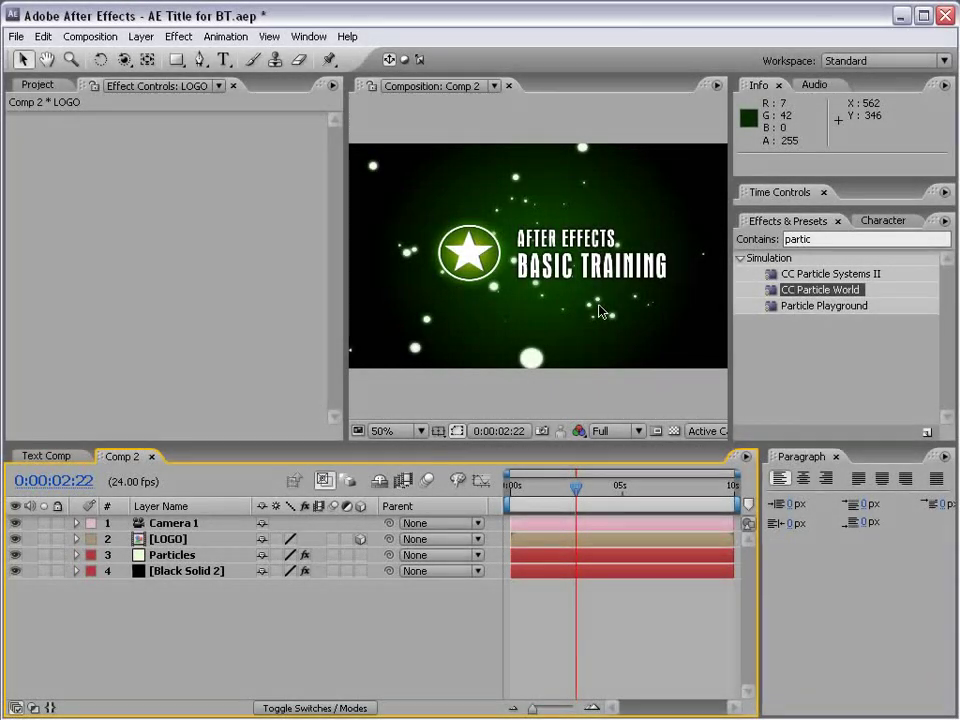
# - Test-orbit the camera around the star-logo title, undo the orbit, and save the project
pyautogui.click(124, 62)
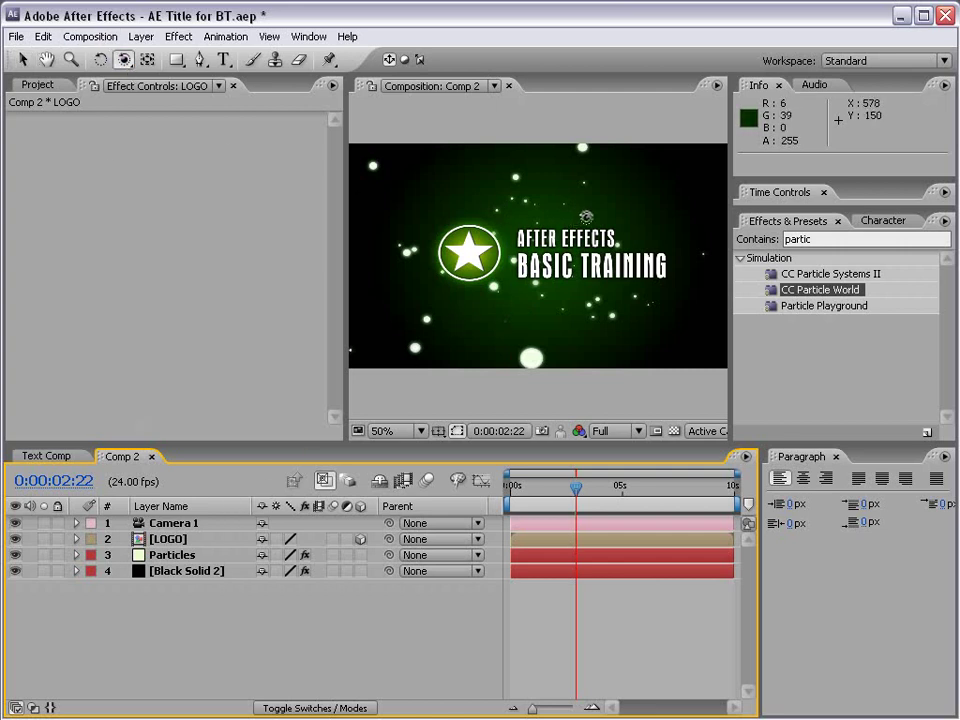
pyautogui.moveTo(462, 160)
pyautogui.mouseDown()
pyautogui.moveTo(538, 258)
pyautogui.moveTo(590, 224)
pyautogui.moveTo(608, 235)
pyautogui.mouseUp()
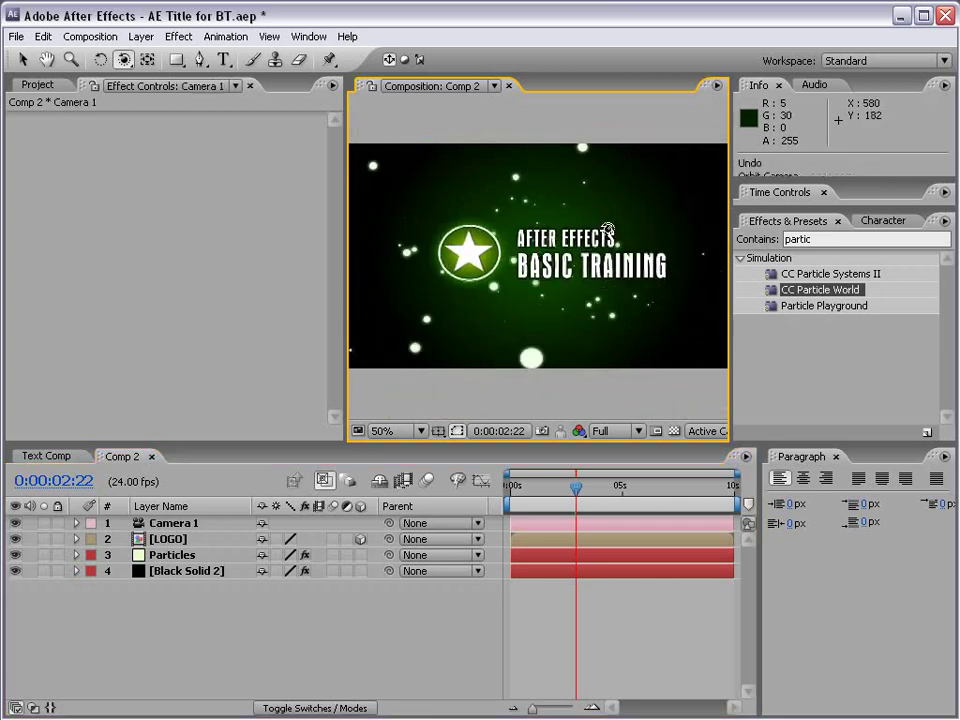
pyautogui.press('v')
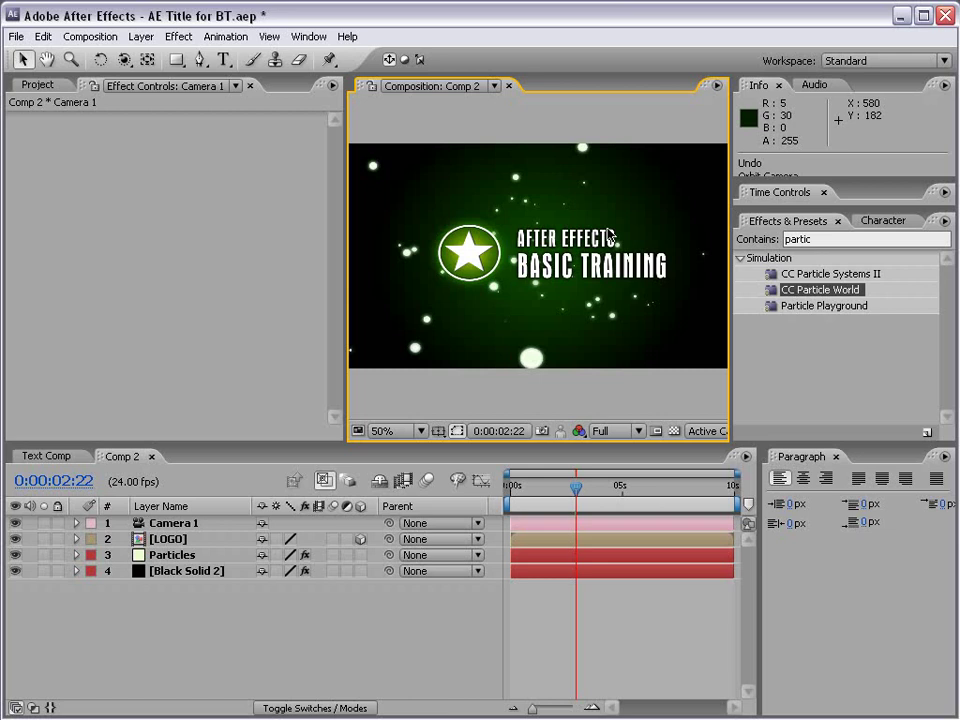
pyautogui.hotkey('ctrl', 's')
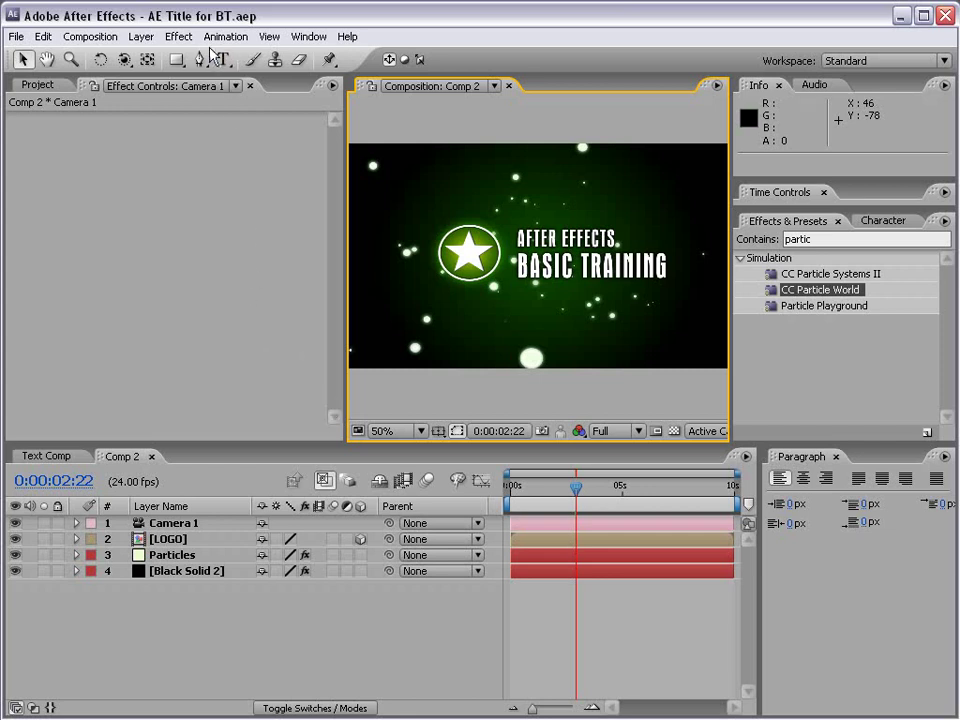
# - Add a Null 2 null object layer and make both Null 2 and LOGO 3D layers
pyautogui.click(141, 37)
pyautogui.moveTo(240, 56)
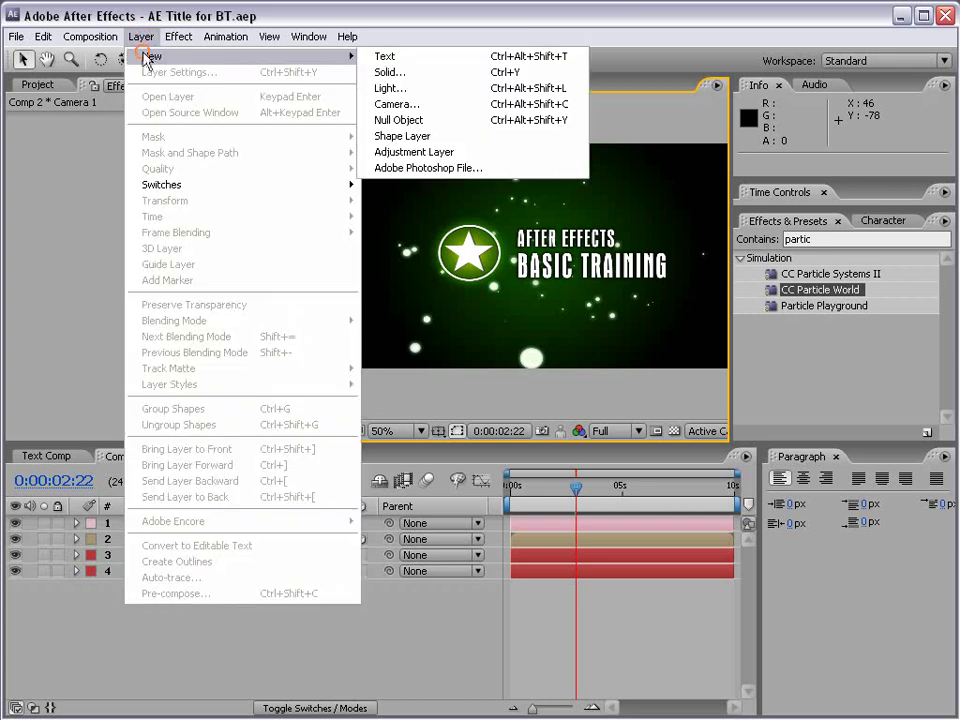
pyautogui.click(452, 130)
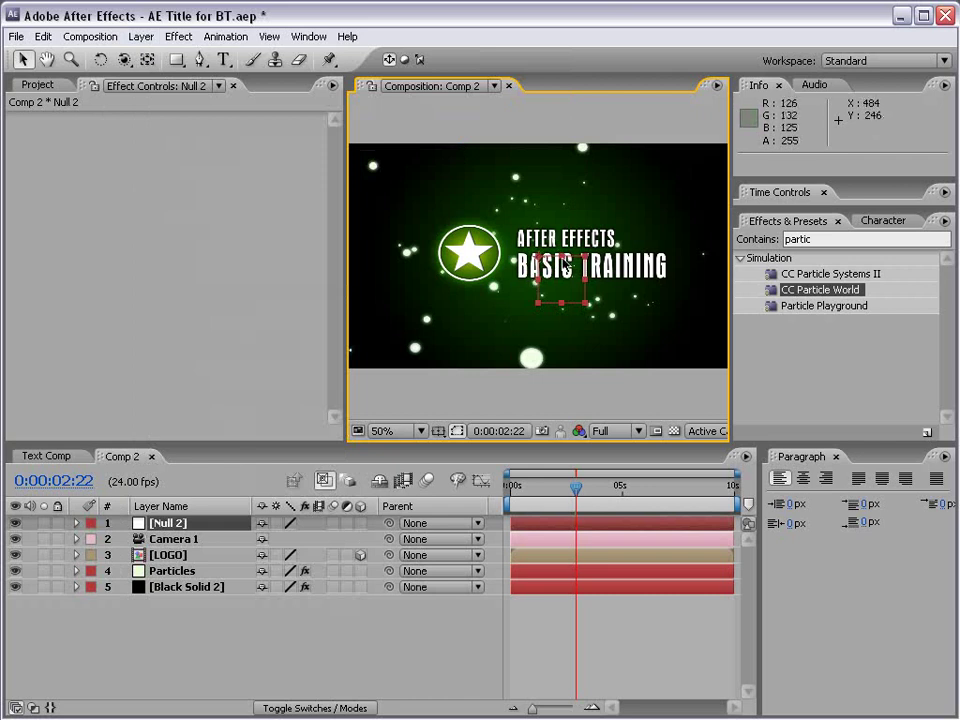
pyautogui.click(170, 522)
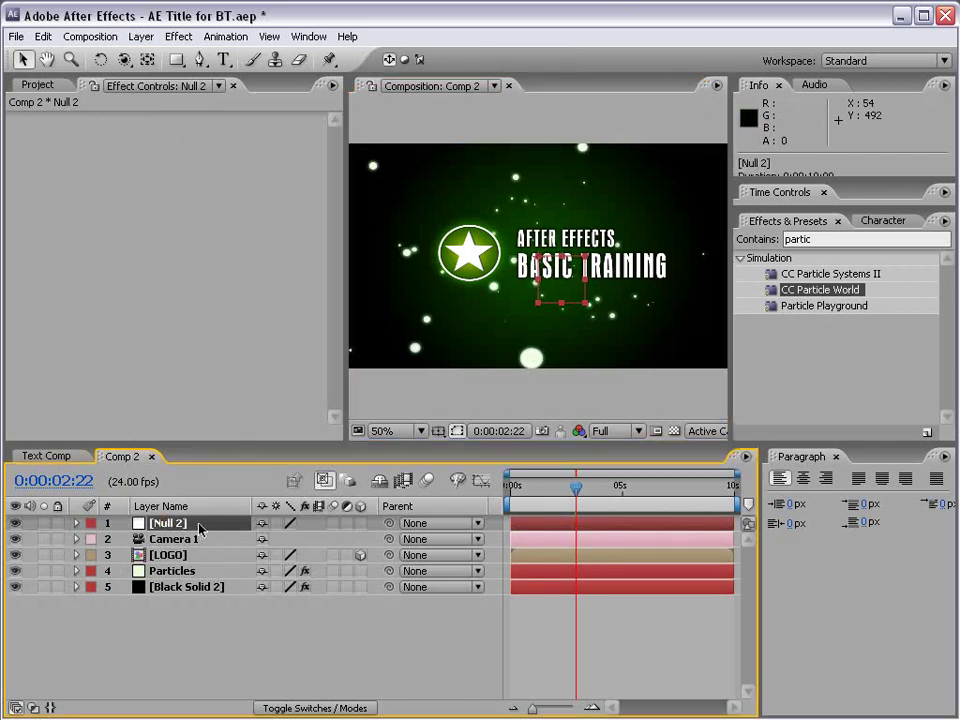
pyautogui.click(360, 523)
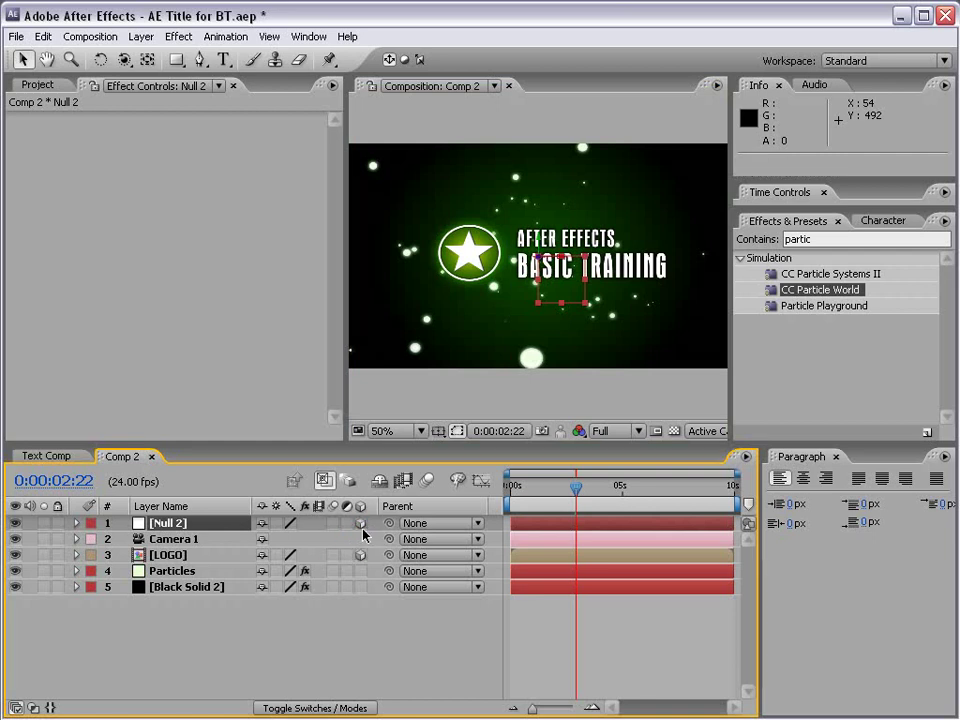
pyautogui.click(360, 555)
# - Try the collapse-transformation and adjustment-layer switches on Null 2, LOGO and Black Solid 2, then save
pyautogui.moveTo(276, 523); pyautogui.dragTo(277, 588)
pyautogui.hotkey('ctrl', 'z')
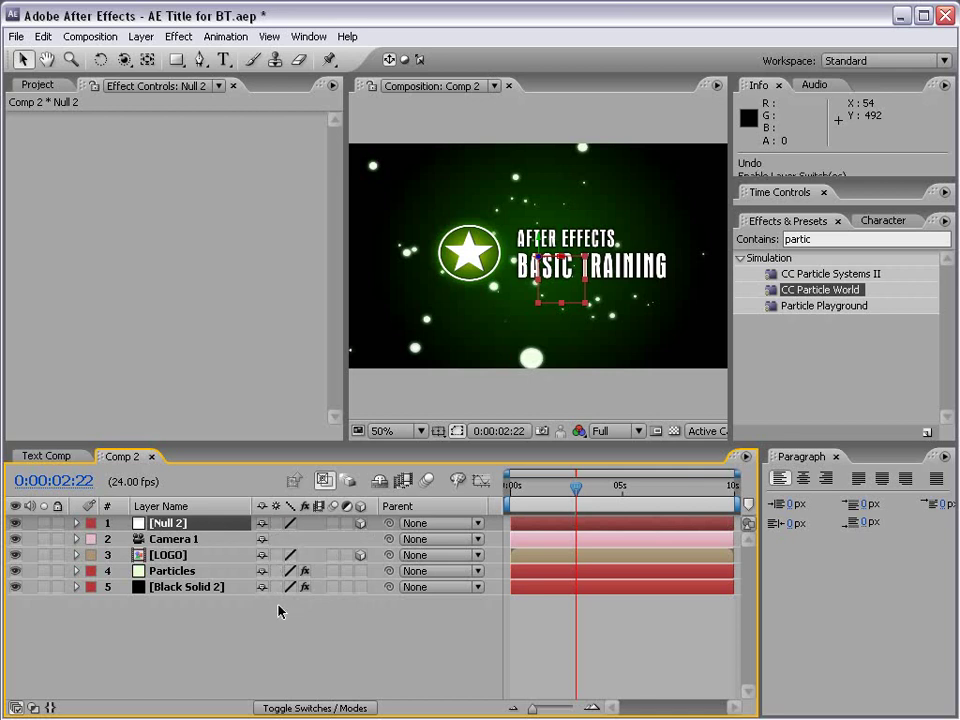
pyautogui.keyDown('ctrl'); pyautogui.click(180, 588); pyautogui.keyUp('ctrl')
pyautogui.keyDown('ctrl'); pyautogui.click(170, 555); pyautogui.keyUp('ctrl')
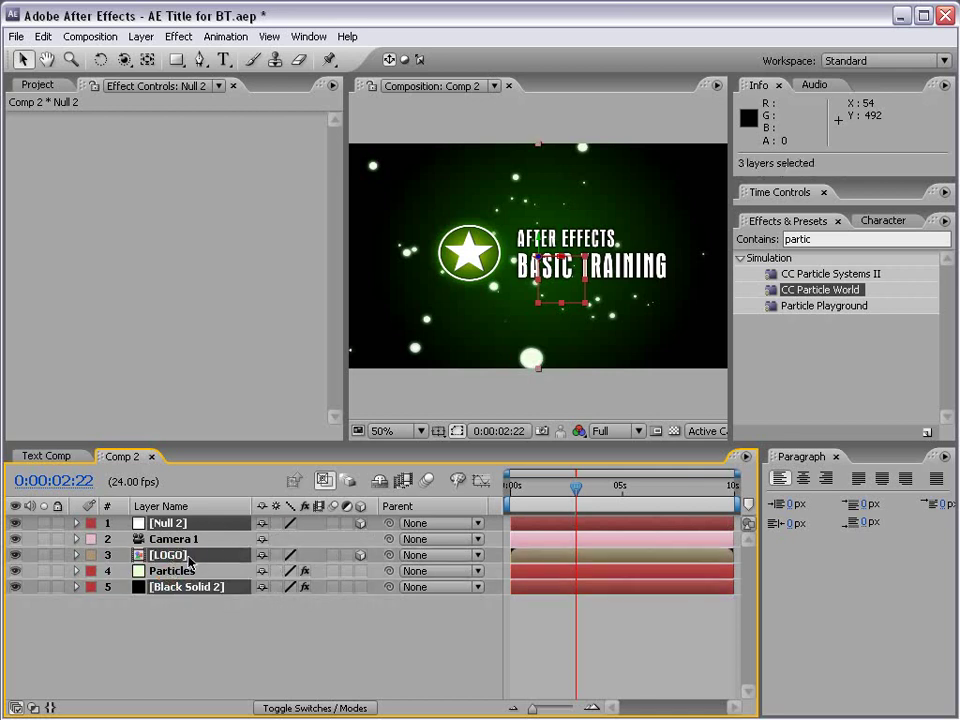
pyautogui.click(276, 523)
pyautogui.click(346, 523)
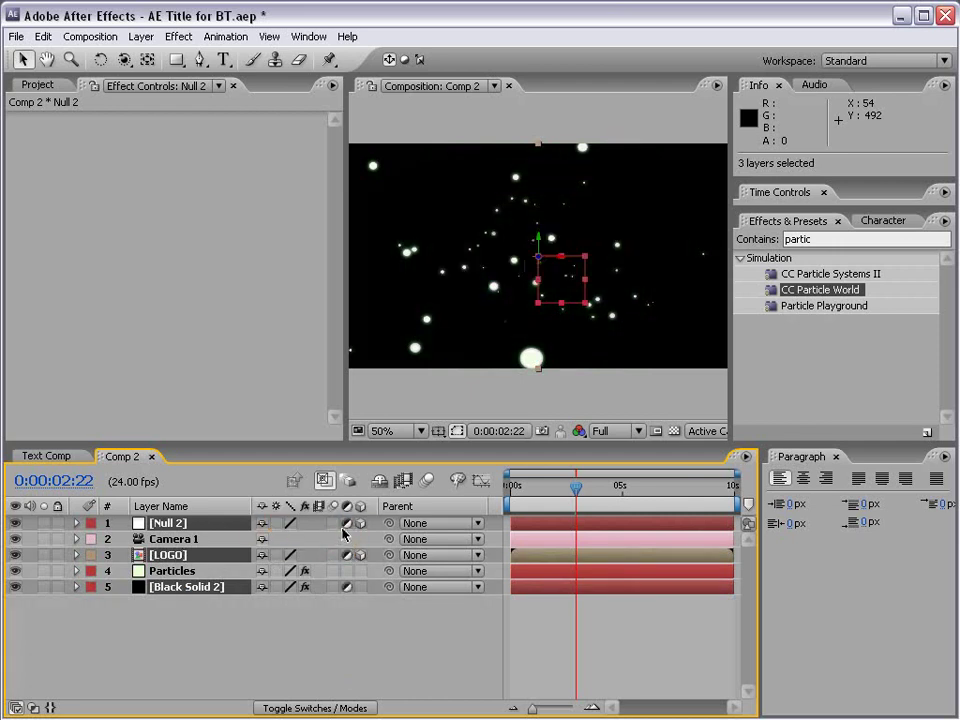
pyautogui.click(346, 523)
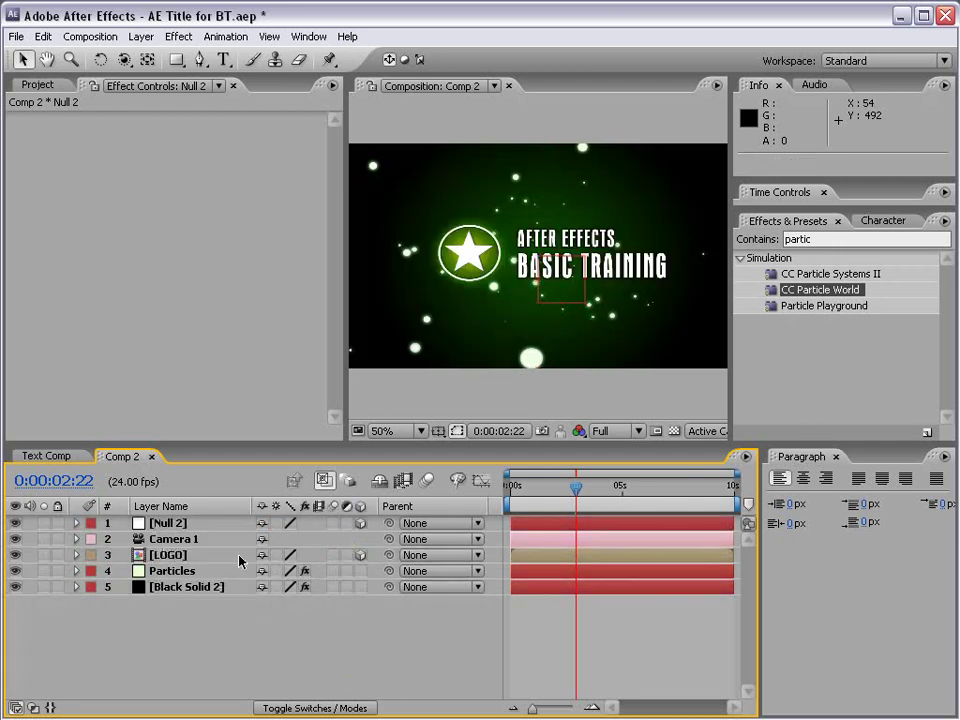
pyautogui.hotkey('ctrl', 's')
# - Parent Camera 1 to 1. Null 2 using the Parent pick whip
pyautogui.click(177, 526)
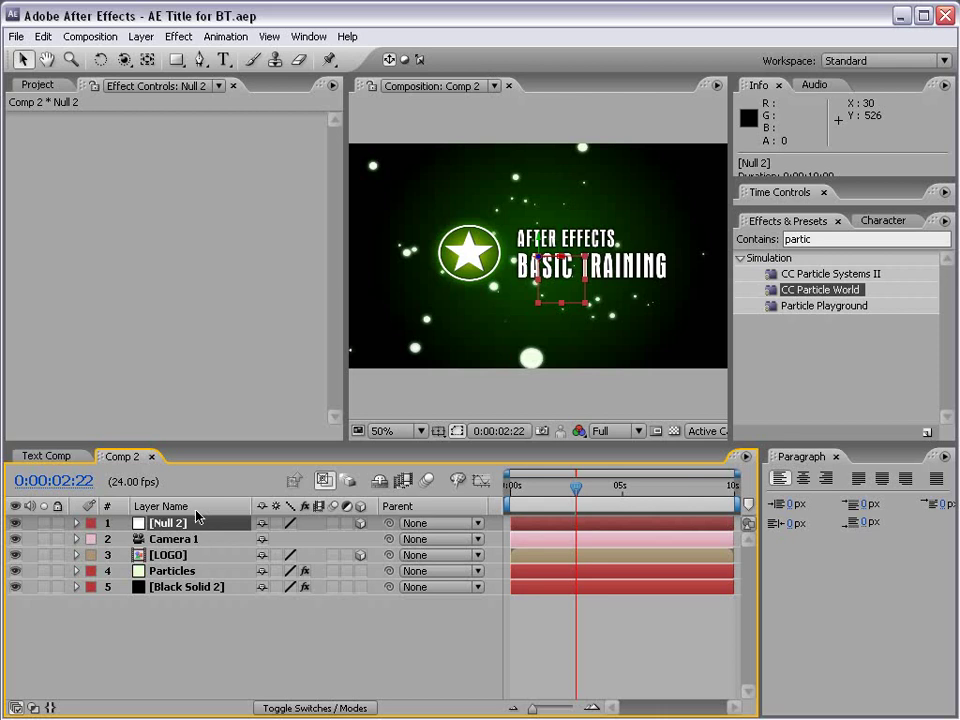
pyautogui.click(165, 541)
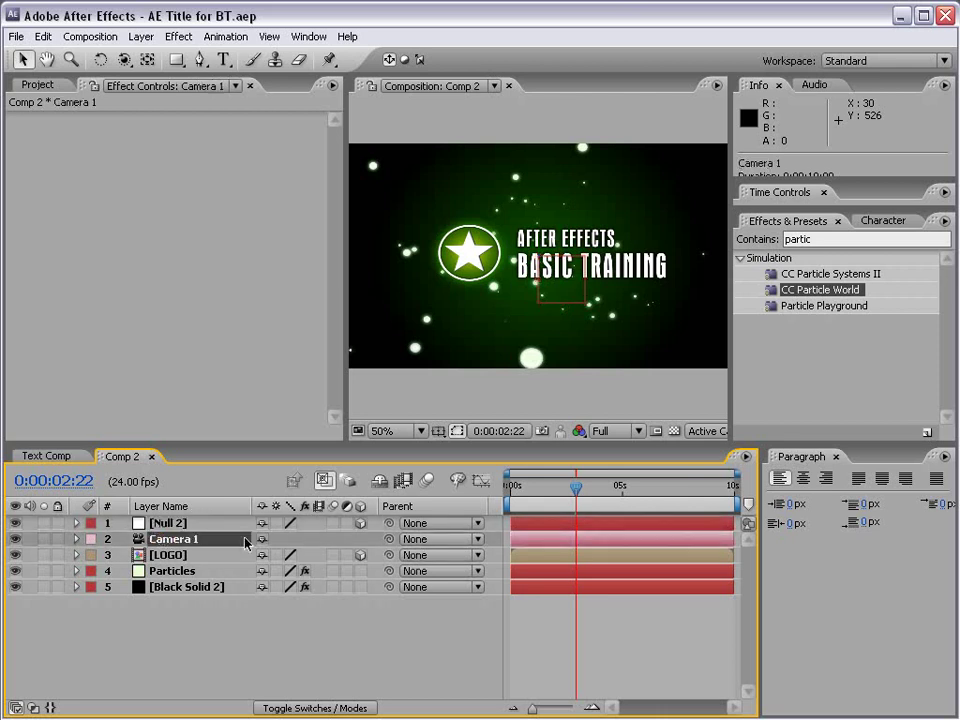
pyautogui.moveTo(388, 539)
pyautogui.mouseDown()
pyautogui.moveTo(282, 585)
pyautogui.moveTo(424, 656)
pyautogui.moveTo(161, 561)
pyautogui.moveTo(168, 525)
pyautogui.mouseUp()
pyautogui.click(186, 524)
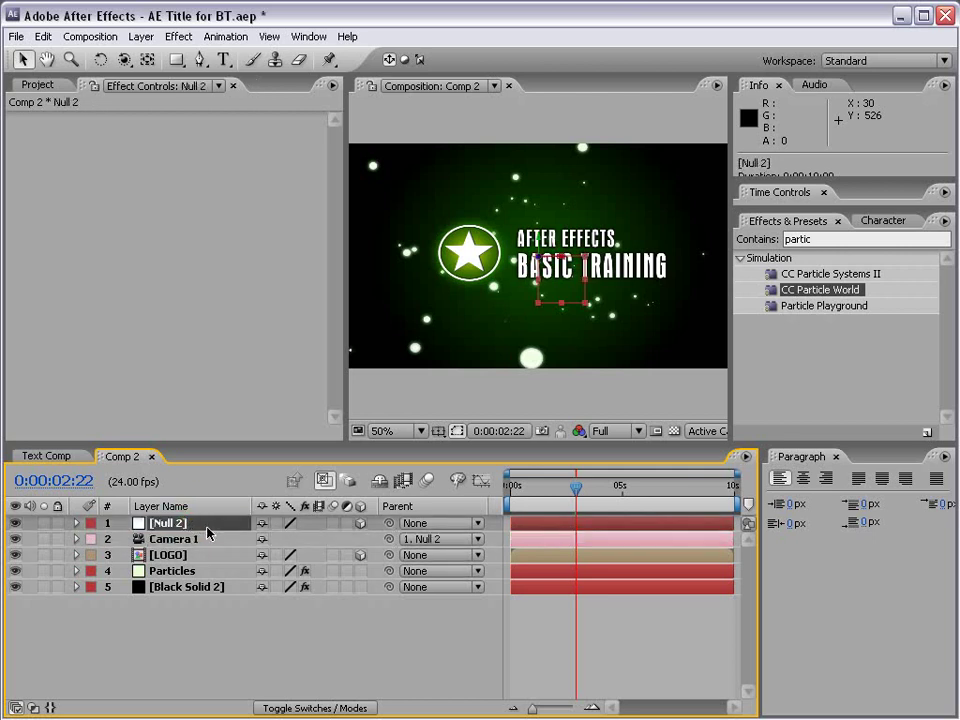
pyautogui.click(174, 540)
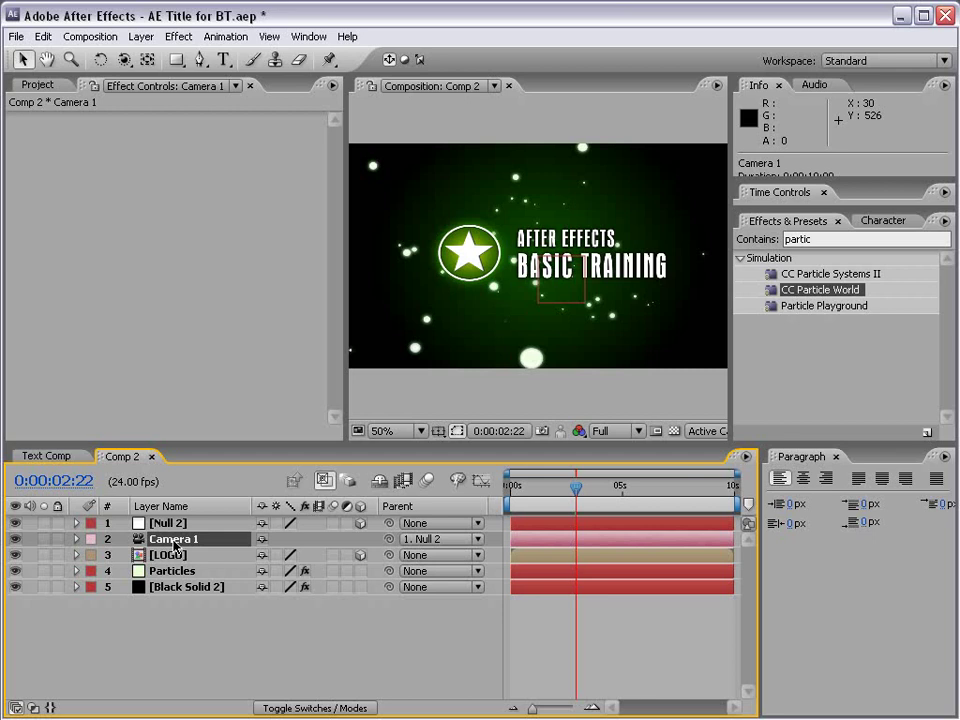
pyautogui.click(168, 525)
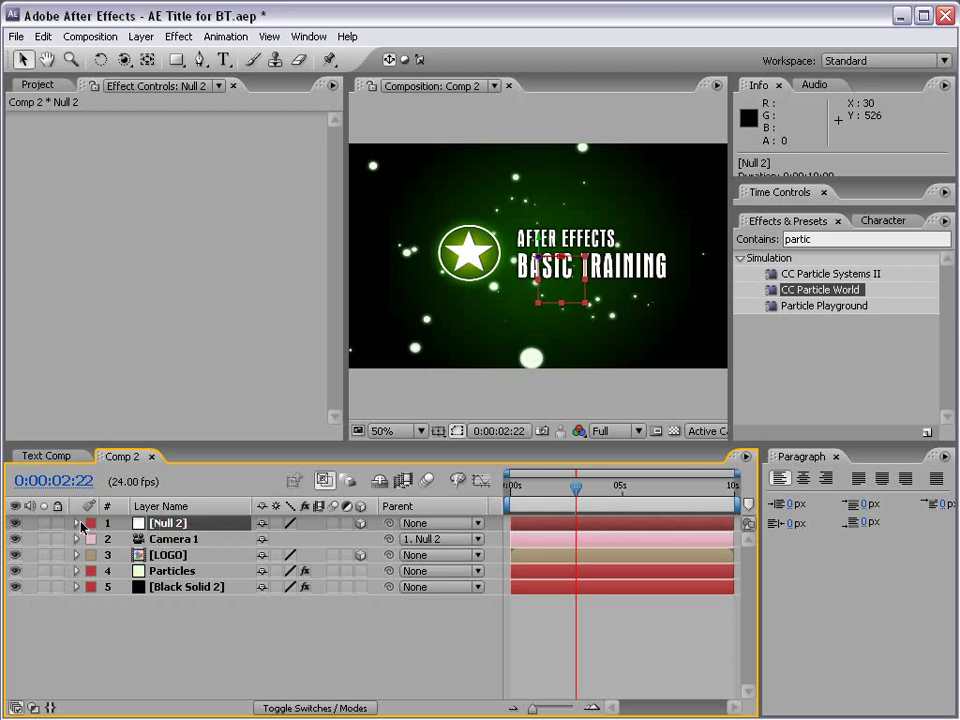
# - Show Null 2's Position, test Z and X scrubs, leaving it at 432, 240, 0
pyautogui.press('p')
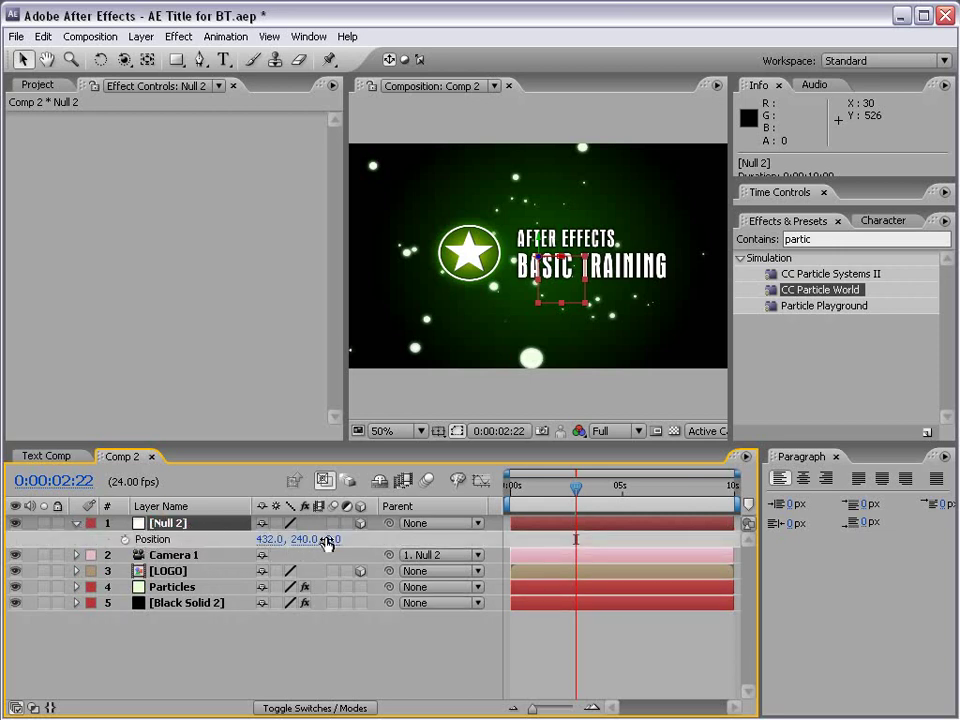
pyautogui.moveTo(334, 539)
pyautogui.mouseDown()
pyautogui.moveTo(394, 538)
pyautogui.moveTo(44, 551)
pyautogui.moveTo(463, 503)
pyautogui.mouseUp()
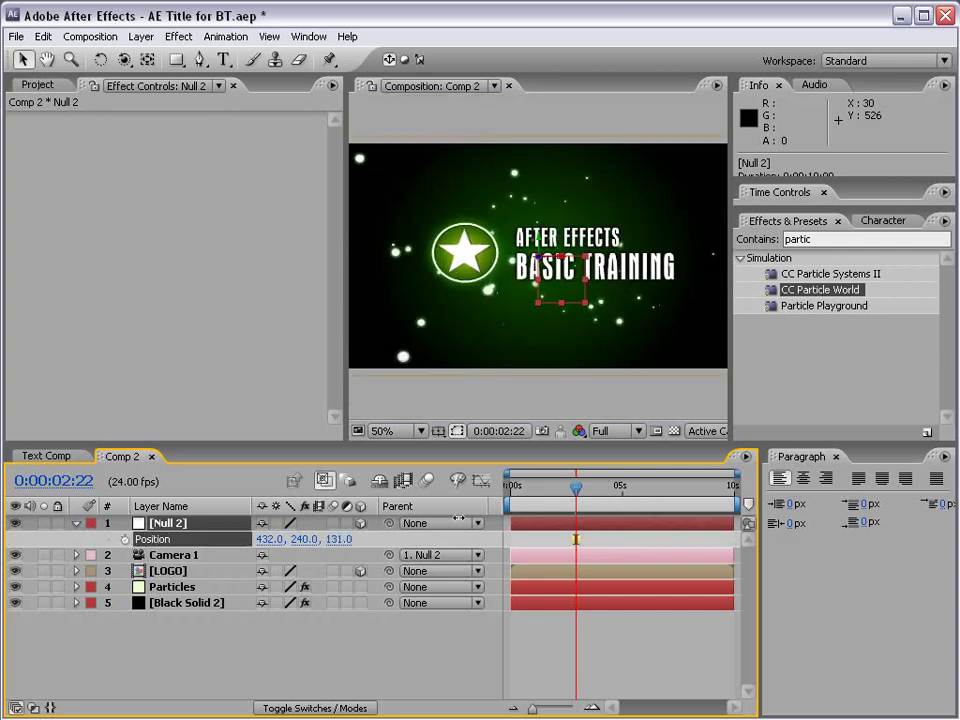
pyautogui.hotkey('ctrl', 'z')
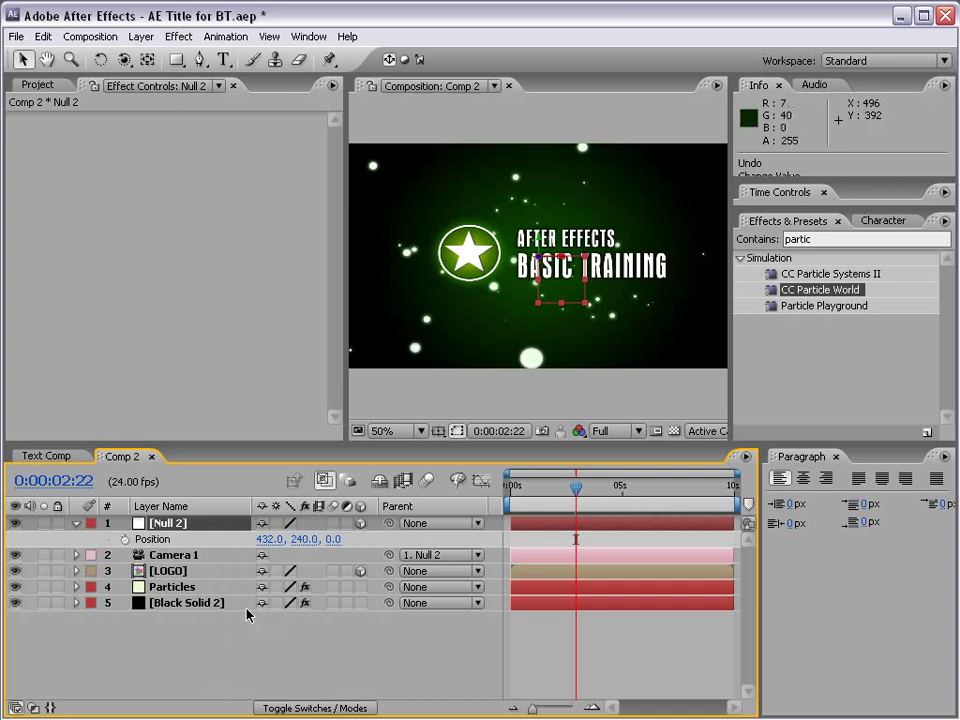
pyautogui.moveTo(267, 539)
pyautogui.mouseDown()
pyautogui.moveTo(316, 524)
pyautogui.moveTo(19, 536)
pyautogui.mouseUp()
# - Slide the Particles layer bar left so it starts before 0s
pyautogui.hotkey('ctrl', 's')
pyautogui.click(572, 497)
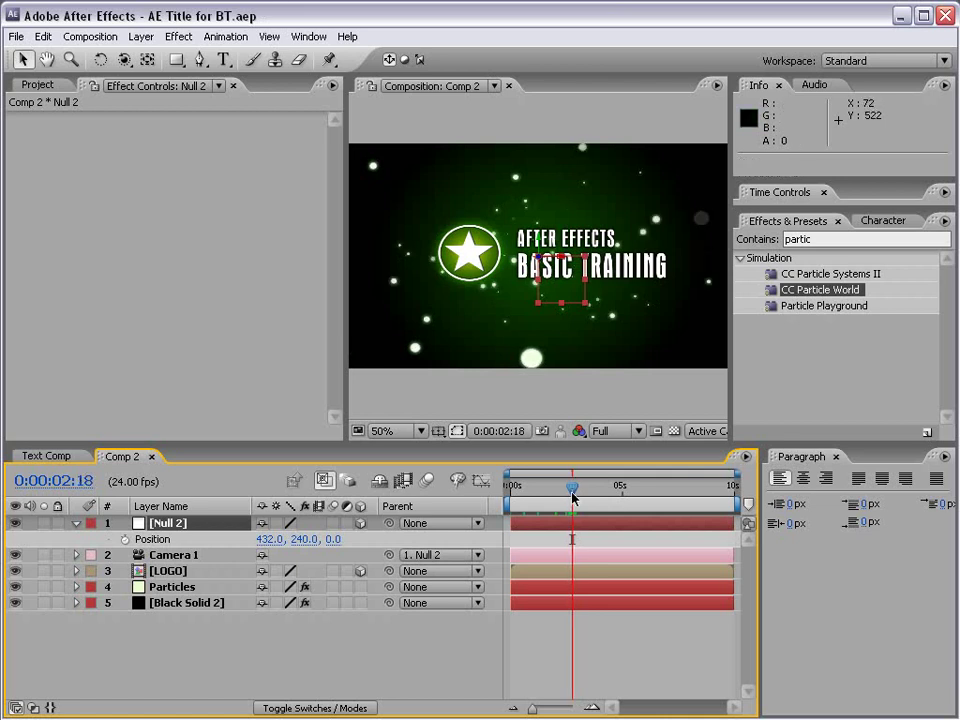
pyautogui.moveTo(570, 497); pyautogui.dragTo(510, 495)
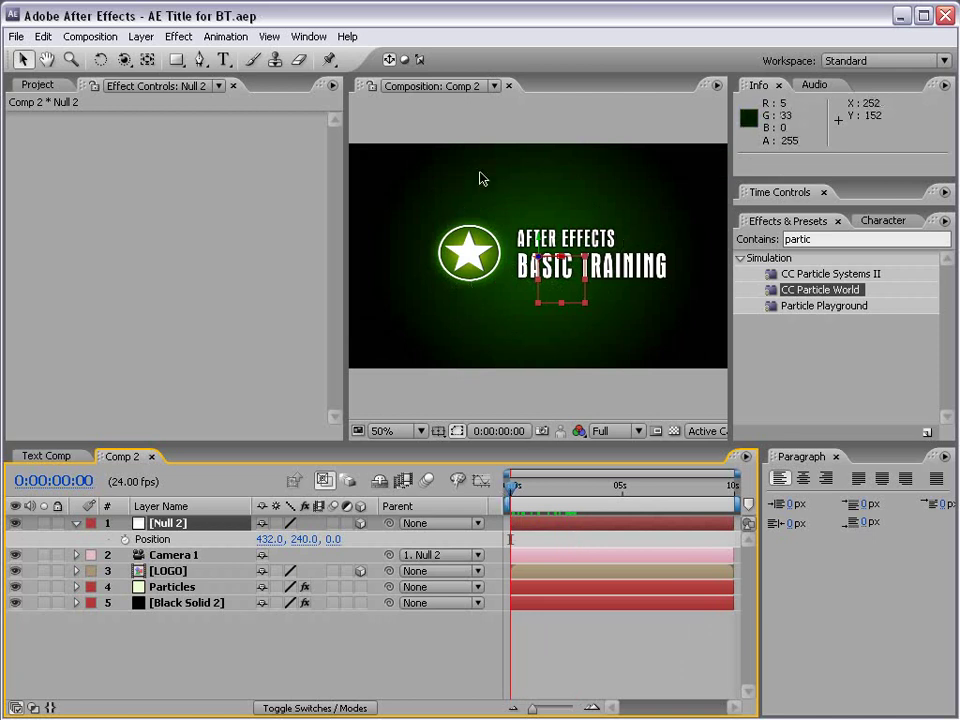
pyautogui.click(160, 588)
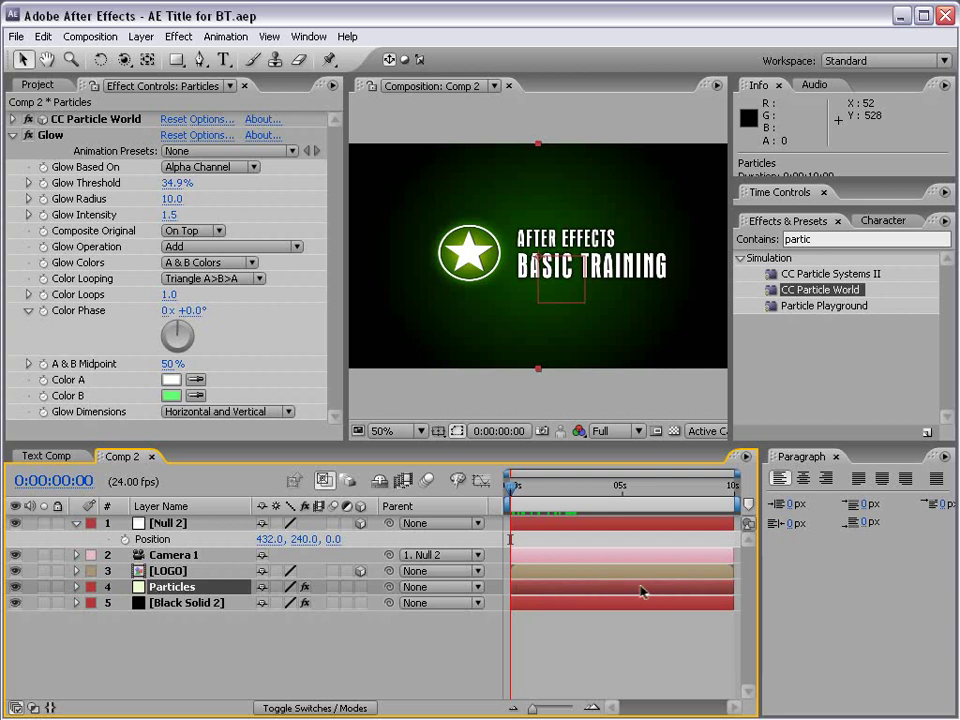
pyautogui.moveTo(647, 590); pyautogui.dragTo(570, 590)
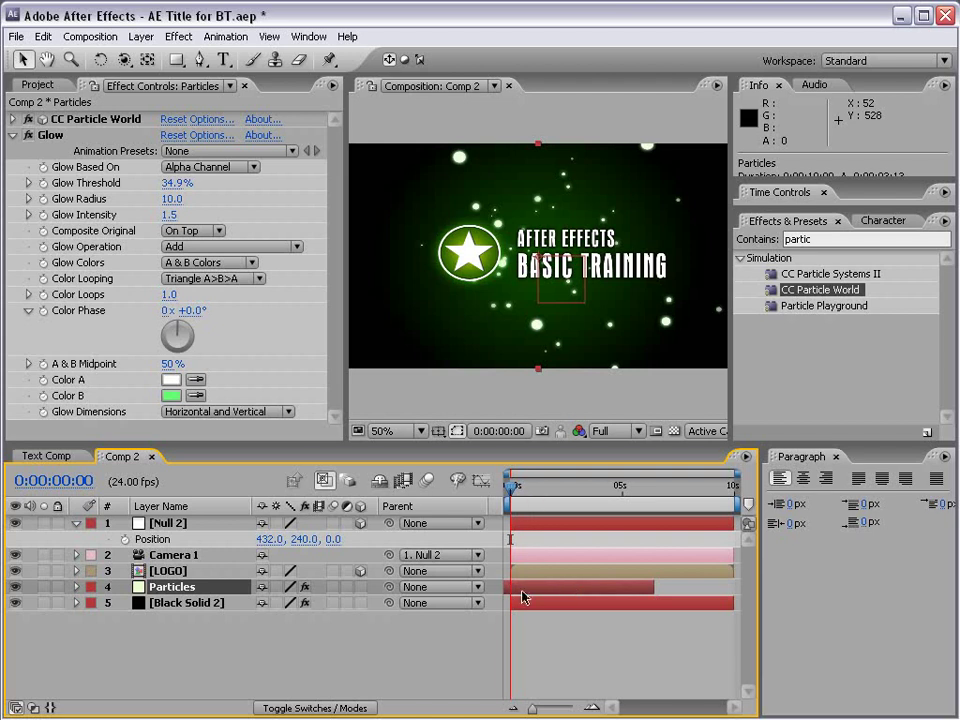
pyautogui.moveTo(523, 591)
pyautogui.mouseDown()
pyautogui.moveTo(575, 594)
pyautogui.moveTo(536, 591)
pyautogui.mouseUp()
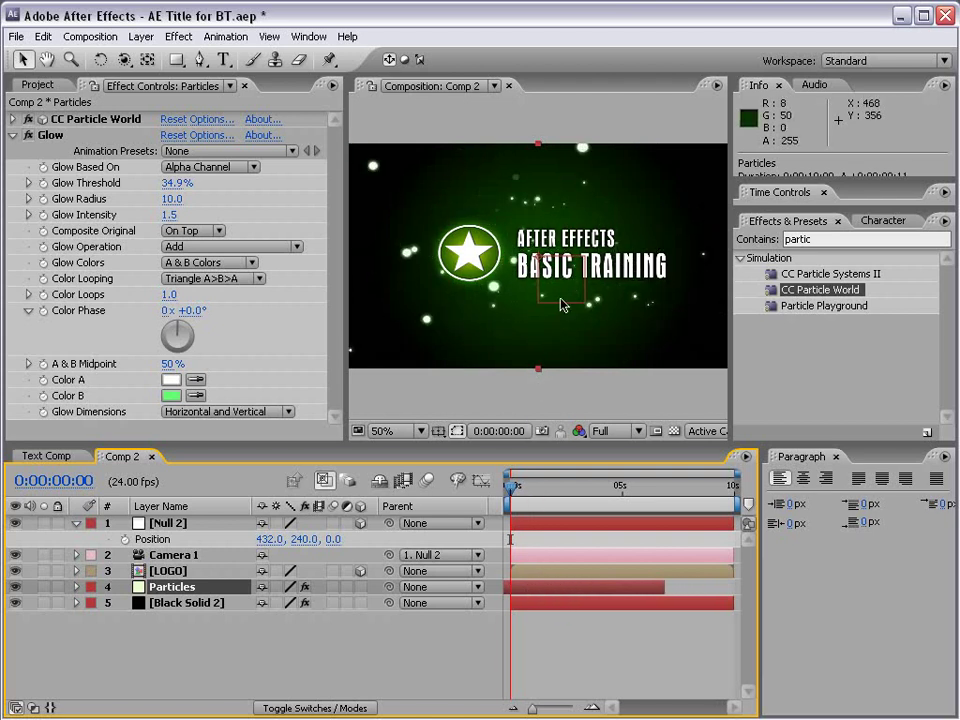
# - Extend the Particles layer to the end of Comp 2 and preview the opening seconds
pyautogui.click(531, 487)
pyautogui.moveTo(536, 490); pyautogui.dragTo(486, 490)
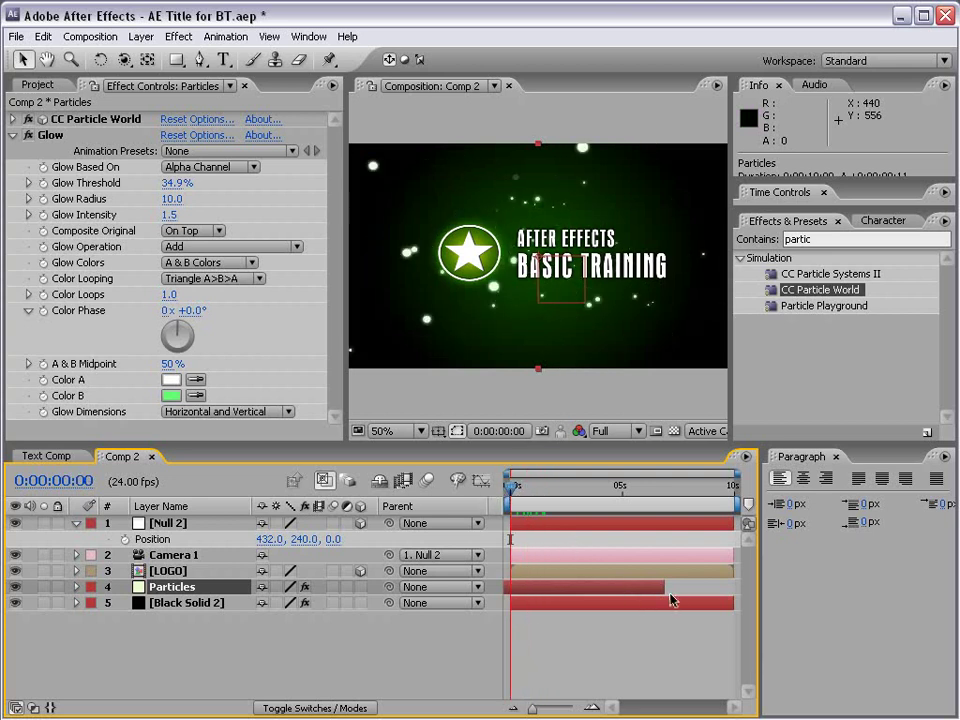
pyautogui.moveTo(663, 588); pyautogui.dragTo(731, 607)
pyautogui.moveTo(526, 490)
pyautogui.mouseDown()
pyautogui.moveTo(558, 496)
pyautogui.moveTo(520, 477)
pyautogui.mouseUp()
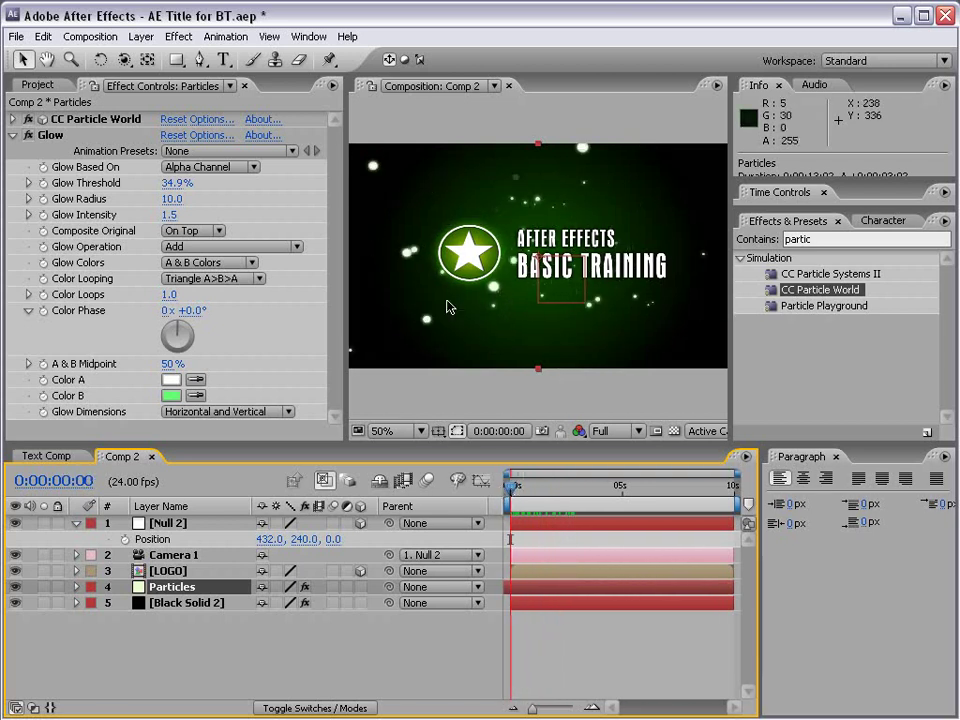
# - Keyframe Null 2 Position at 0:00:00:20, then set frame 0's X to about 1226
pyautogui.click(172, 525)
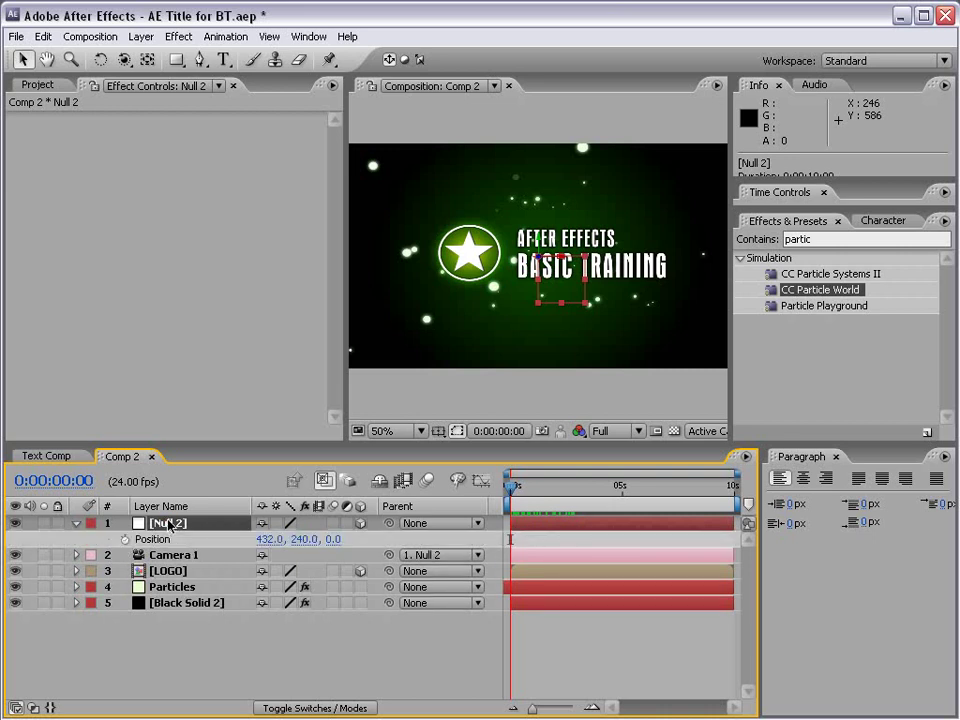
pyautogui.click(124, 539)
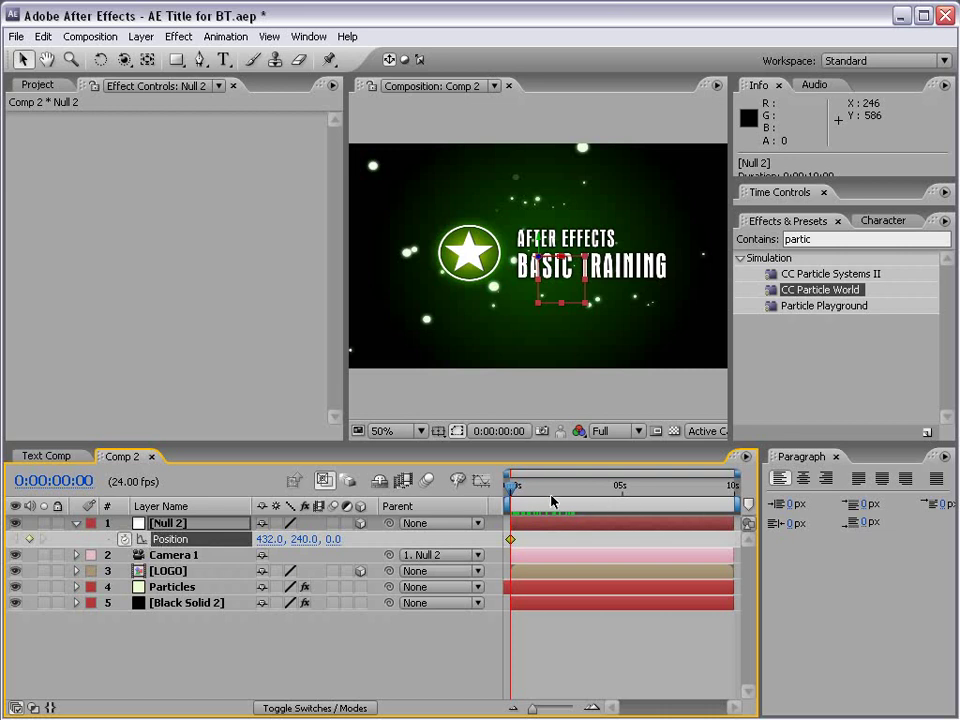
pyautogui.moveTo(512, 487); pyautogui.dragTo(533, 492)
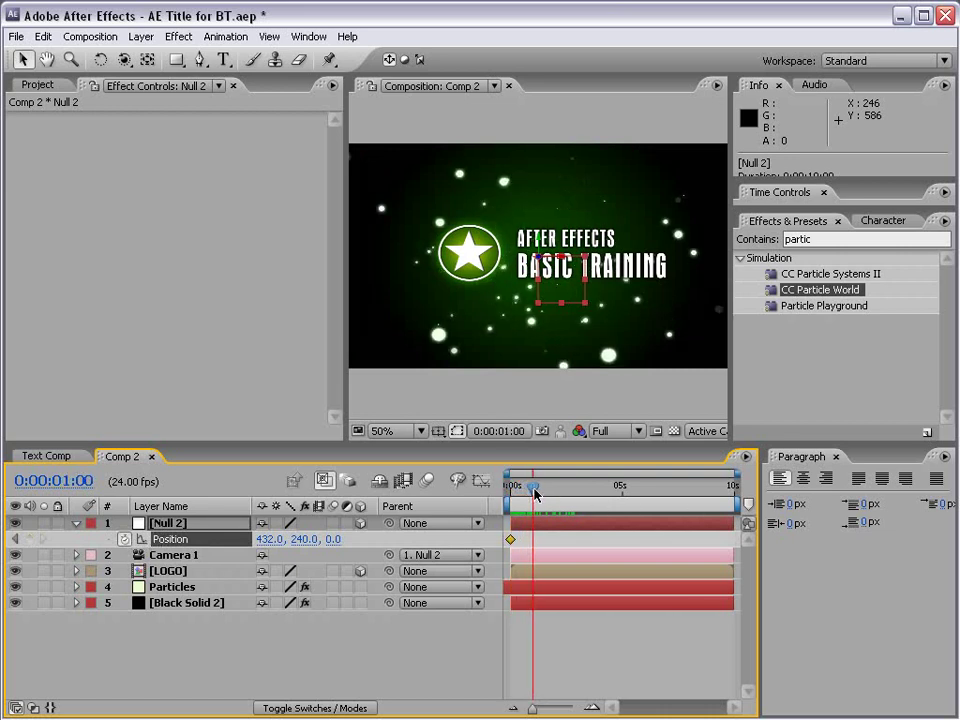
pyautogui.moveTo(535, 493); pyautogui.dragTo(531, 492)
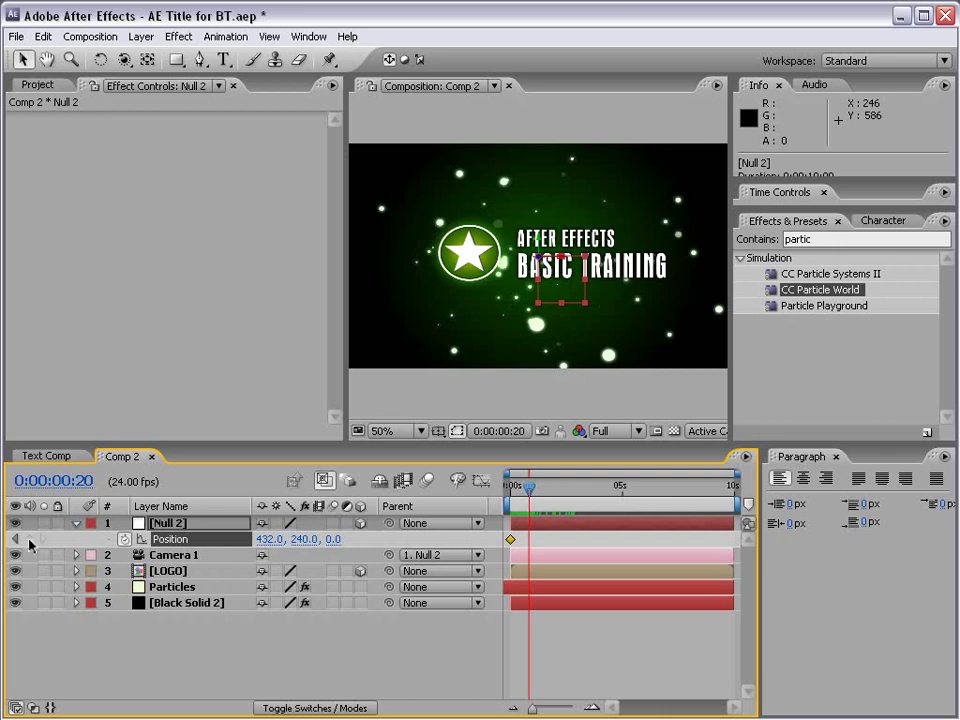
pyautogui.click(31, 540)
pyautogui.click(16, 540)
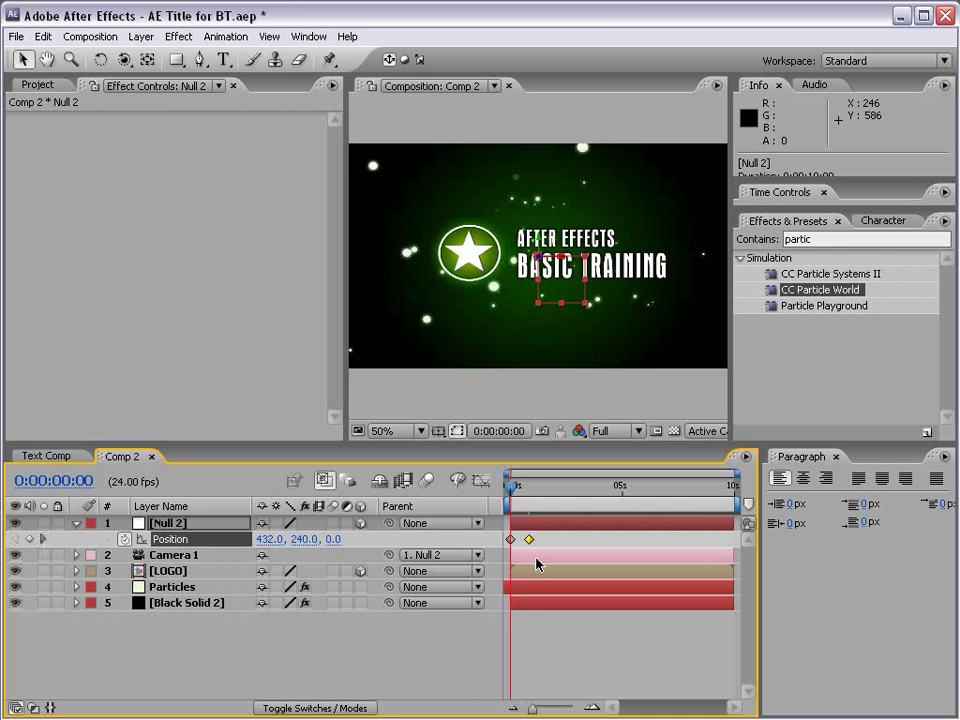
pyautogui.click(510, 540)
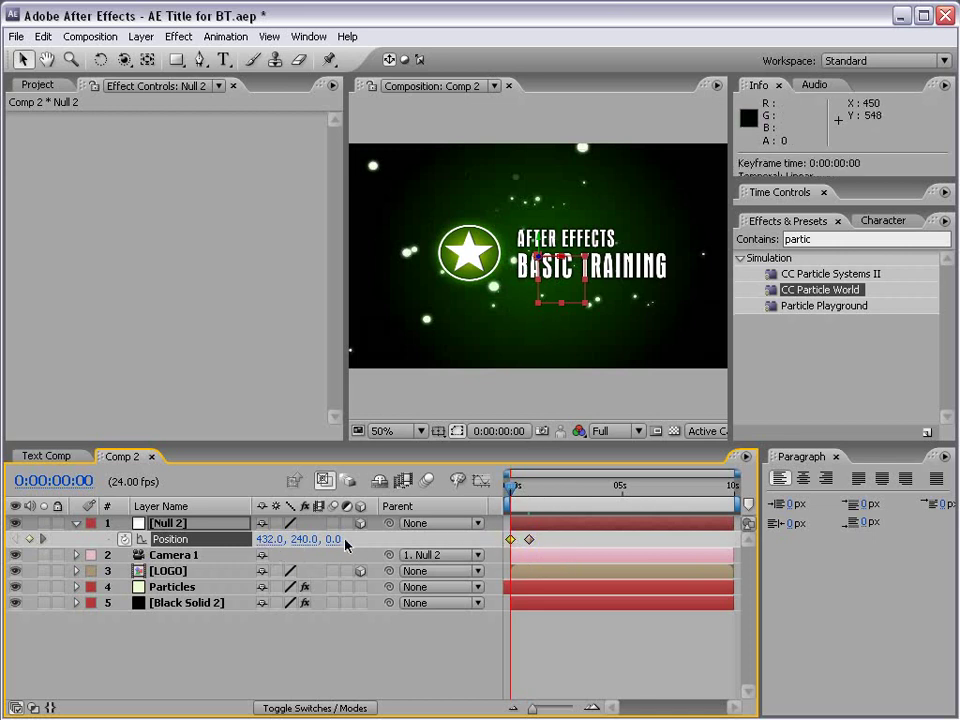
pyautogui.moveTo(268, 540); pyautogui.dragTo(827, 541)
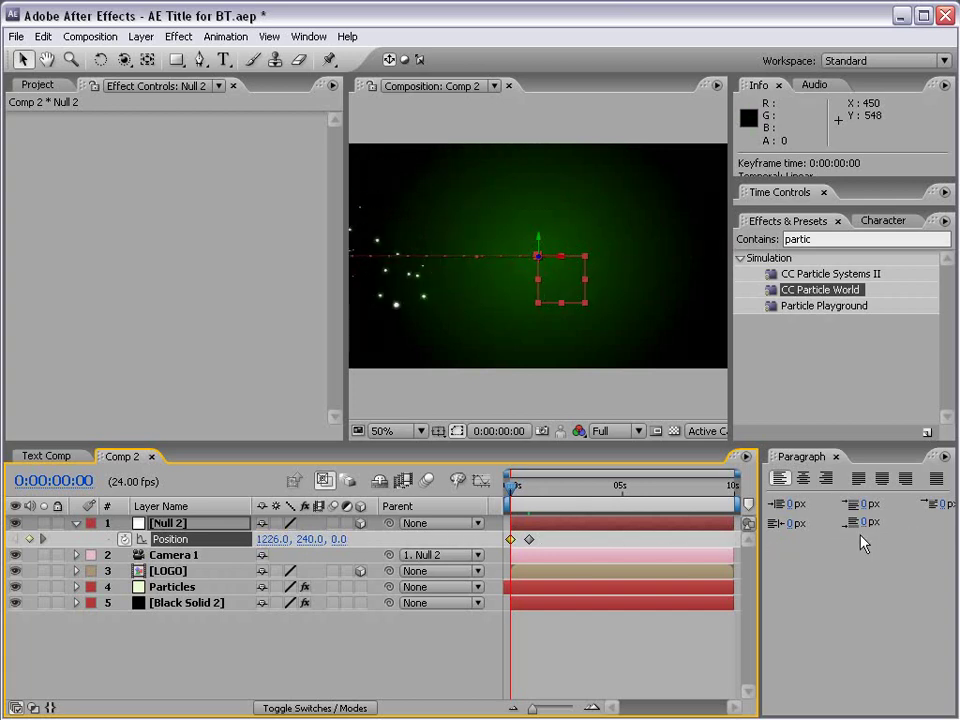
pyautogui.moveTo(510, 493)
pyautogui.mouseDown()
pyautogui.moveTo(529, 492)
pyautogui.moveTo(510, 492)
pyautogui.mouseUp()
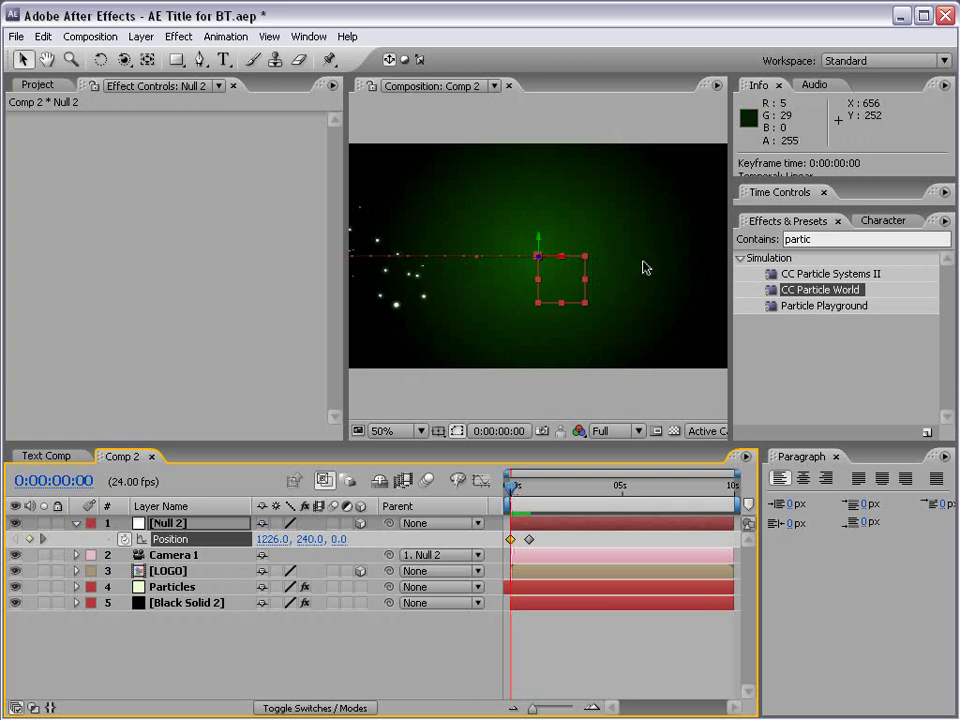
# - Expand the Particles layer's CC Particle World Producer settings
pyautogui.click(180, 587)
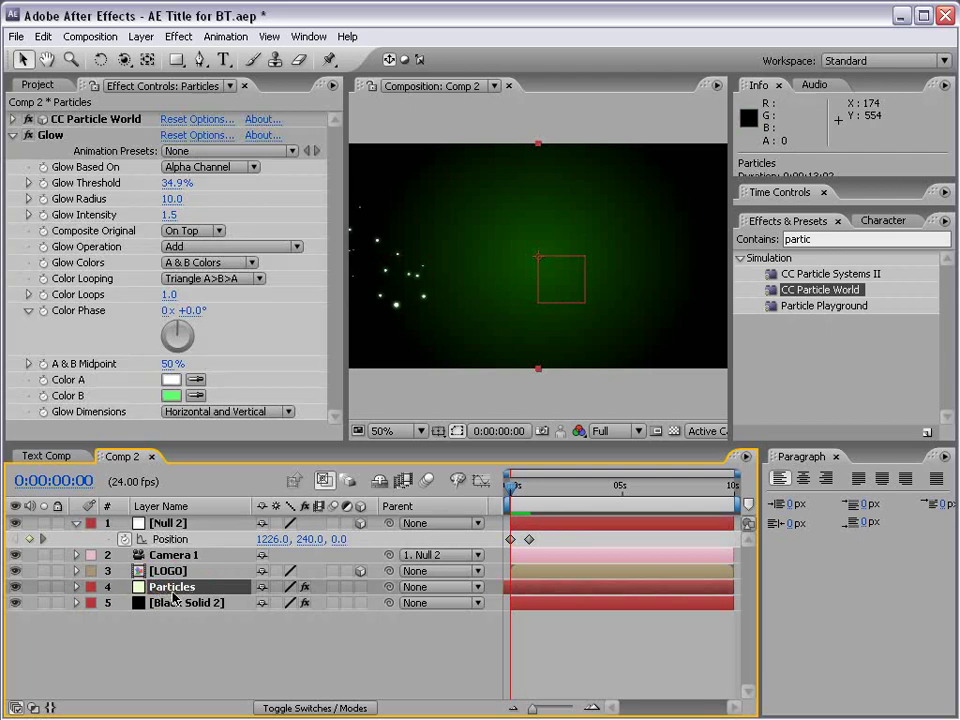
pyautogui.click(95, 119)
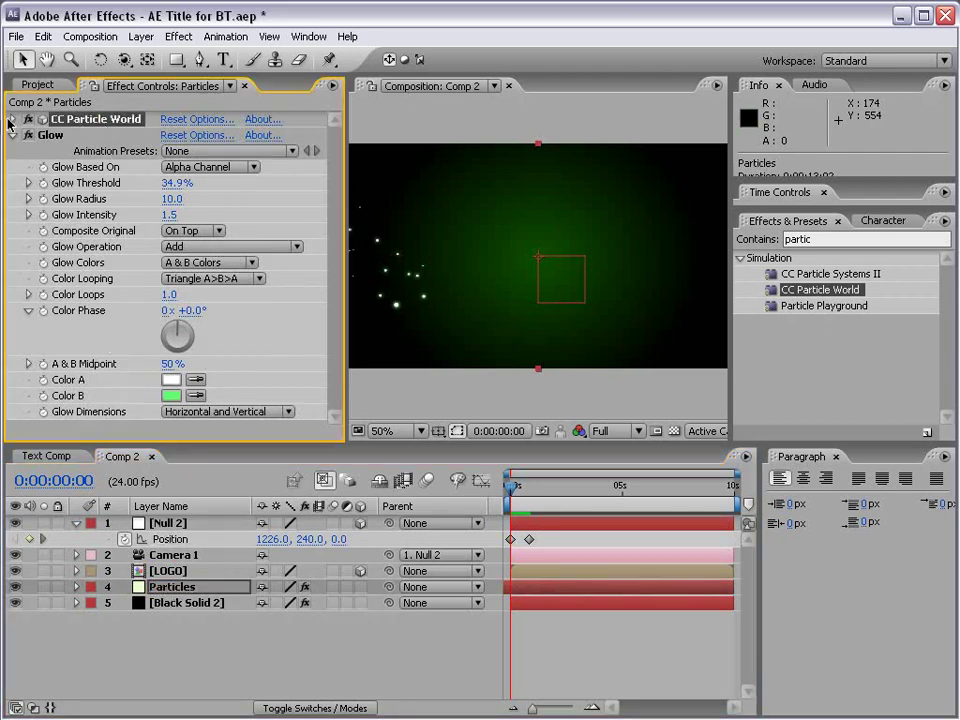
pyautogui.click(11, 119)
pyautogui.scroll(-3, 332, 189)
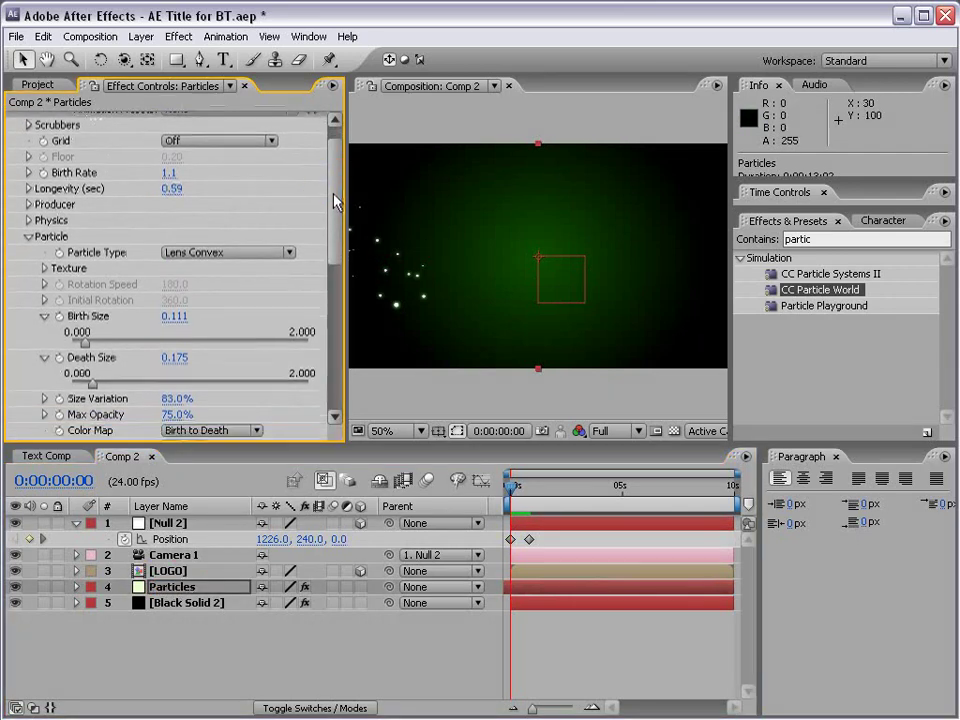
pyautogui.click(28, 217)
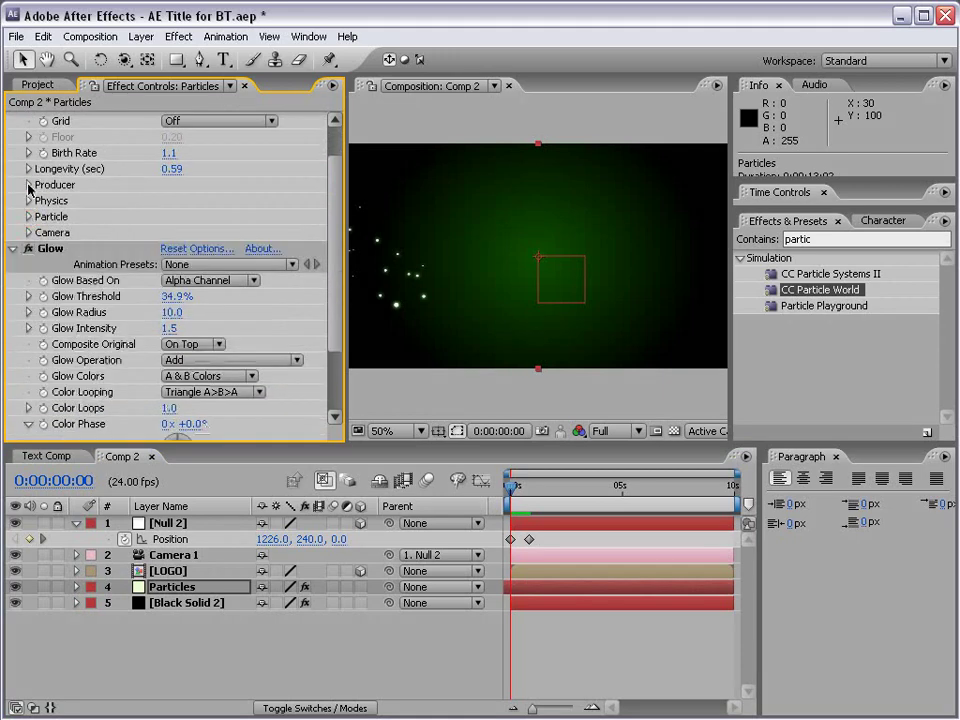
pyautogui.click(29, 185)
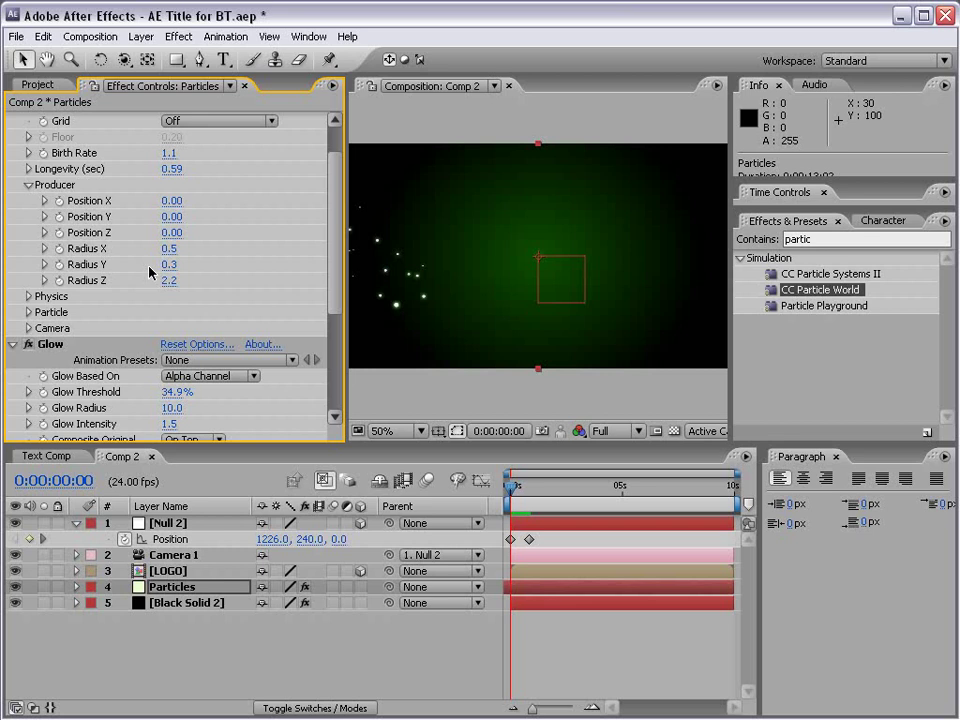
# - Set emitter Radius X/Y/Z to 1.9/1.1/4.2, Birth Rate 2.2 and Longevity 1.26
pyautogui.moveTo(168, 248)
pyautogui.mouseDown()
pyautogui.moveTo(261, 245)
pyautogui.moveTo(240, 248)
pyautogui.mouseUp()
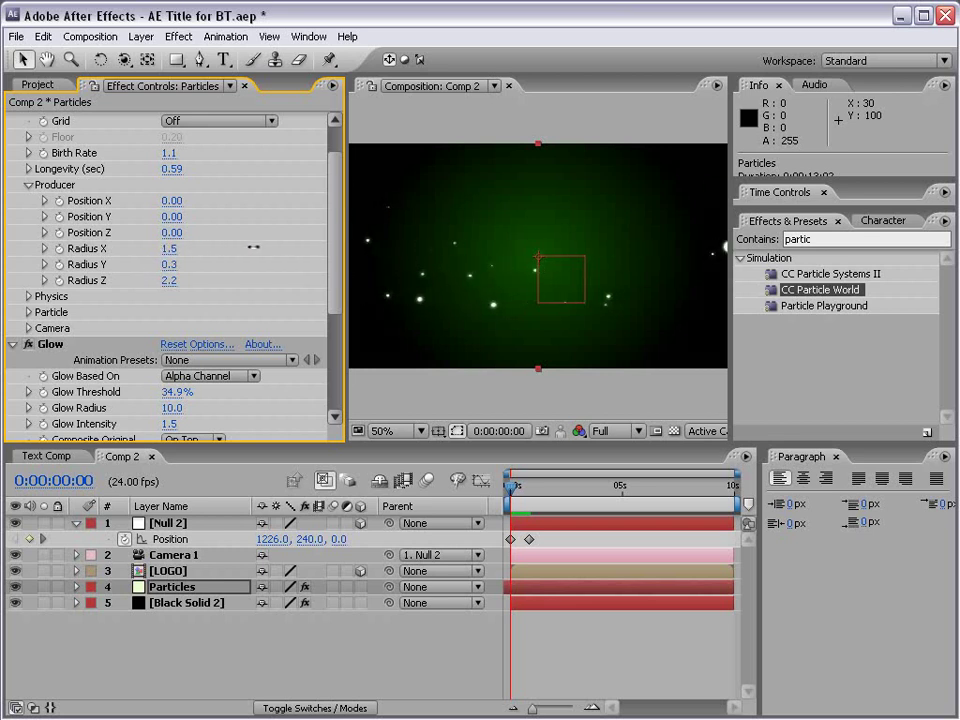
pyautogui.moveTo(167, 264)
pyautogui.mouseDown()
pyautogui.moveTo(221, 260)
pyautogui.moveTo(285, 279)
pyautogui.mouseUp()
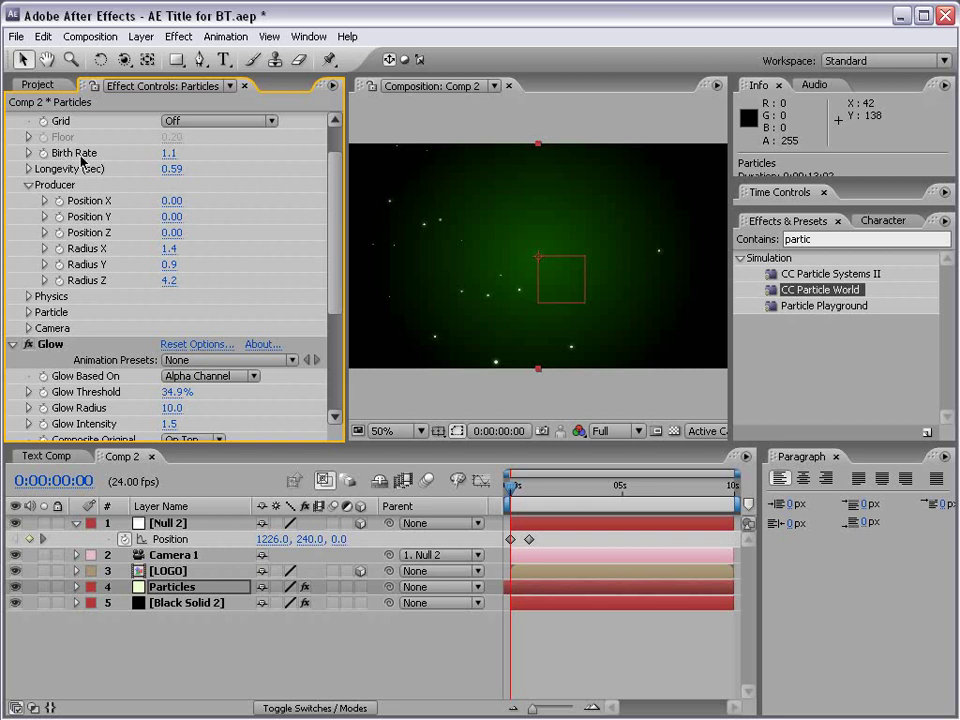
pyautogui.moveTo(168, 157); pyautogui.dragTo(185, 153)
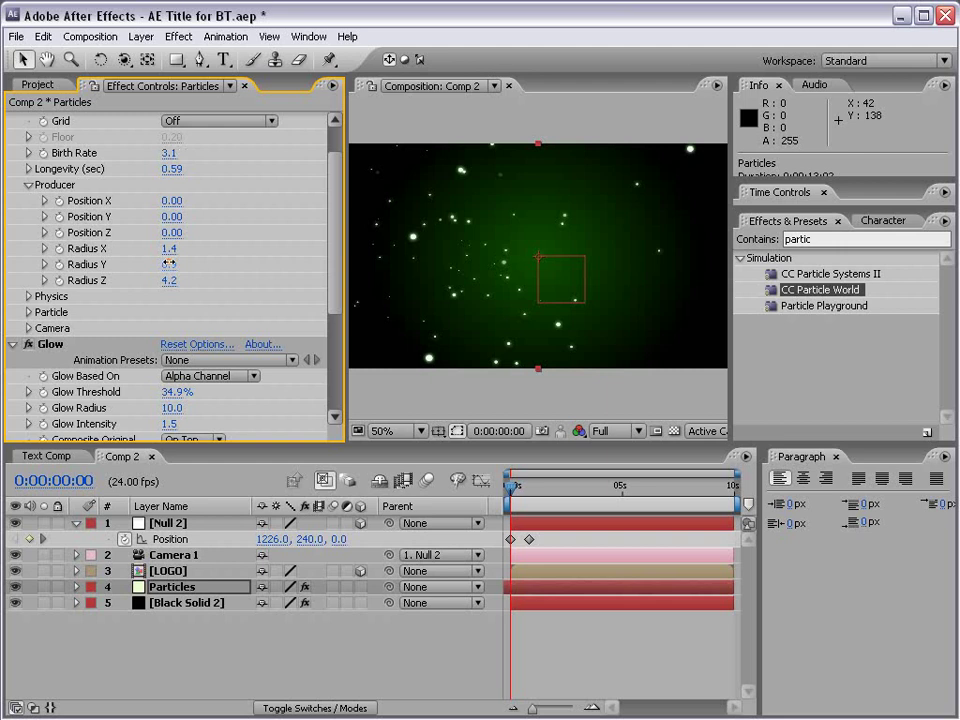
pyautogui.moveTo(169, 264)
pyautogui.mouseDown()
pyautogui.moveTo(160, 264)
pyautogui.moveTo(219, 250)
pyautogui.mouseUp()
pyautogui.press('space')
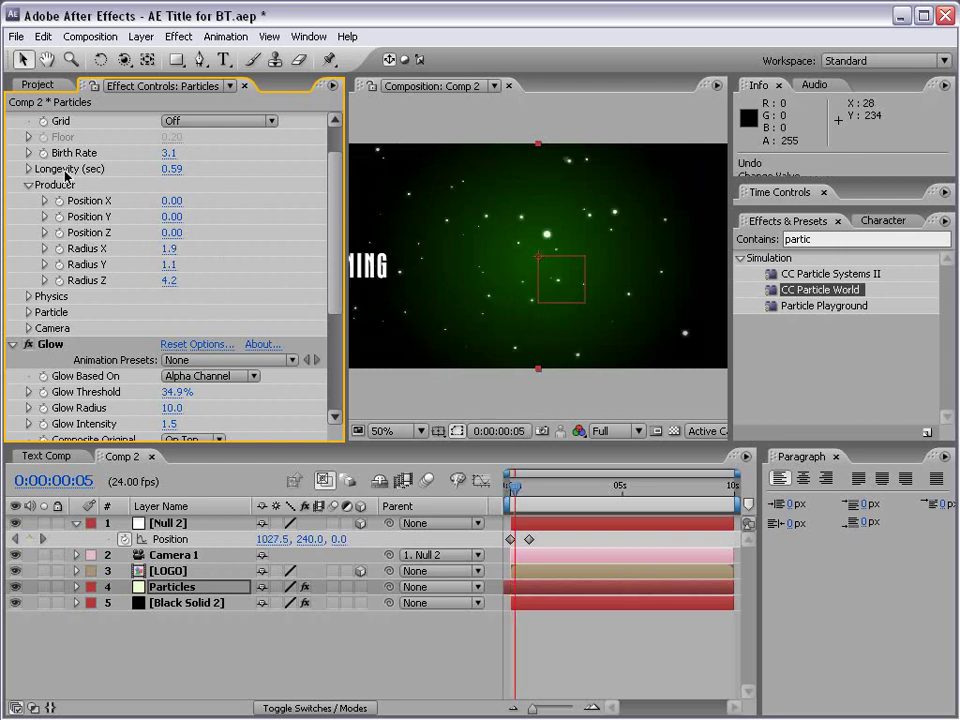
pyautogui.moveTo(180, 168); pyautogui.dragTo(233, 172)
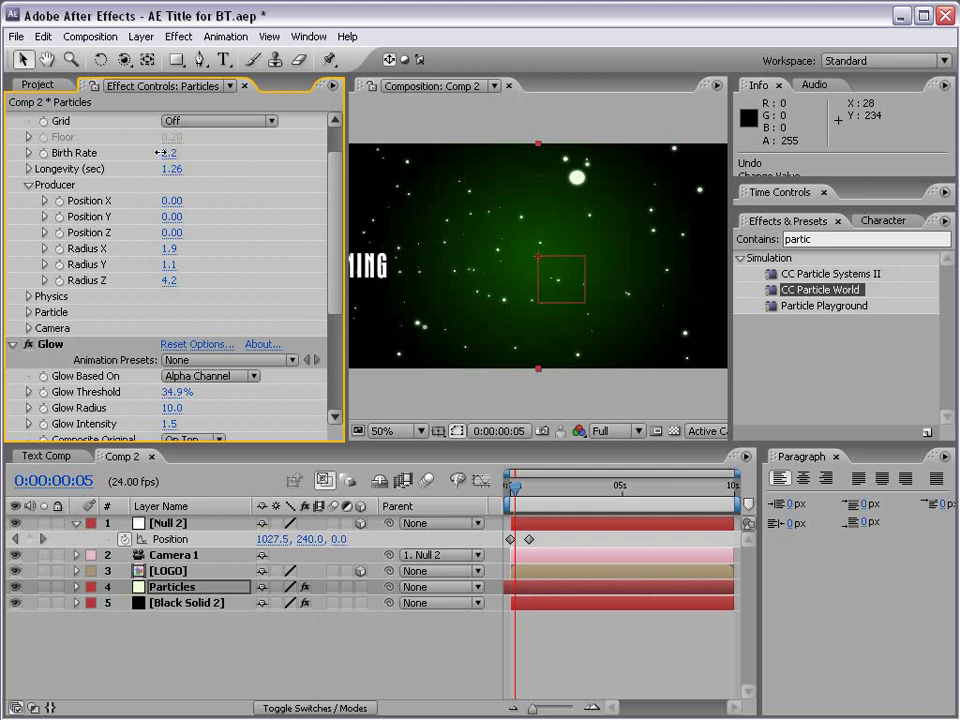
pyautogui.moveTo(168, 153); pyautogui.dragTo(165, 153)
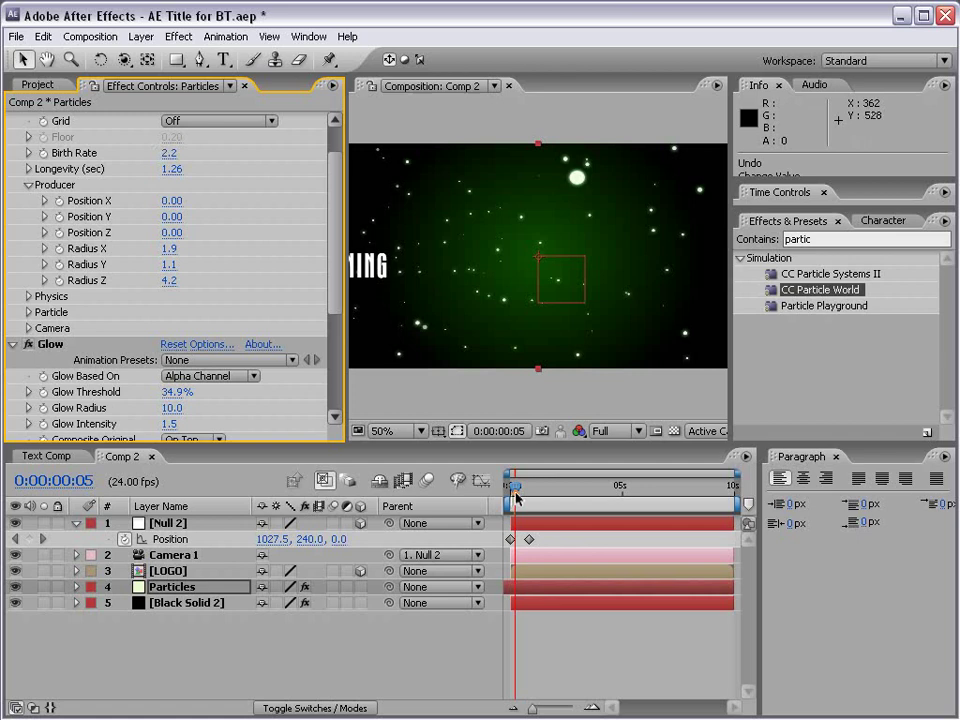
pyautogui.moveTo(516, 497)
pyautogui.mouseDown()
pyautogui.moveTo(538, 497)
pyautogui.moveTo(511, 497)
pyautogui.moveTo(528, 497)
pyautogui.mouseUp()
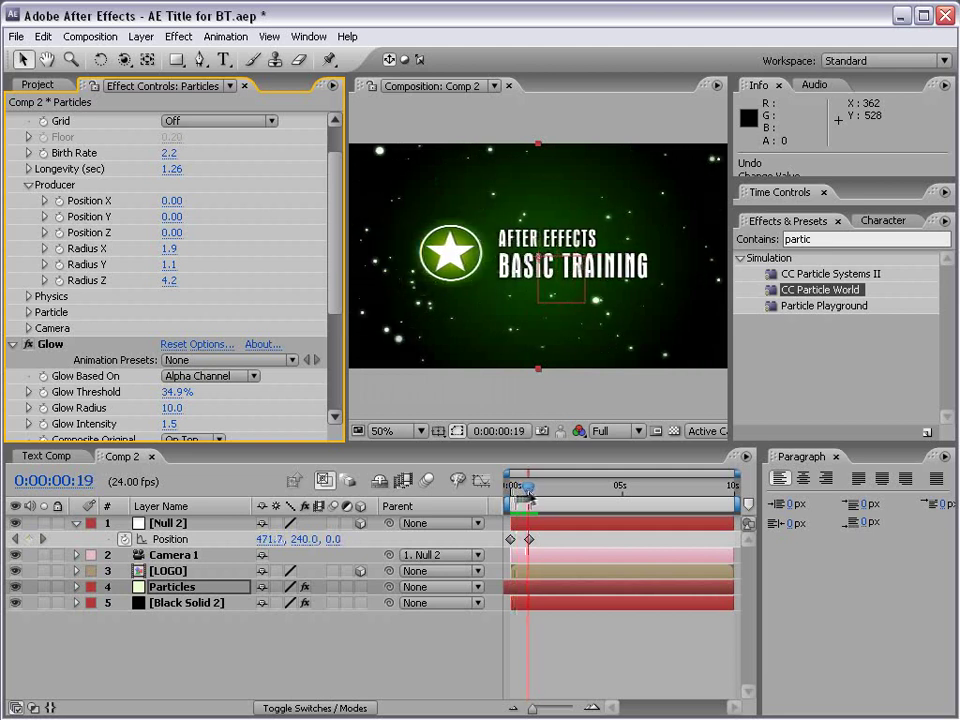
pyautogui.click(528, 497)
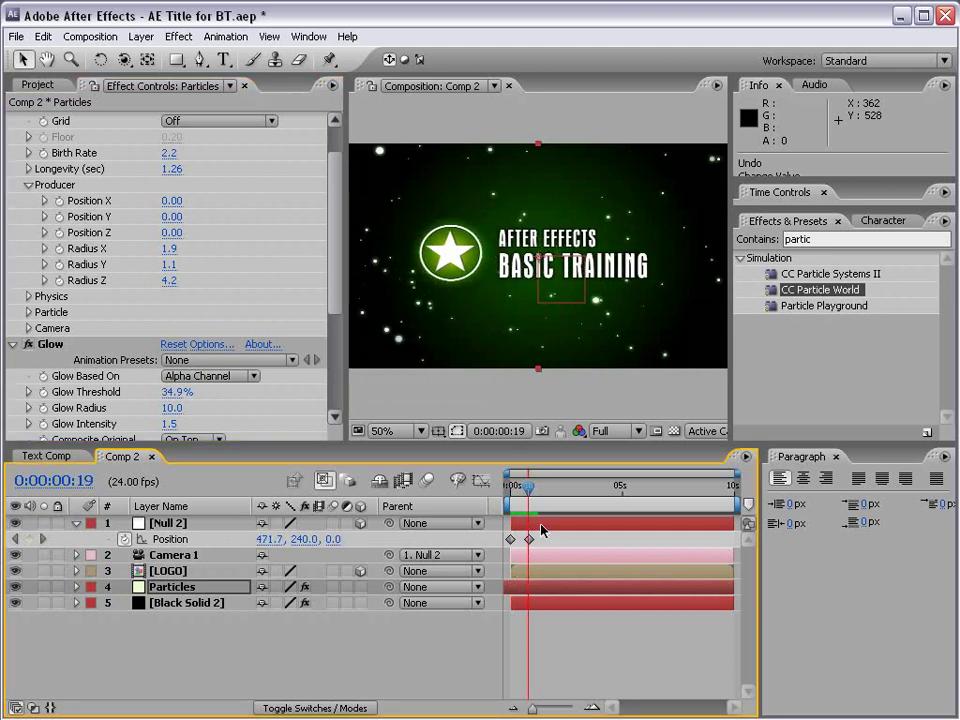
# - Easy Ease Null 2's 0:00:00:20 Position keyframe, RAM-previewing the fly-in before and after
pyautogui.moveTo(783, 208); pyautogui.dragTo(783, 332)
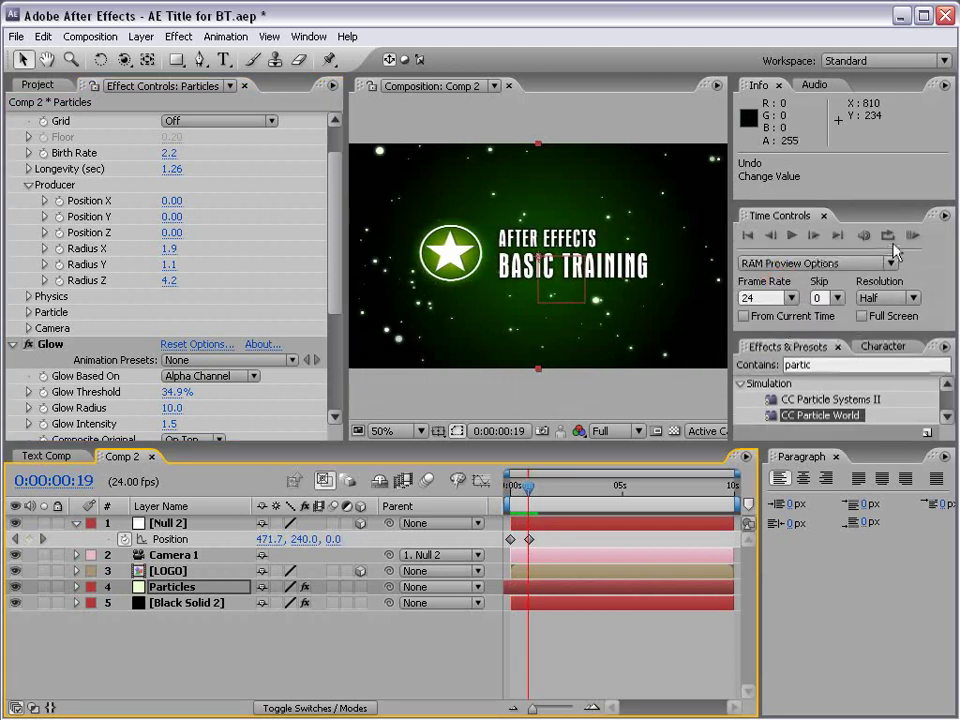
pyautogui.click(911, 236)
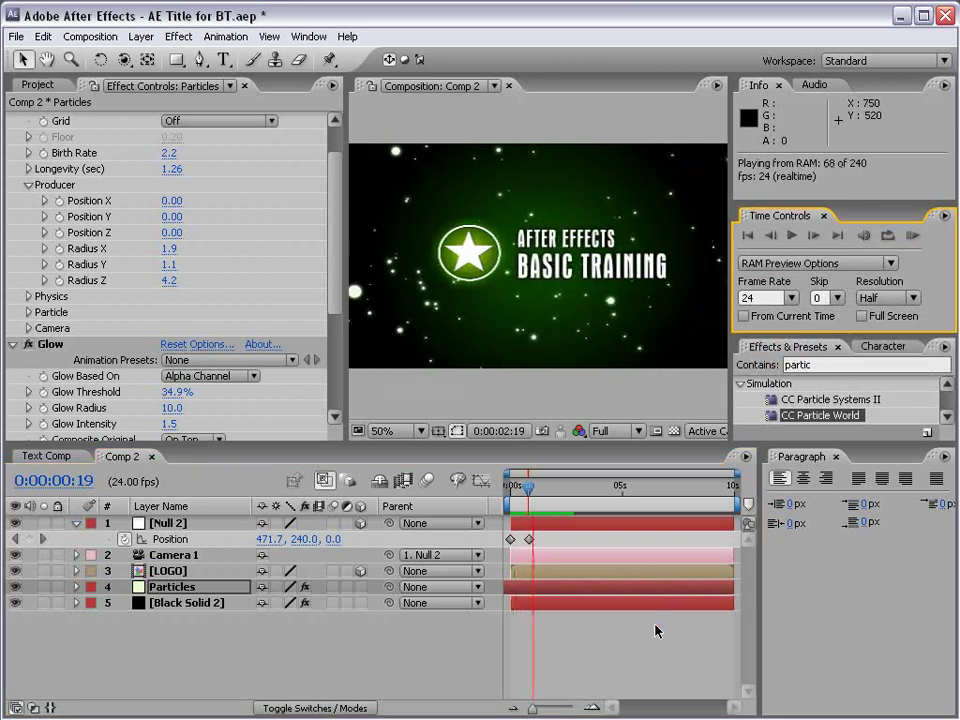
pyautogui.click(560, 507)
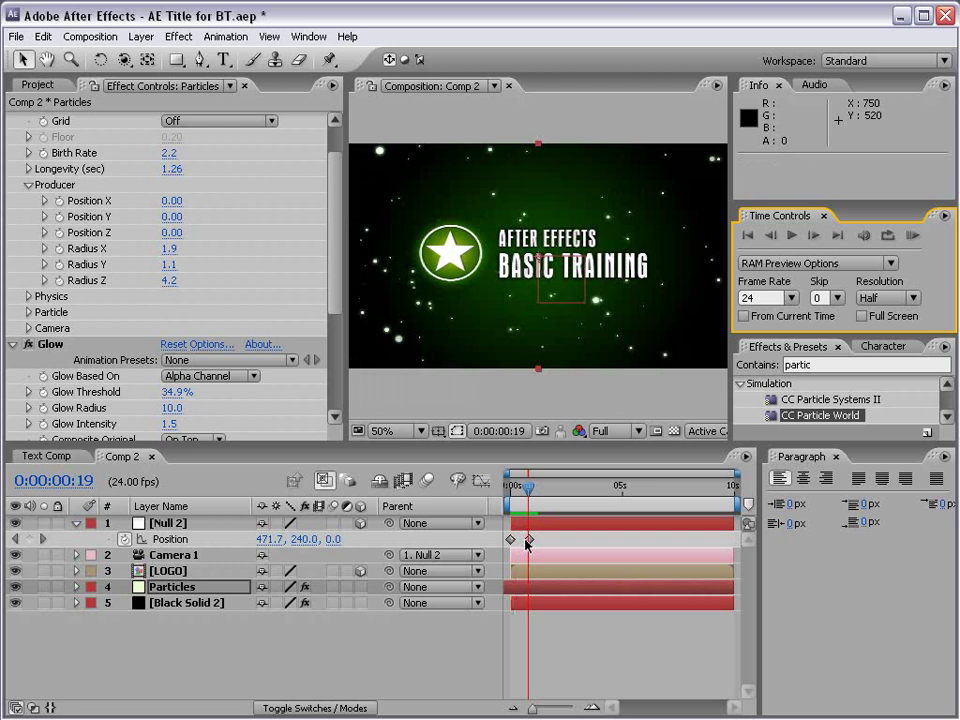
pyautogui.click(529, 539)
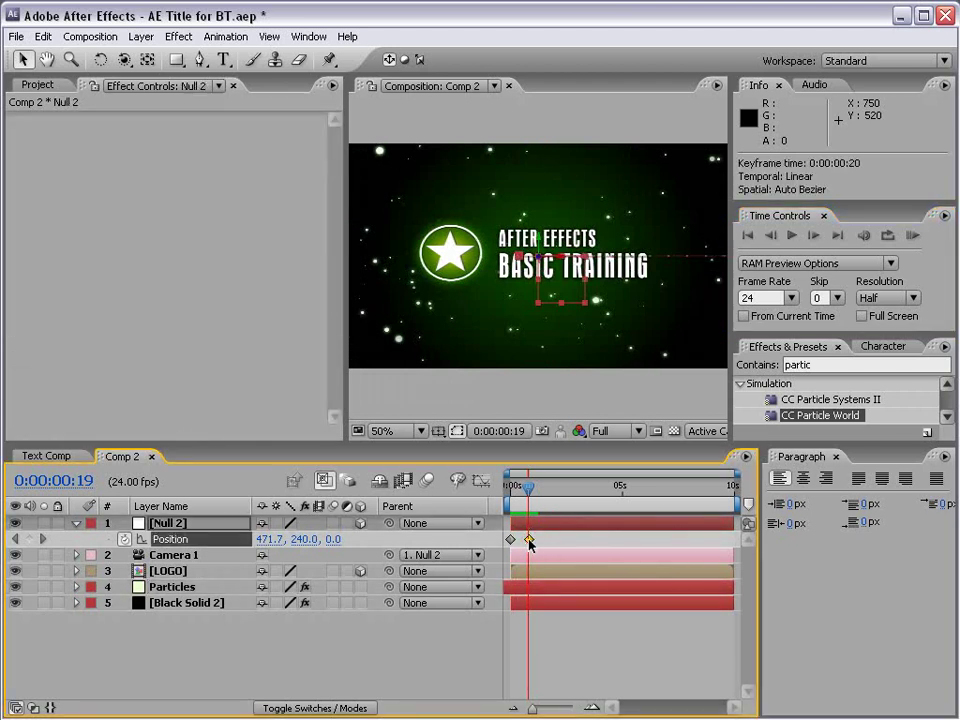
pyautogui.hotkey('alt', 'Right')
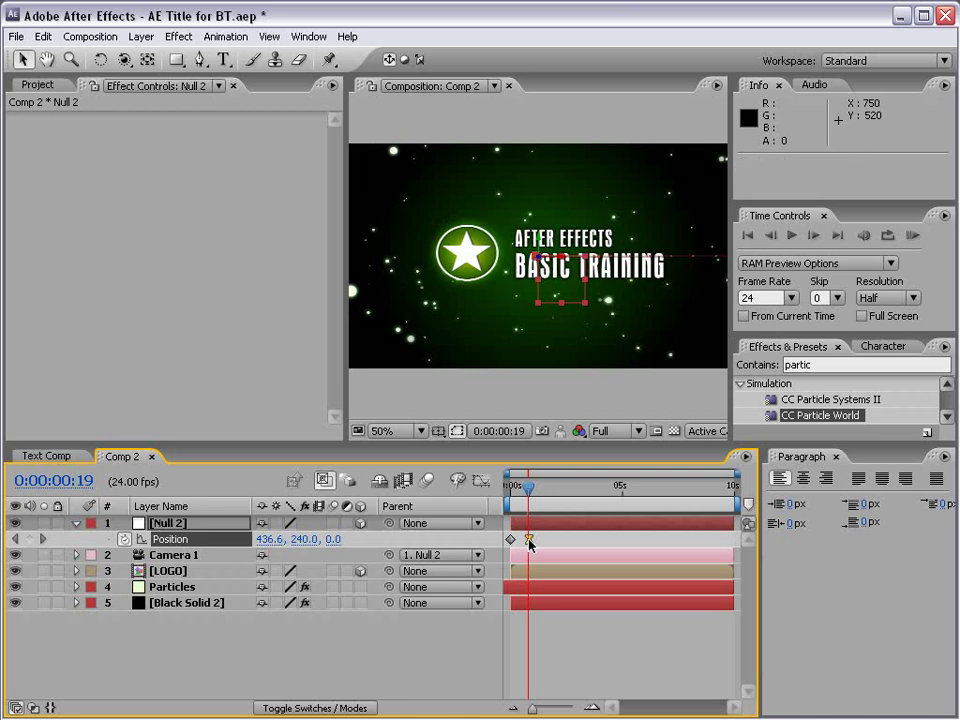
pyautogui.click(912, 236)
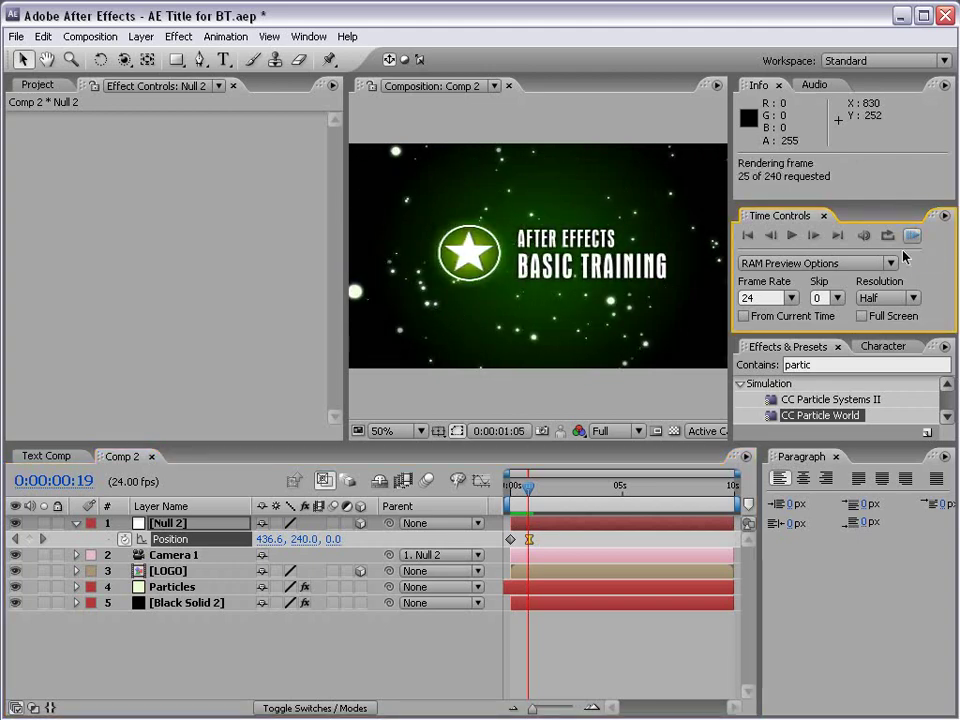
pyautogui.click(574, 654)
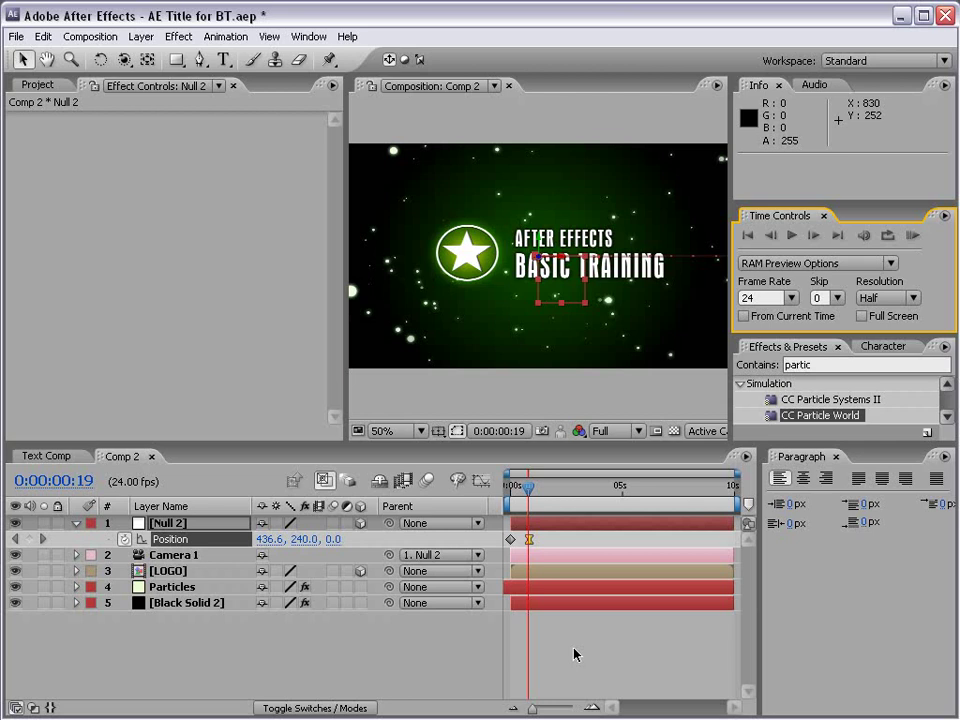
# - Select the LOGO layer and try a 3D tilt, then undo it
pyautogui.click(554, 610)
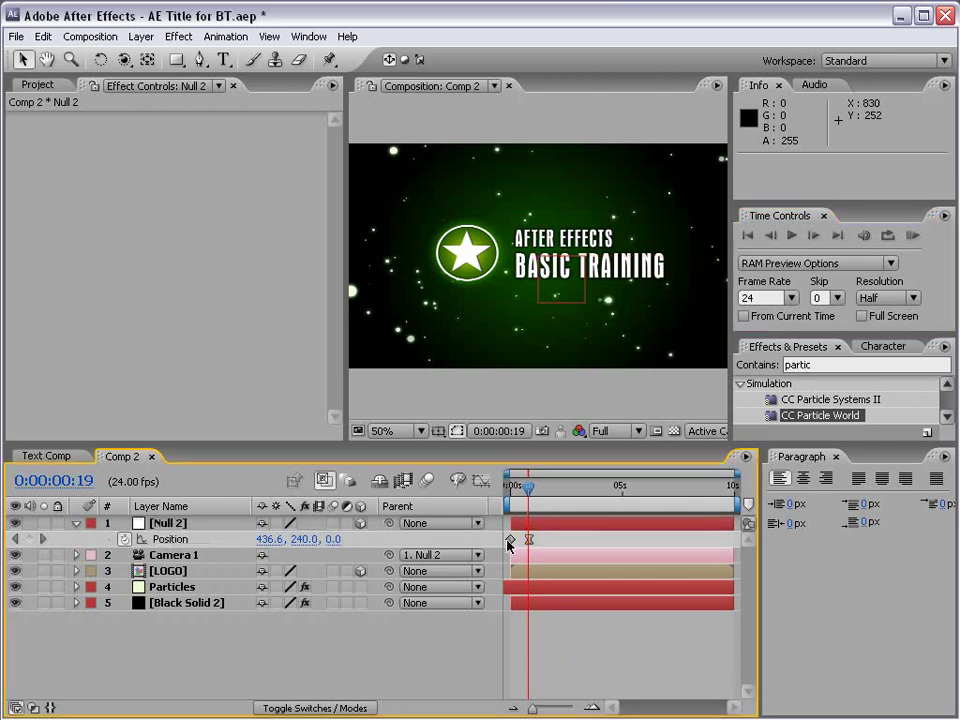
pyautogui.click(168, 574)
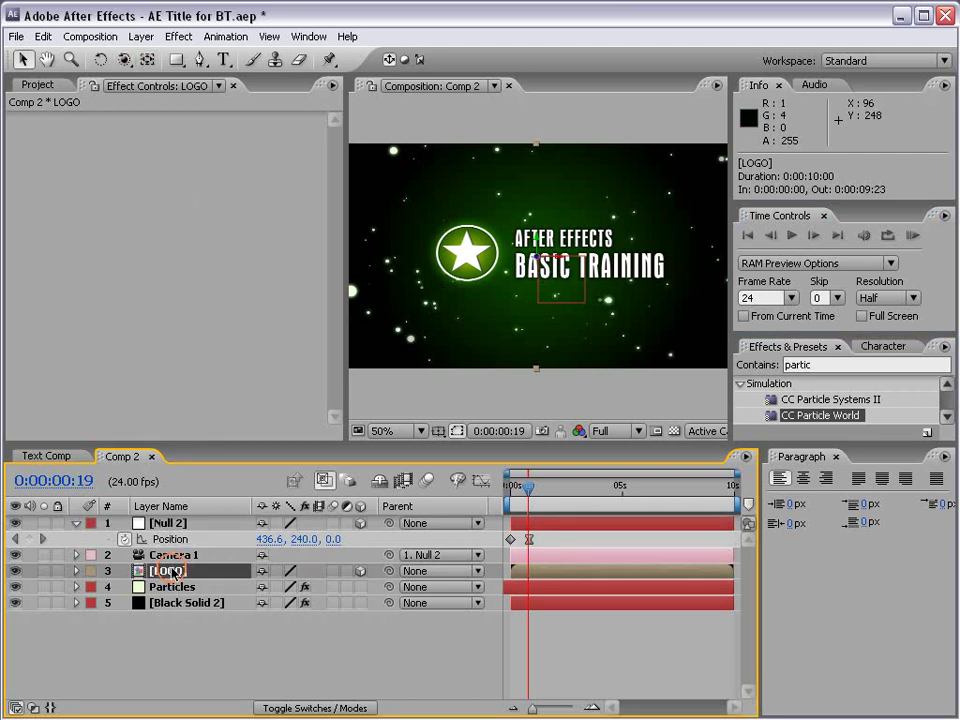
pyautogui.click(101, 60)
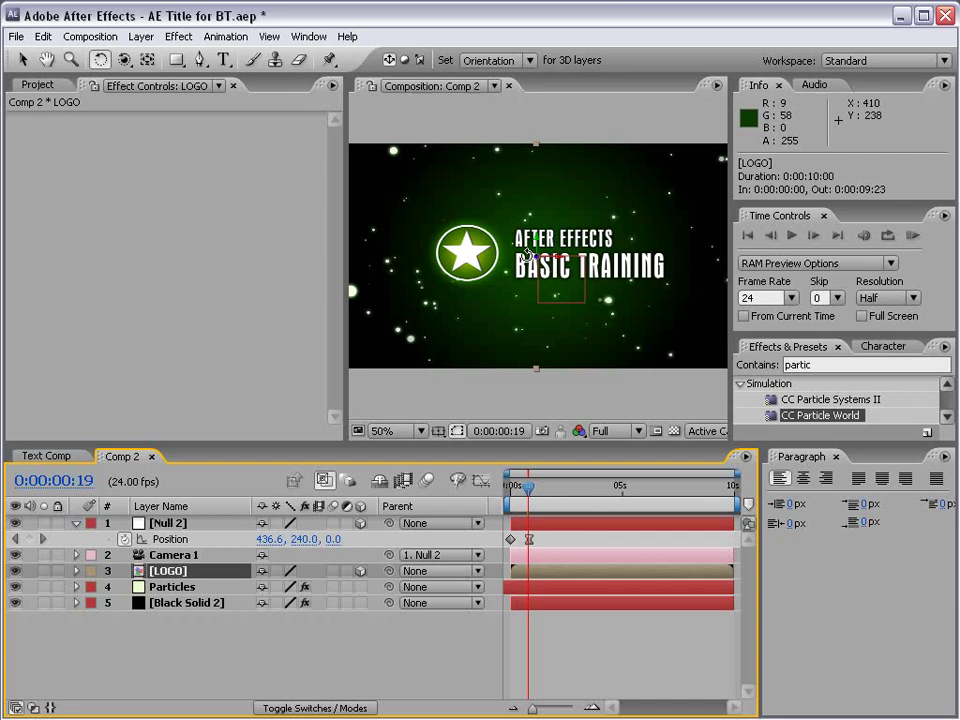
pyautogui.moveTo(533, 257); pyautogui.dragTo(553, 283)
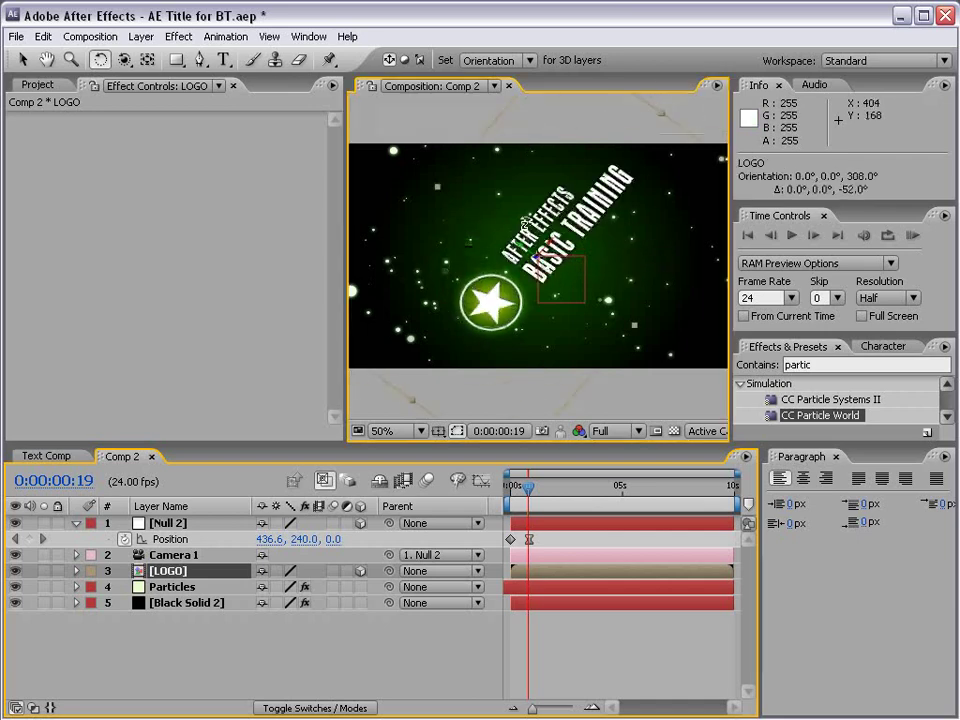
pyautogui.hotkey('ctrl', 'z')
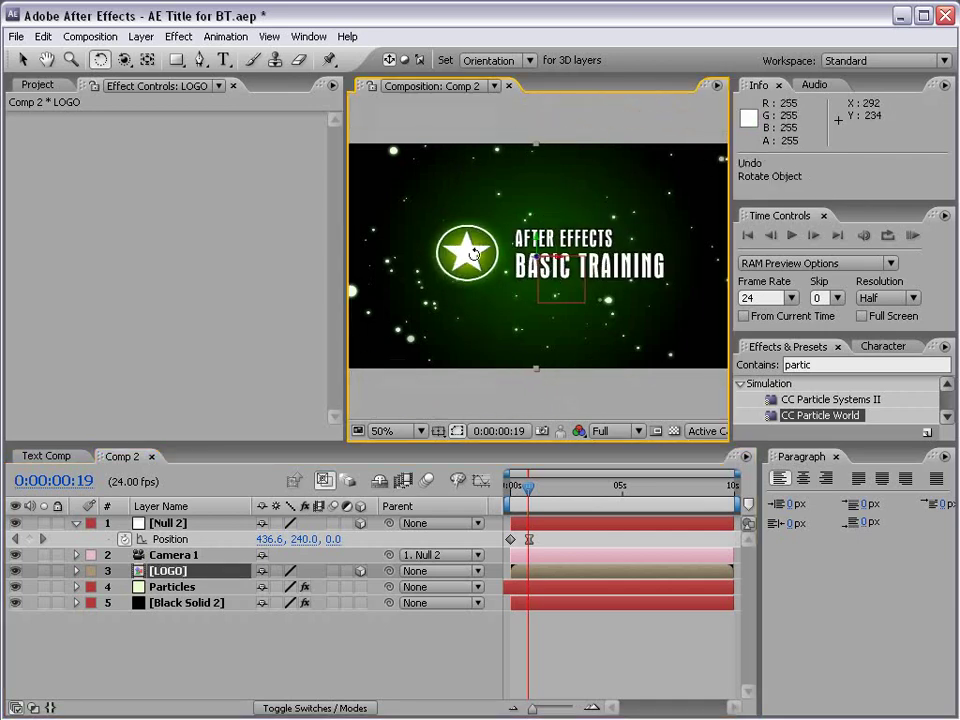
# - Move the LOGO anchor point onto the star's centre with the Pan Behind tool
pyautogui.click(147, 60)
pyautogui.scroll(1, 561, 300)
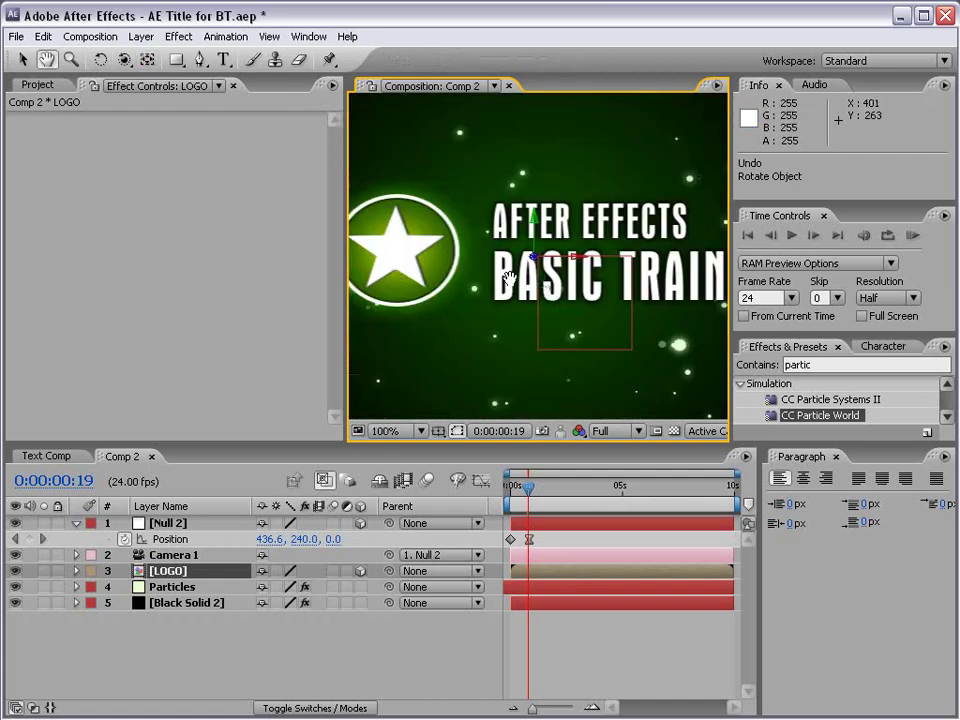
pyautogui.scroll(1, 555, 282)
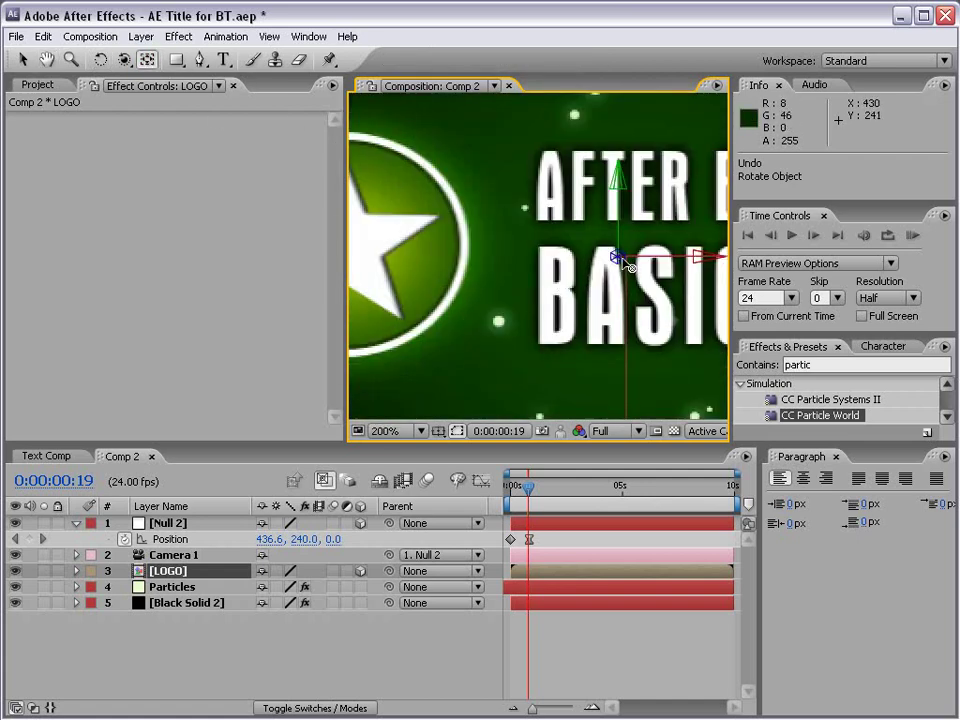
pyautogui.moveTo(606, 257)
pyautogui.mouseDown()
pyautogui.moveTo(421, 261)
pyautogui.moveTo(540, 262)
pyautogui.moveTo(463, 240)
pyautogui.moveTo(476, 249)
pyautogui.mouseUp()
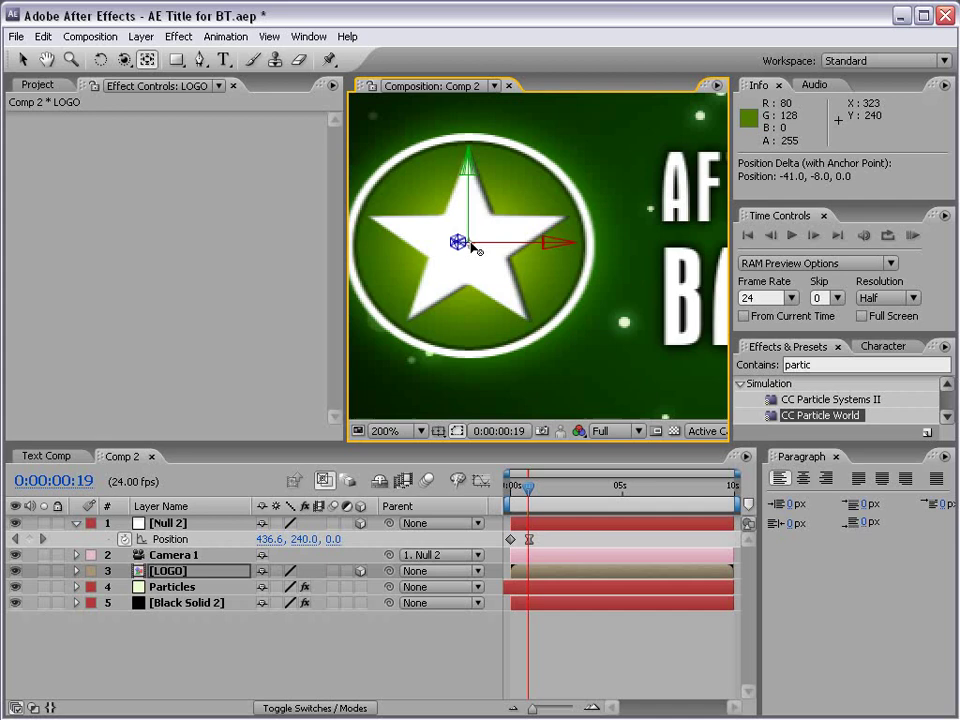
# - Test-rotate the logo around its new pivot, undo, zoom out, and move to about one second
pyautogui.click(101, 60)
pyautogui.moveTo(461, 248)
pyautogui.mouseDown()
pyautogui.moveTo(462, 203)
pyautogui.moveTo(471, 368)
pyautogui.mouseUp()
pyautogui.press(',')
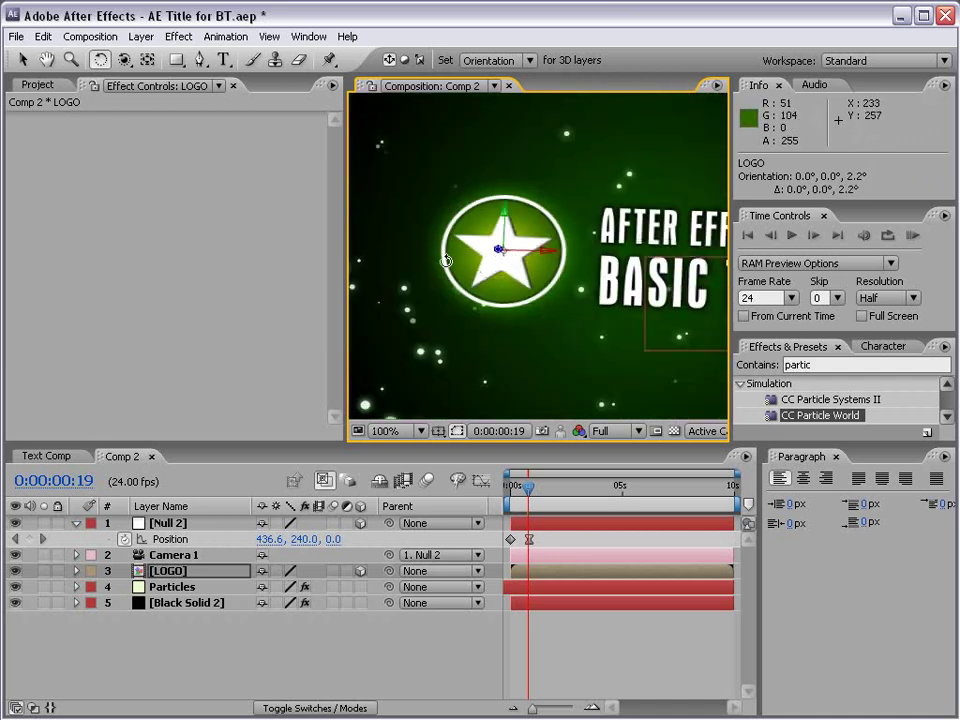
pyautogui.hotkey('ctrl', 'z')
pyautogui.press(',')
pyautogui.press('h')
pyautogui.moveTo(550, 287); pyautogui.dragTo(510, 280)
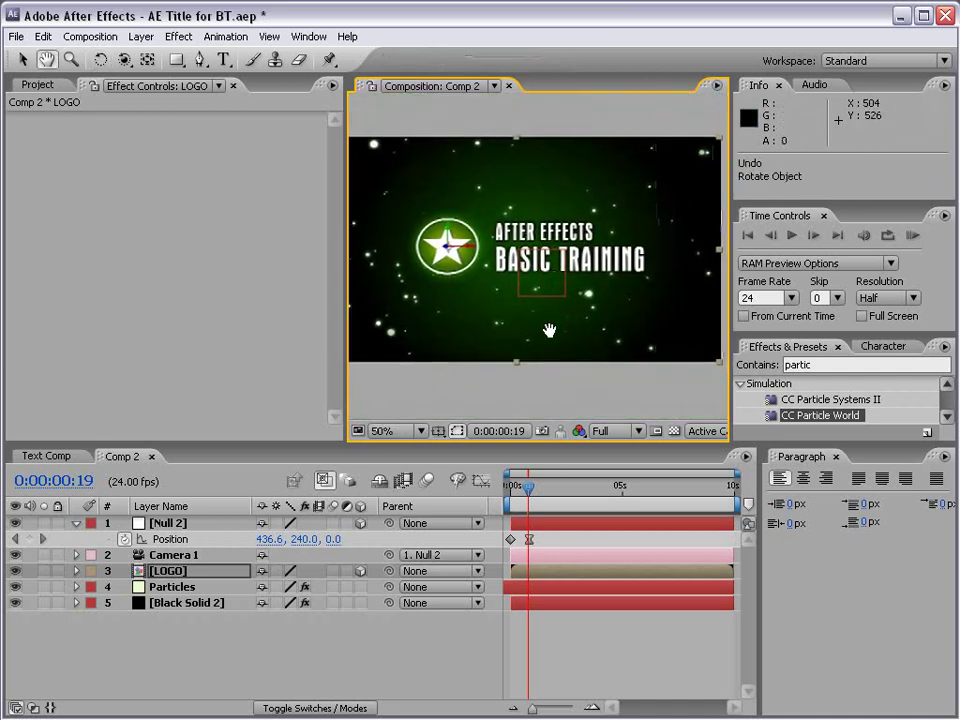
pyautogui.press('w')
pyautogui.moveTo(531, 497)
pyautogui.mouseDown()
pyautogui.moveTo(512, 497)
pyautogui.moveTo(541, 505)
pyautogui.mouseUp()
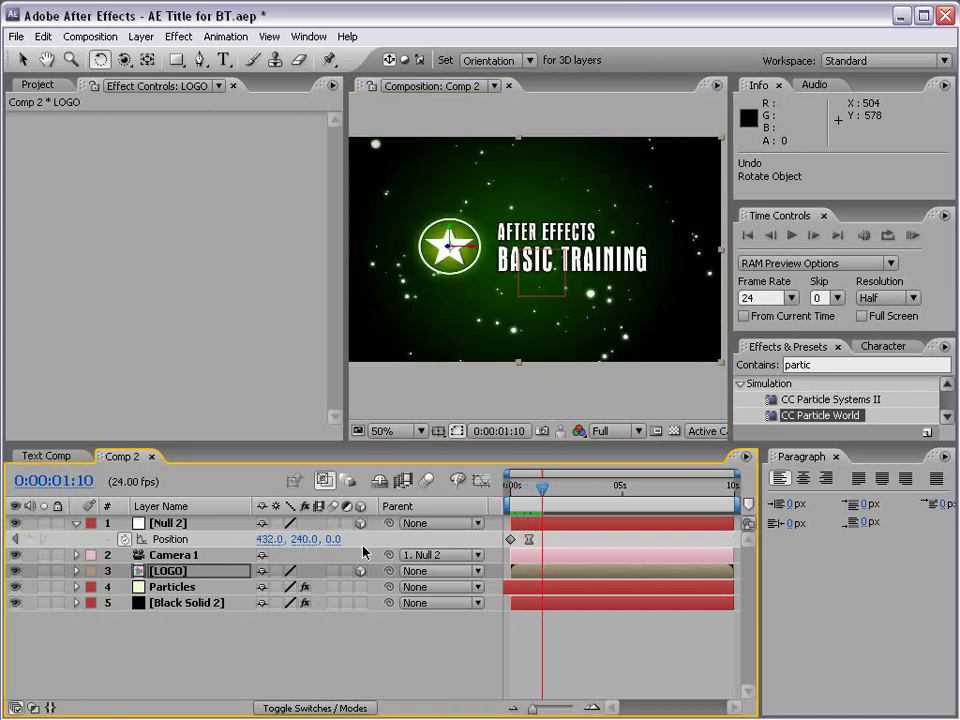
# - Keyframe LOGO Orientation at 0:00:01:10 and set Z to 90° at 0:00:02:01
pyautogui.click(176, 575)
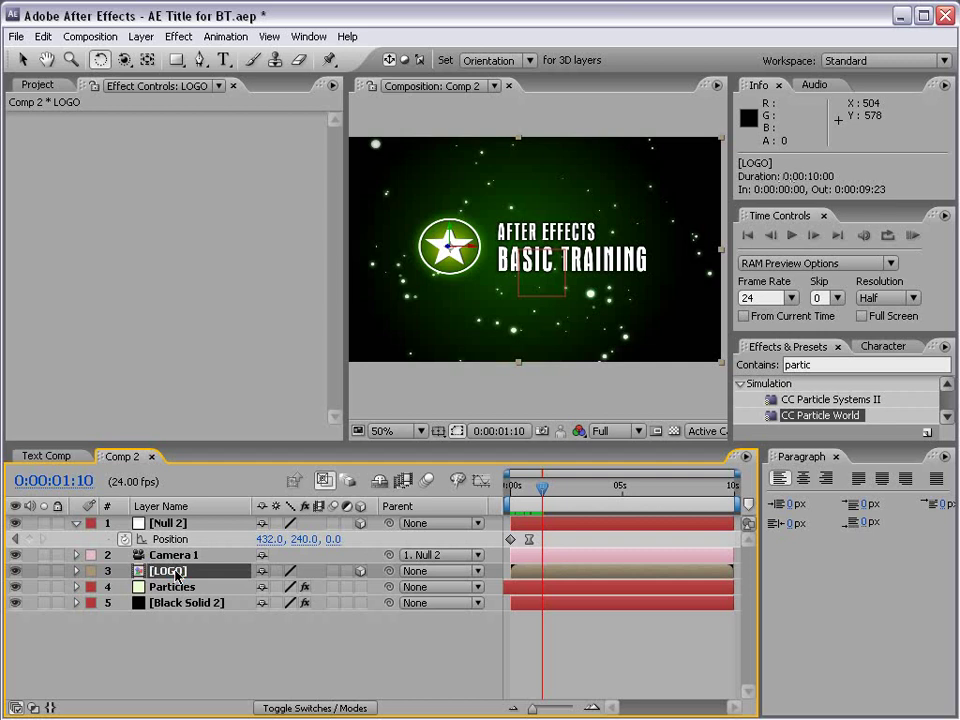
pyautogui.press('r')
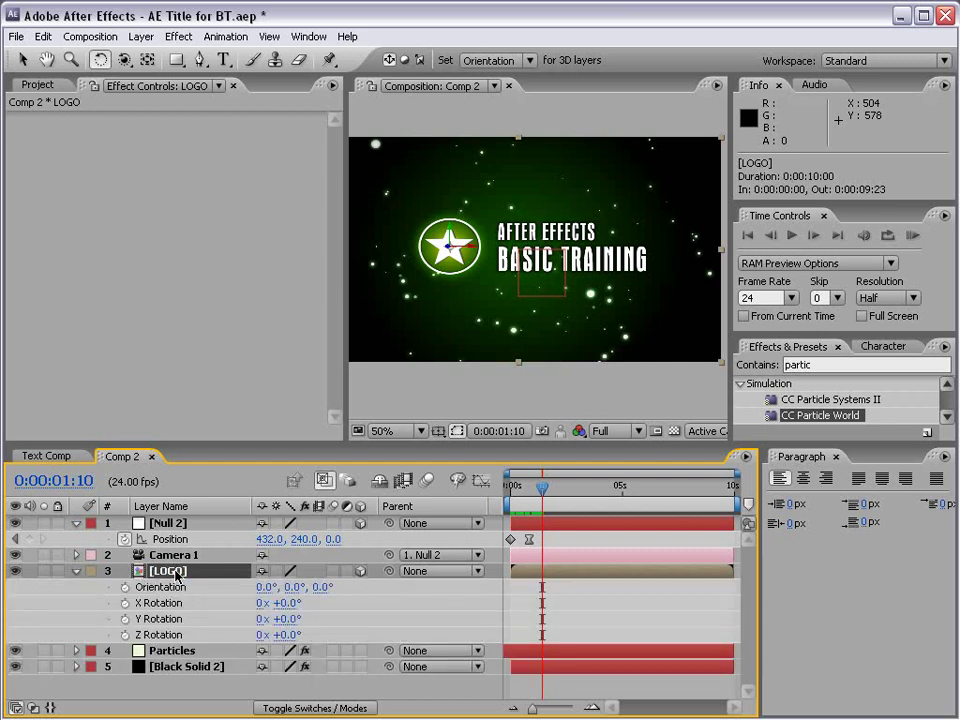
pyautogui.click(125, 588)
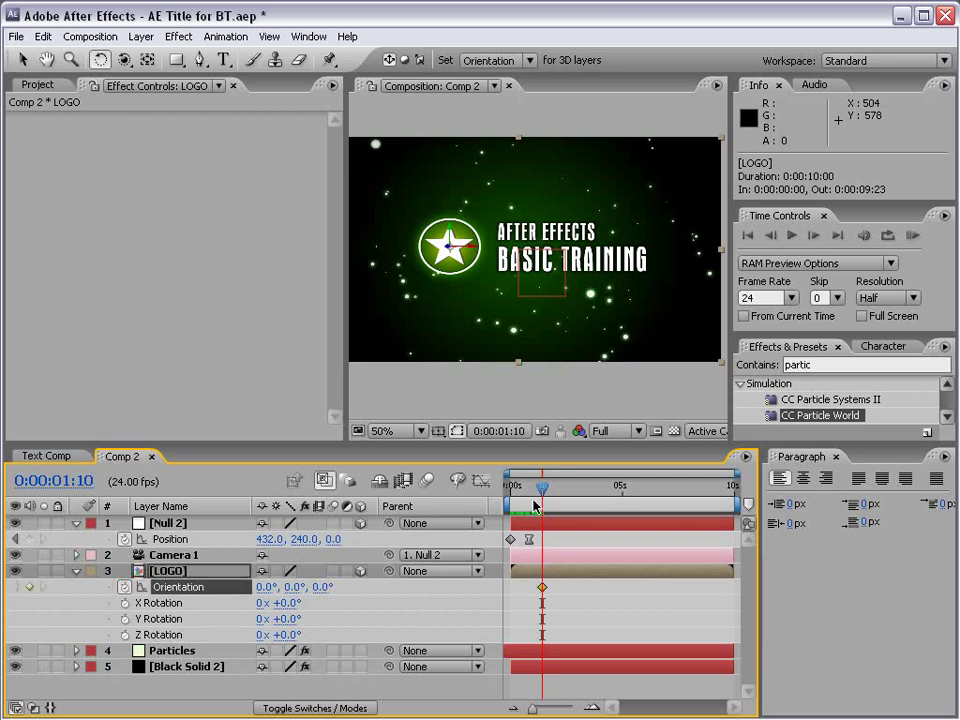
pyautogui.moveTo(543, 491); pyautogui.dragTo(556, 491)
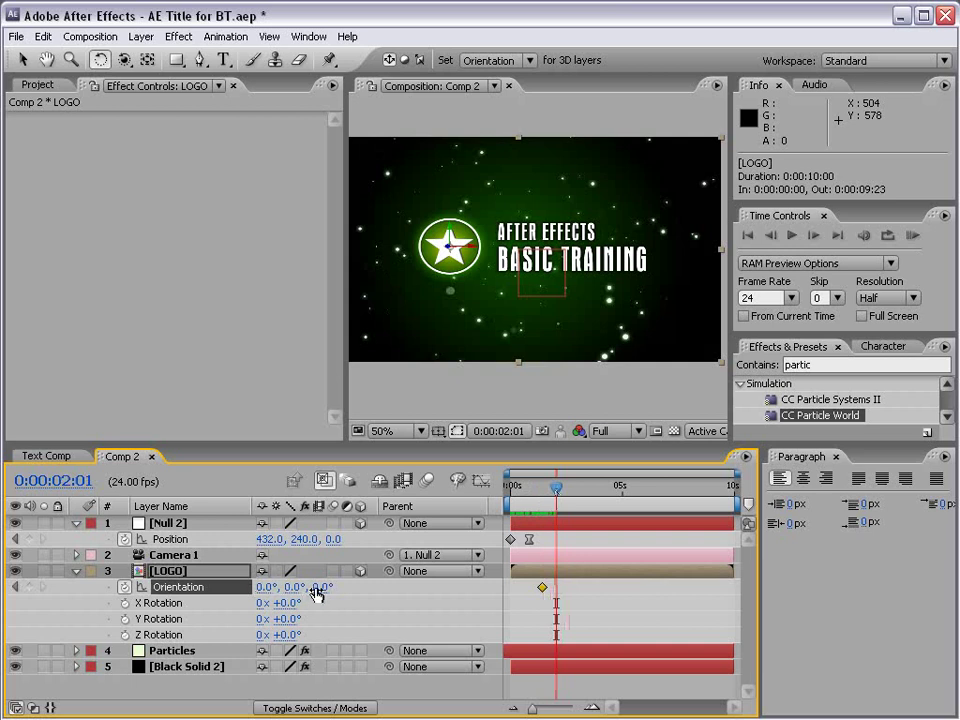
pyautogui.moveTo(318, 587); pyautogui.dragTo(330, 595)
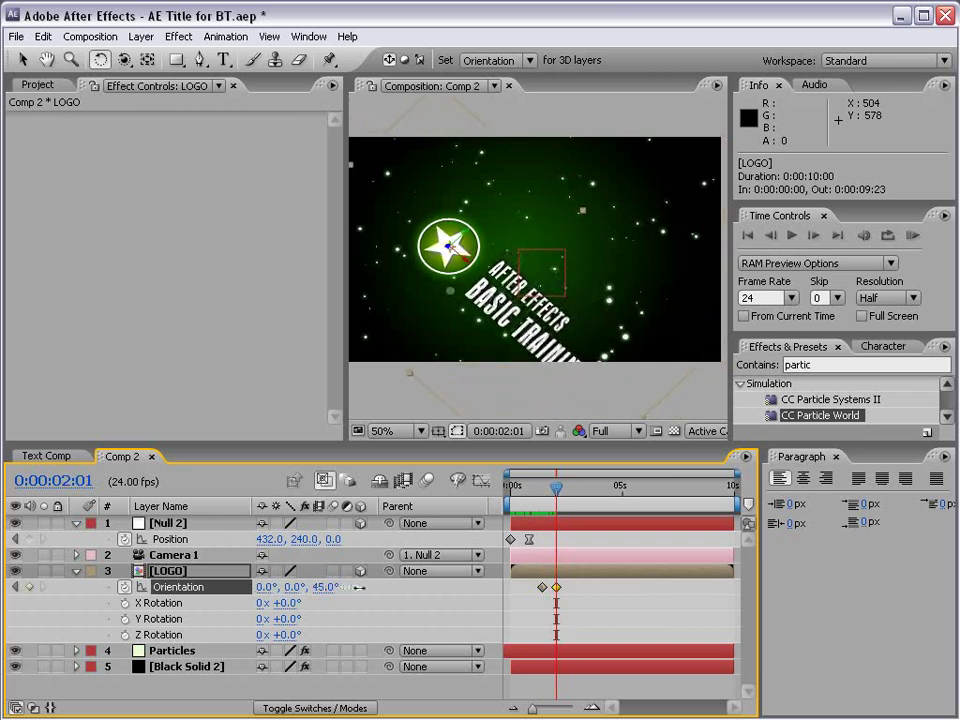
pyautogui.click(330, 594)
pyautogui.write('90')
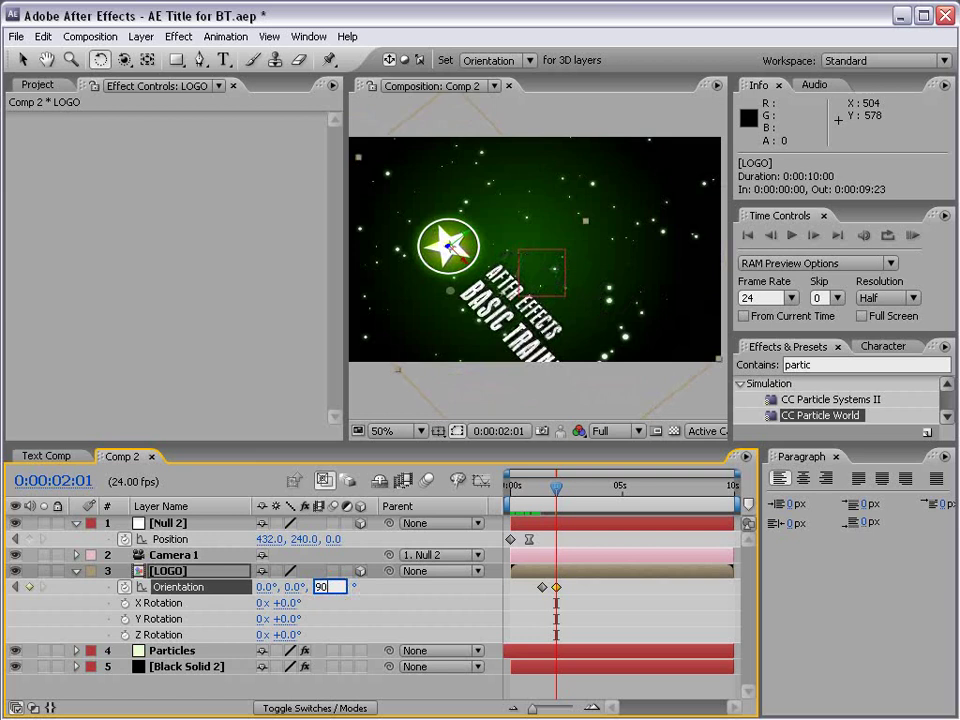
pyautogui.press('Return')
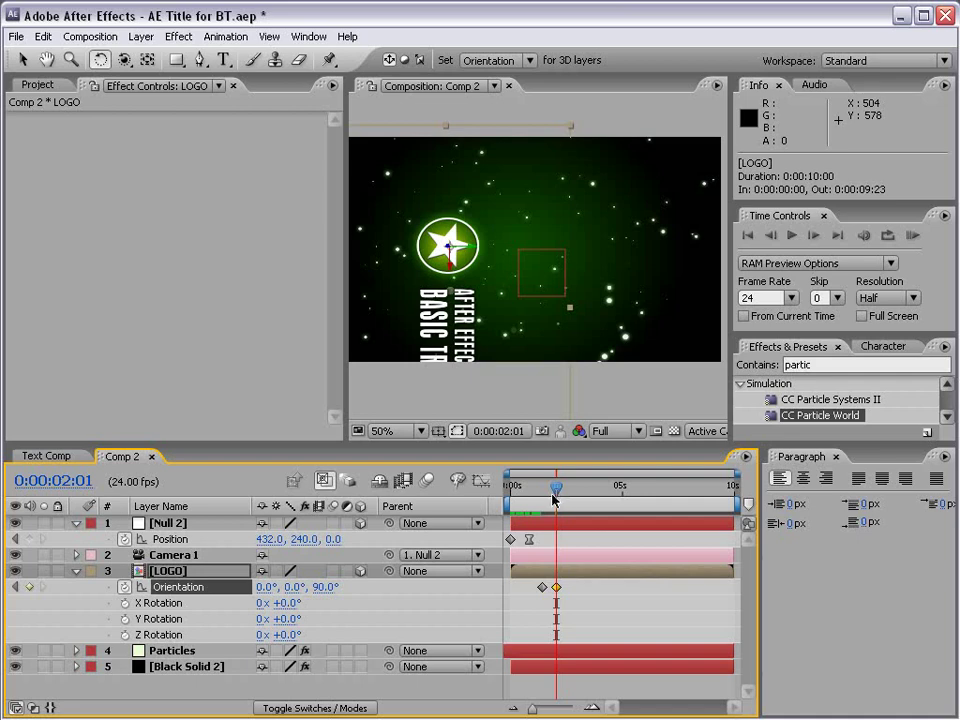
# - Apply Easy Ease (F9) to both orientation keyframes and preview the logo rotation
pyautogui.moveTo(558, 497)
pyautogui.mouseDown()
pyautogui.moveTo(541, 499)
pyautogui.moveTo(554, 500)
pyautogui.mouseUp()
pyautogui.moveTo(569, 588); pyautogui.dragTo(531, 597)
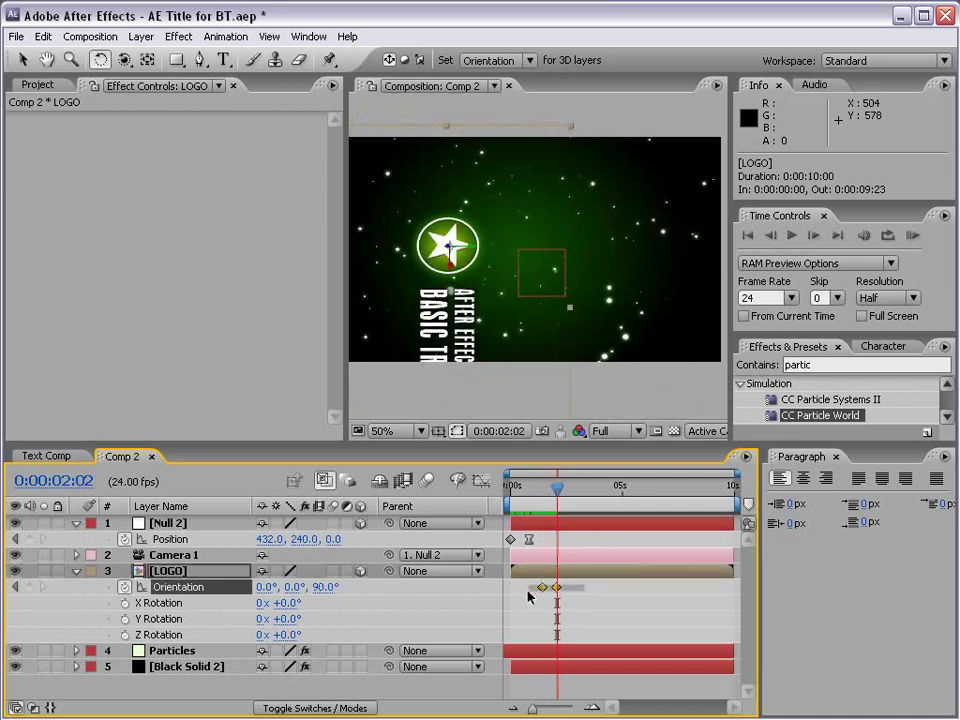
pyautogui.press('F9')
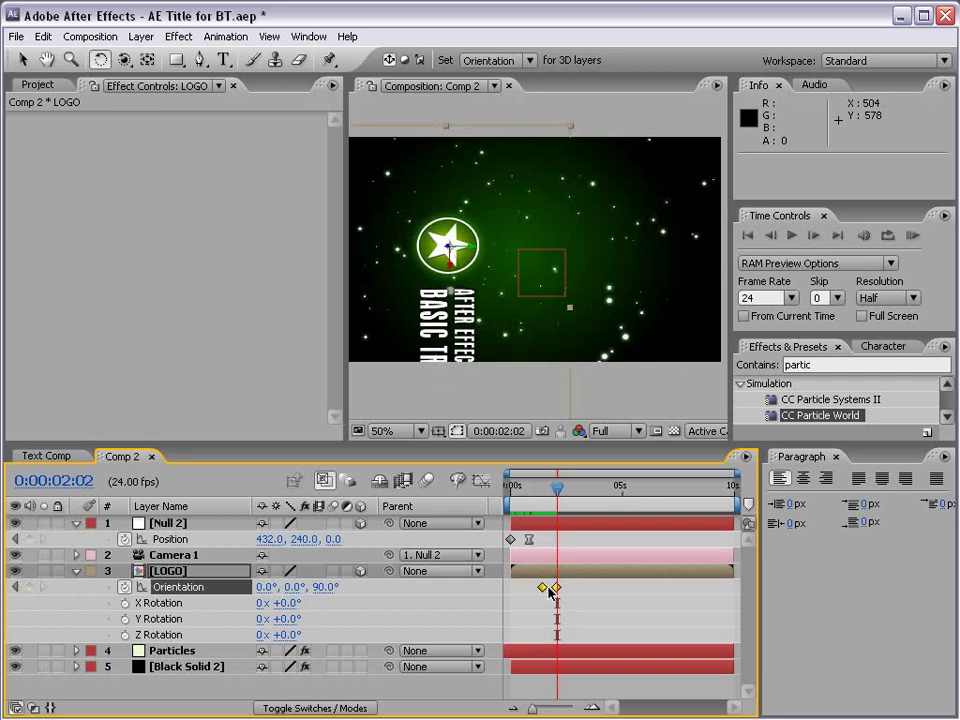
pyautogui.moveTo(537, 488); pyautogui.dragTo(559, 489)
# - Keyframe Null 2's Position at 0:00:02:02 and 0:00:02:16 with Z rising to about 1414, then preview the fly-away
pyautogui.click(168, 523)
pyautogui.click(30, 540)
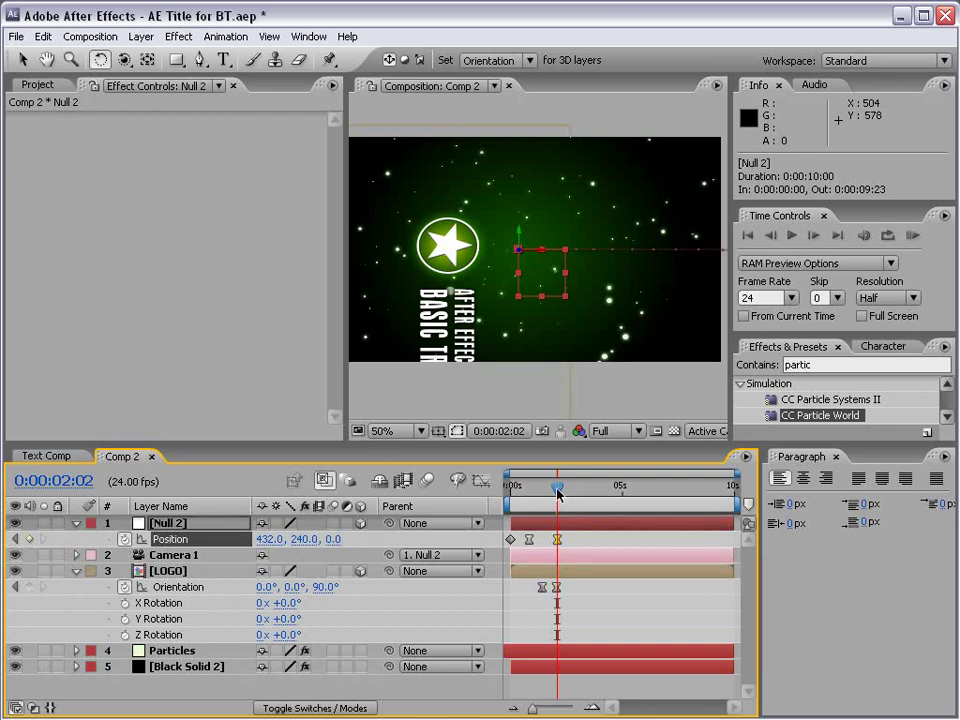
pyautogui.moveTo(557, 487); pyautogui.dragTo(570, 489)
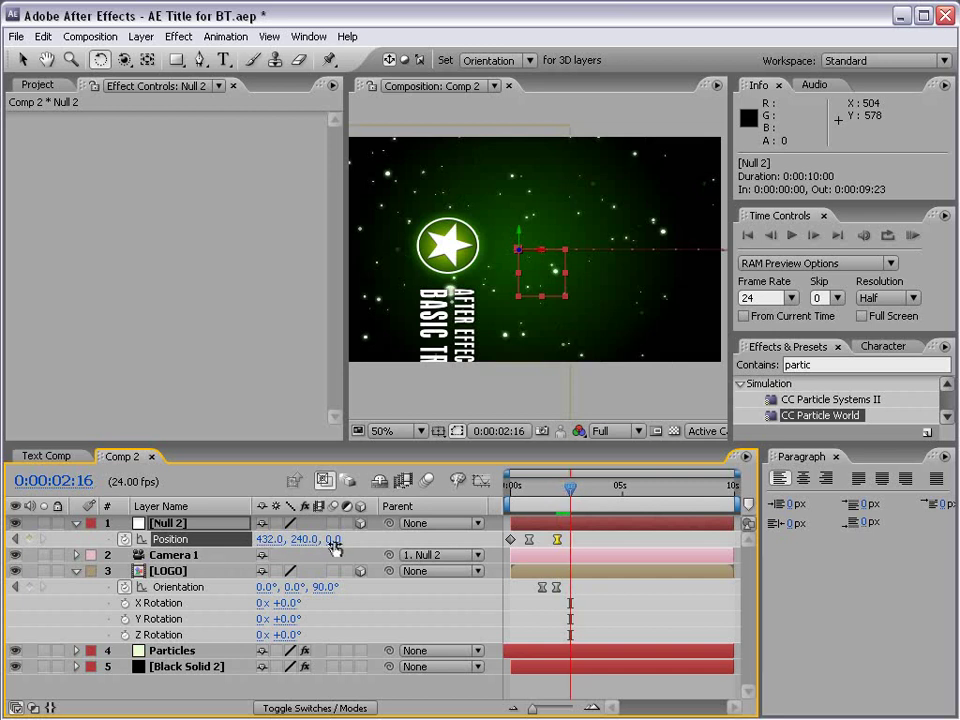
pyautogui.moveTo(336, 539); pyautogui.dragTo(700, 513)
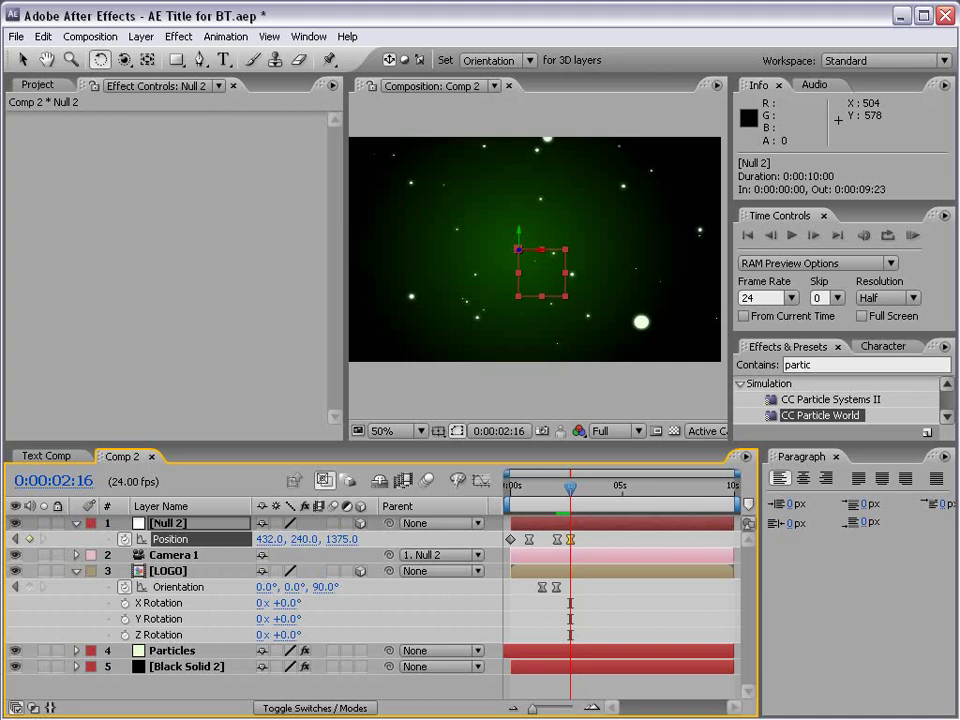
pyautogui.moveTo(340, 539); pyautogui.dragTo(372, 540)
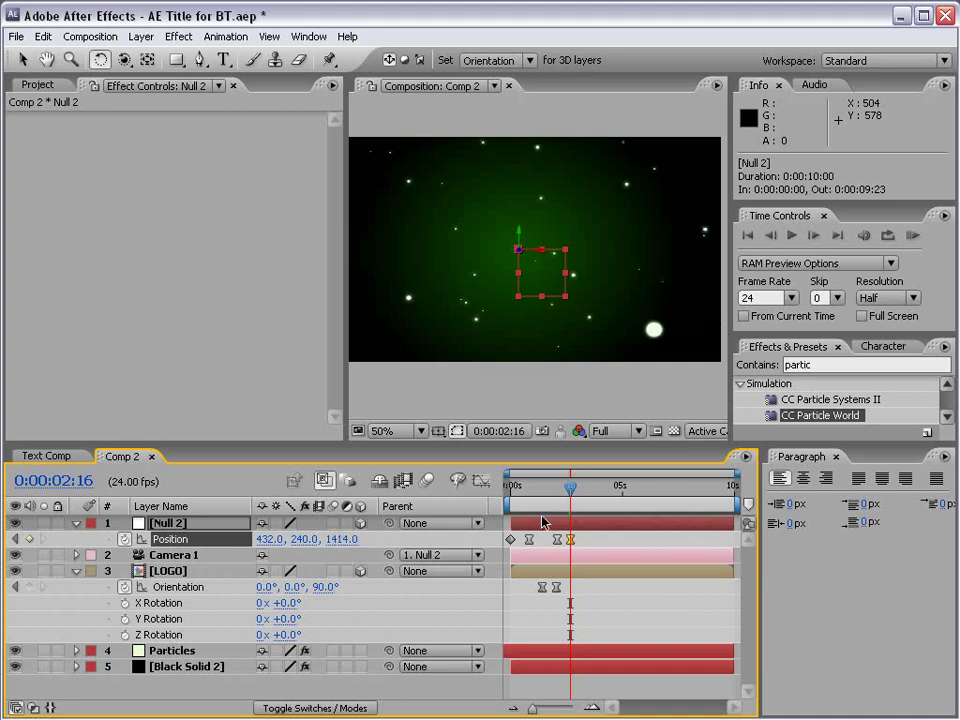
pyautogui.moveTo(542, 488)
pyautogui.mouseDown()
pyautogui.moveTo(508, 488)
pyautogui.moveTo(570, 489)
pyautogui.mouseUp()
pyautogui.moveTo(570, 489); pyautogui.dragTo(528, 489)
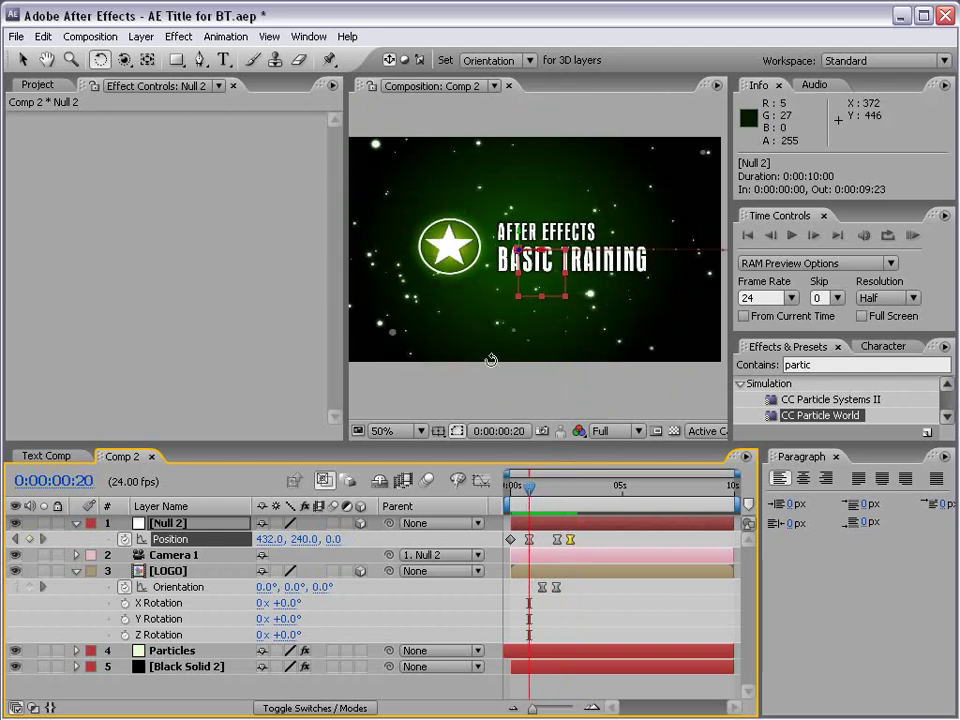
# - Collapse the Null 2 and LOGO properties and select the LOGO layer with the Selection tool (V)
pyautogui.click(76, 523)
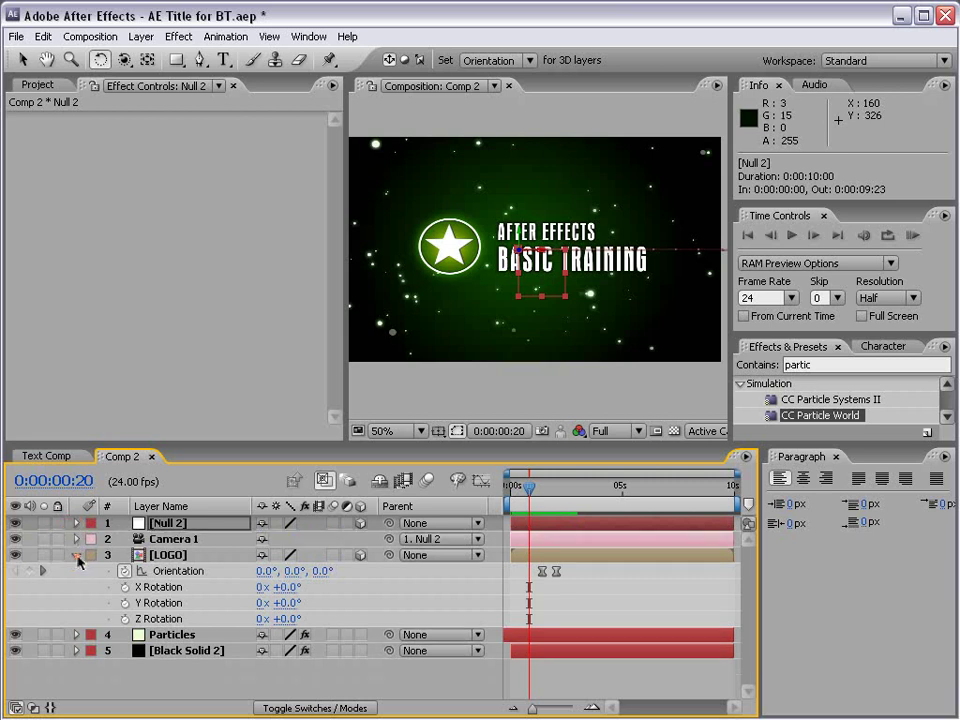
pyautogui.click(76, 555)
pyautogui.press('v')
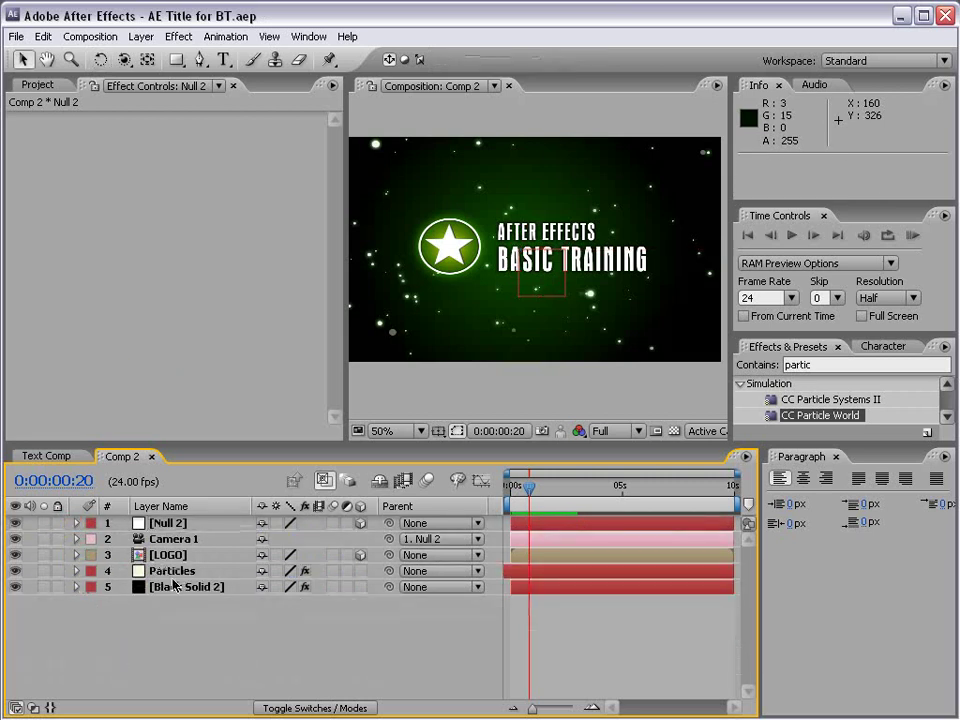
pyautogui.click(161, 556)
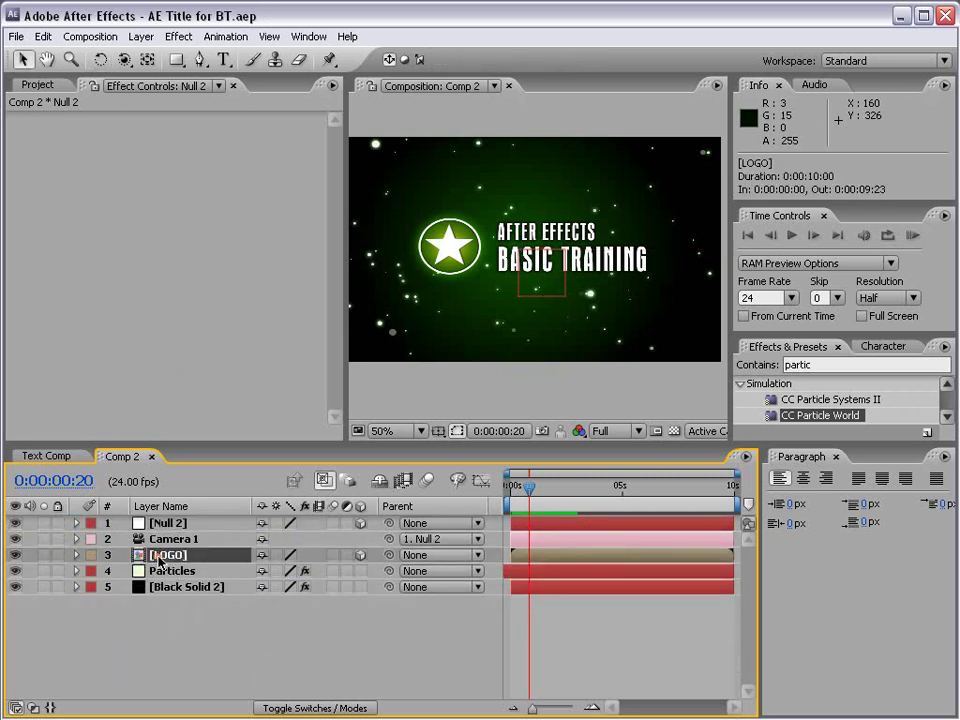
# - Open the LOGO precomp and copy its AFTER EFFECTS text layer with Ctrl+C and Edit > Copy
pyautogui.doubleClick(163, 556)
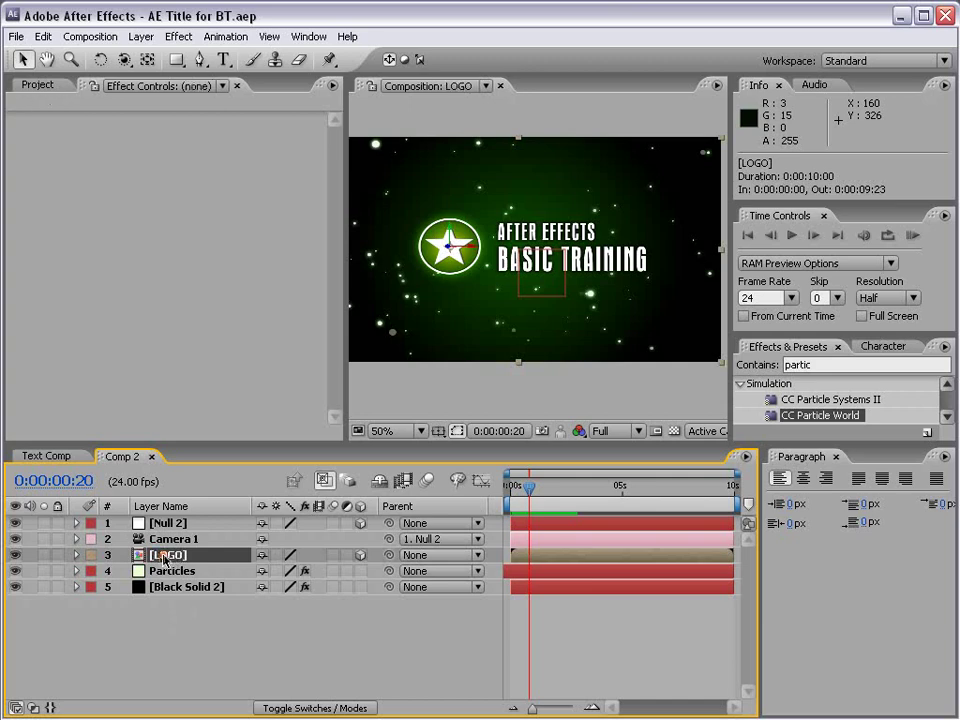
pyautogui.click(176, 540)
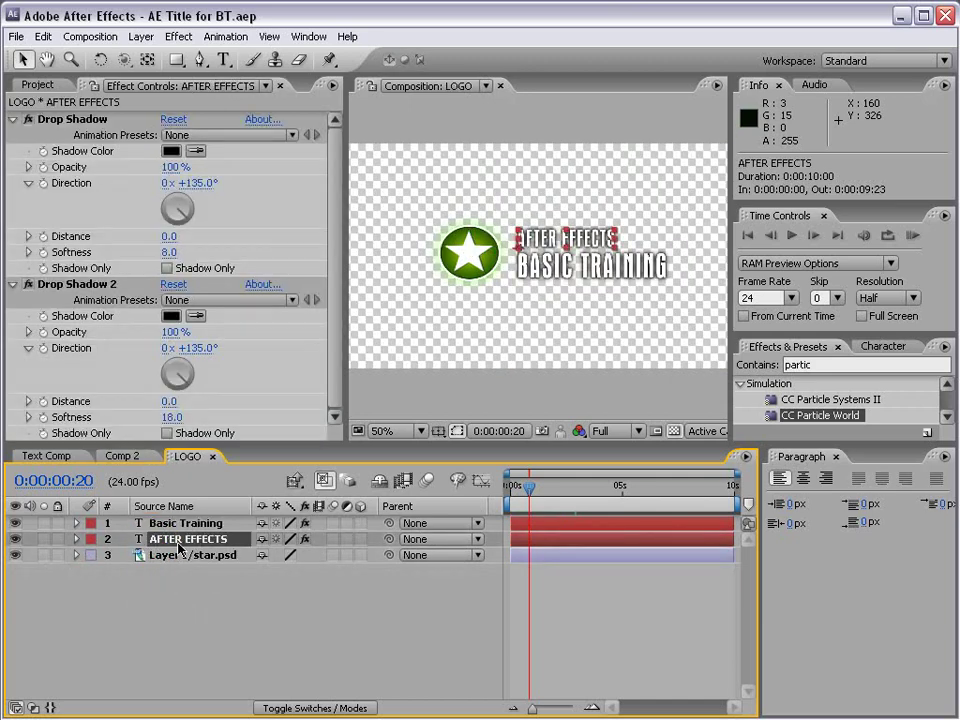
pyautogui.hotkey('ctrl', 'c')
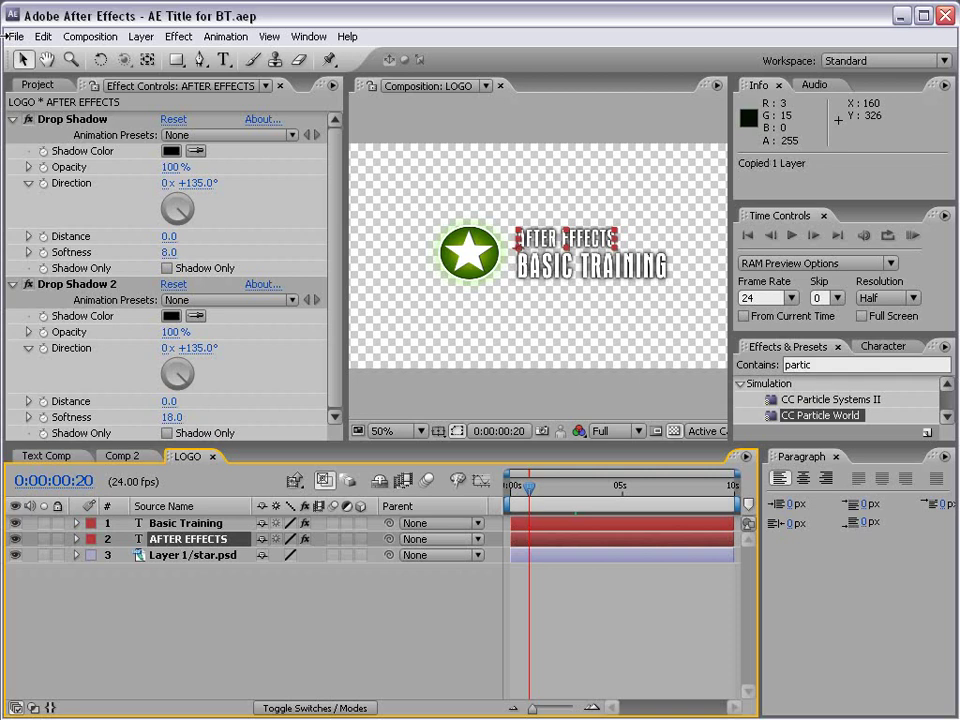
pyautogui.click(43, 36)
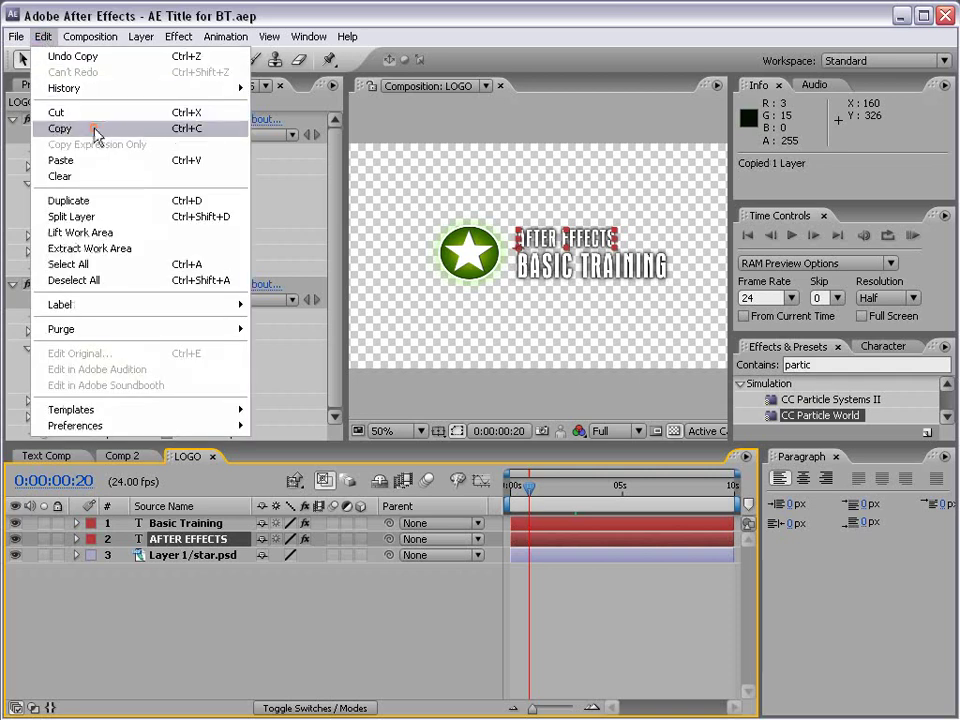
pyautogui.click(95, 130)
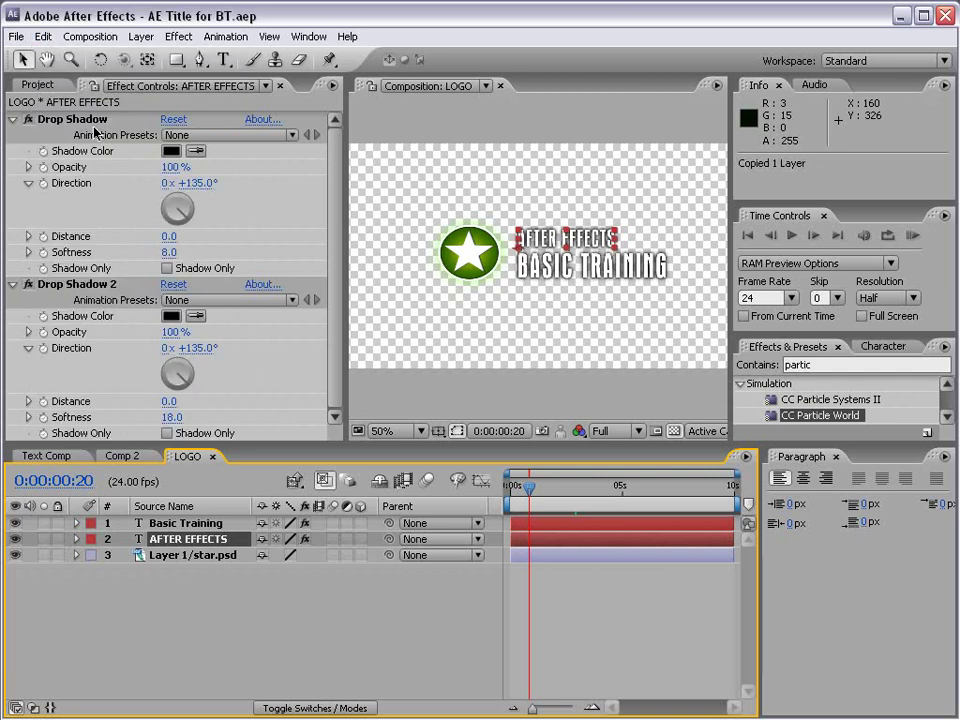
# - Back in Comp 2, paste the AFTER EFFECTS text layer via Edit > Paste
pyautogui.click(122, 456)
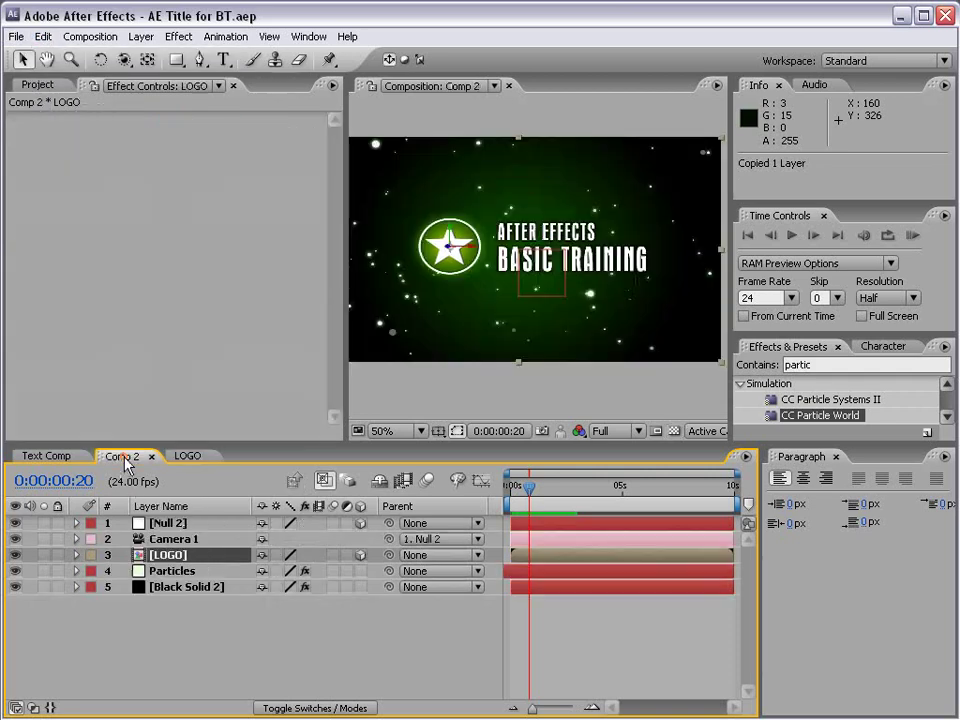
pyautogui.click(43, 36)
pyautogui.click(62, 160)
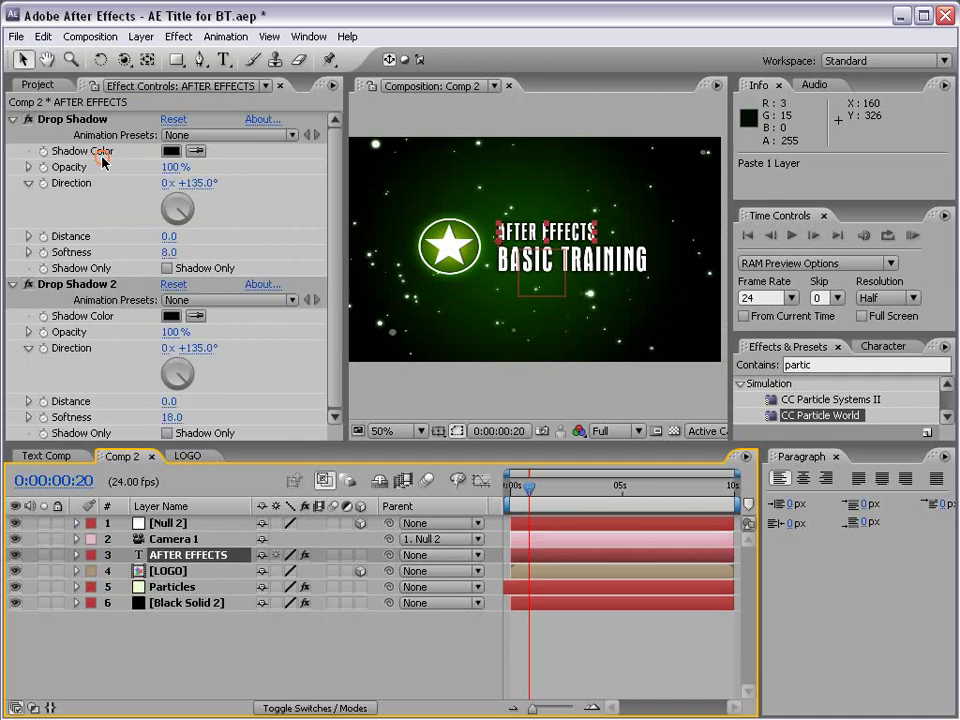
# - Make the pasted layer 3D, move it above the main title, and put it at the top of the stack
pyautogui.click(361, 555)
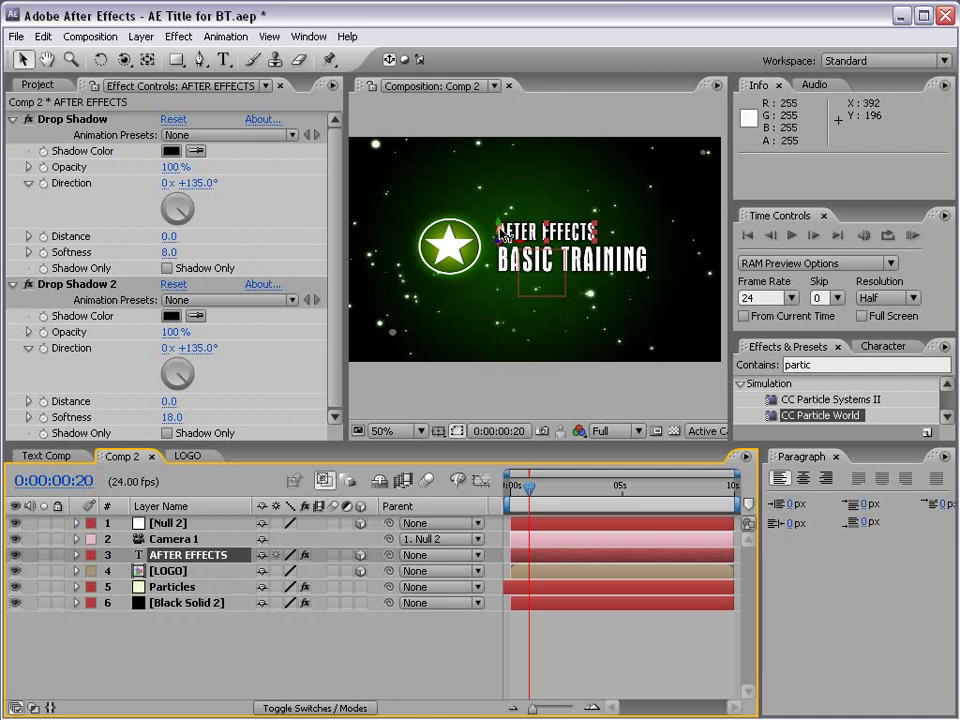
pyautogui.moveTo(505, 235); pyautogui.dragTo(505, 194)
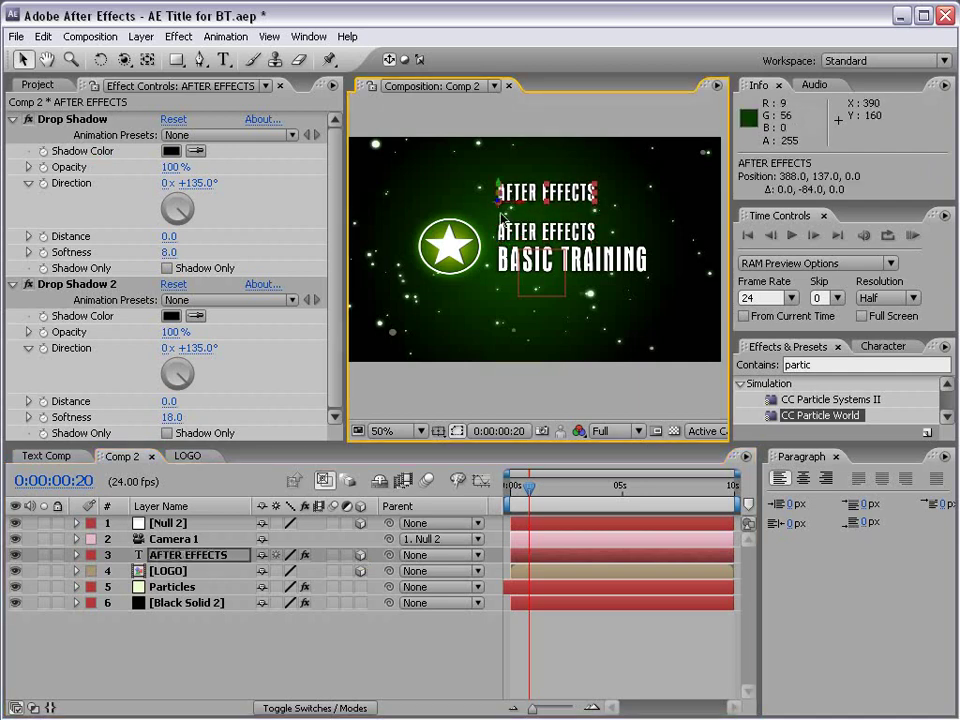
pyautogui.moveTo(195, 555); pyautogui.dragTo(153, 540)
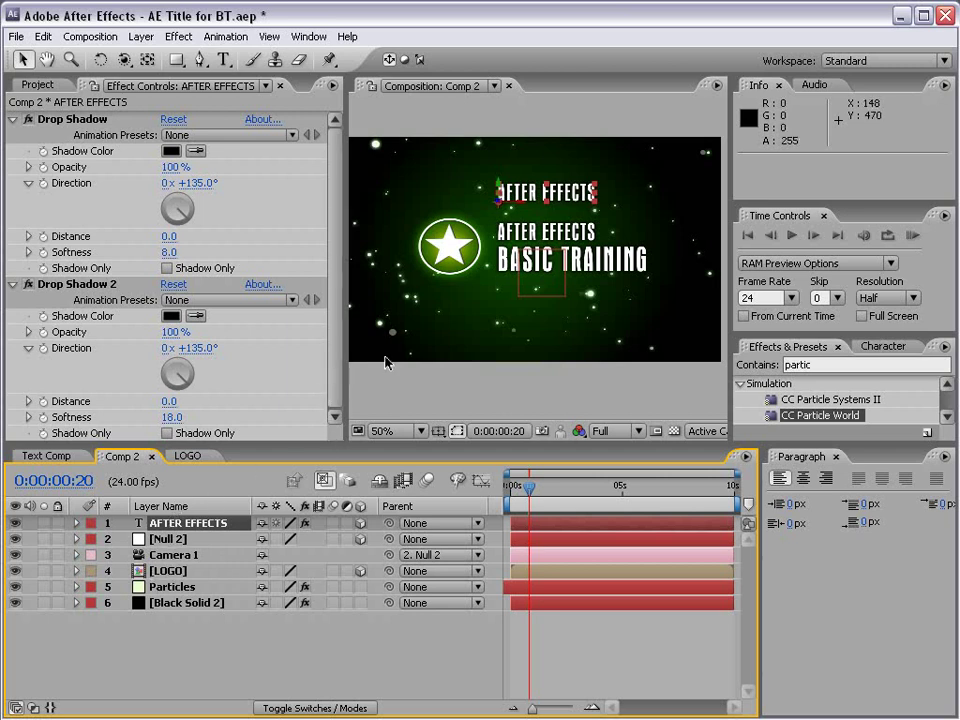
# - Push the upper AFTER EFFECTS title back in depth and raise it above the main title
pyautogui.scroll(2, 498, 207)
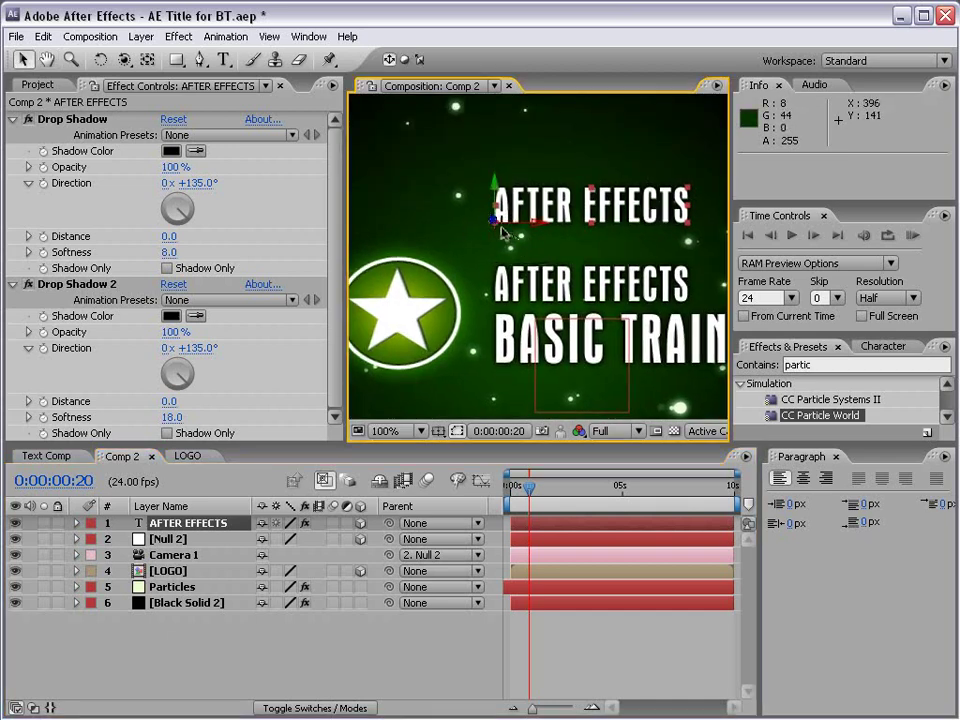
pyautogui.moveTo(494, 222)
pyautogui.mouseDown()
pyautogui.moveTo(614, 530)
pyautogui.moveTo(612, 519)
pyautogui.mouseUp()
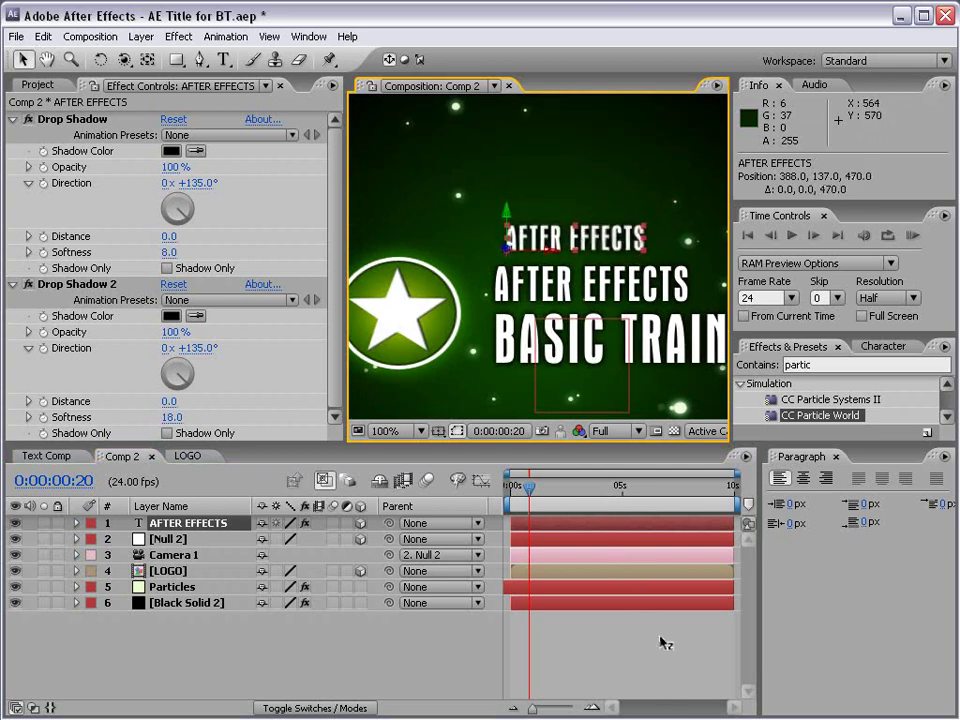
pyautogui.moveTo(609, 519)
pyautogui.mouseDown()
pyautogui.moveTo(512, 249)
pyautogui.moveTo(530, 458)
pyautogui.moveTo(529, 418)
pyautogui.mouseUp()
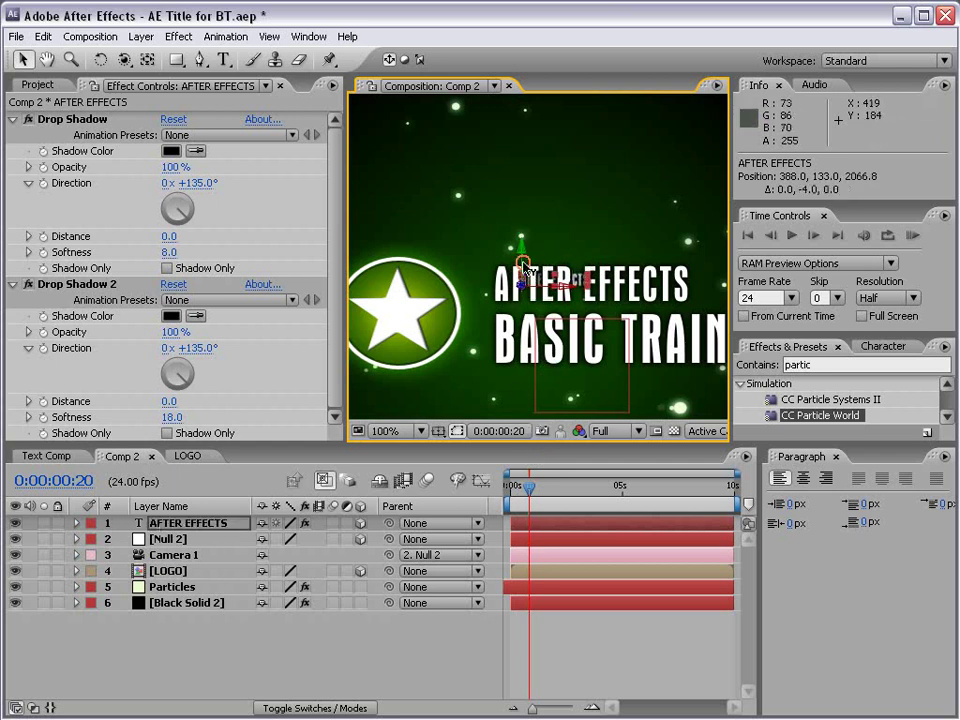
pyautogui.moveTo(521, 246); pyautogui.dragTo(525, 208)
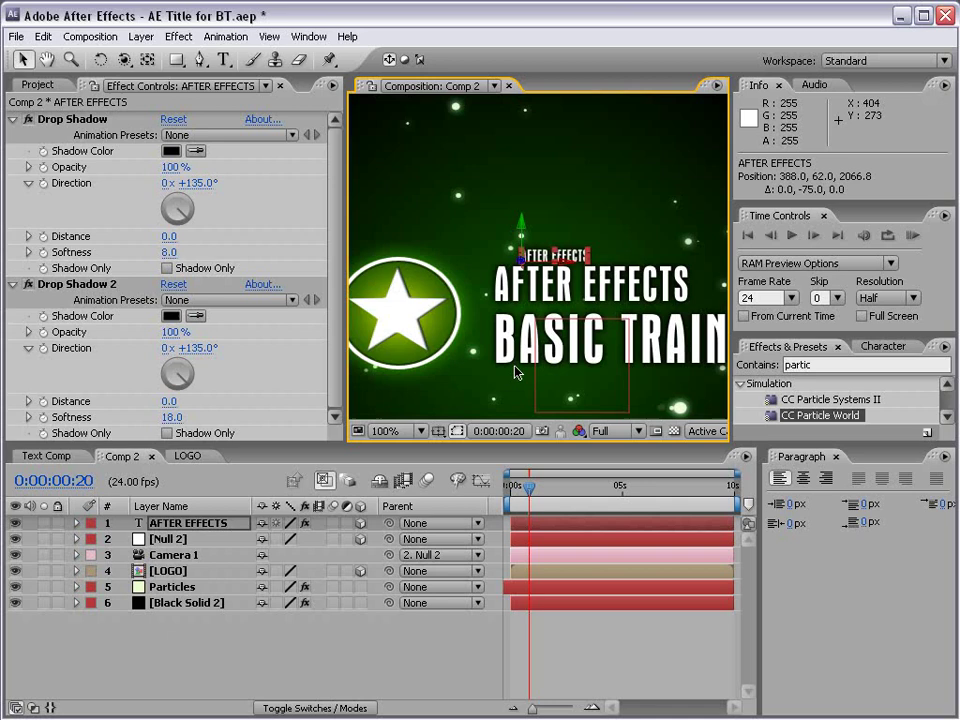
# - Zoom back out and scrub the preview to about two seconds to check the placement
pyautogui.press(',')
pyautogui.click(606, 621)
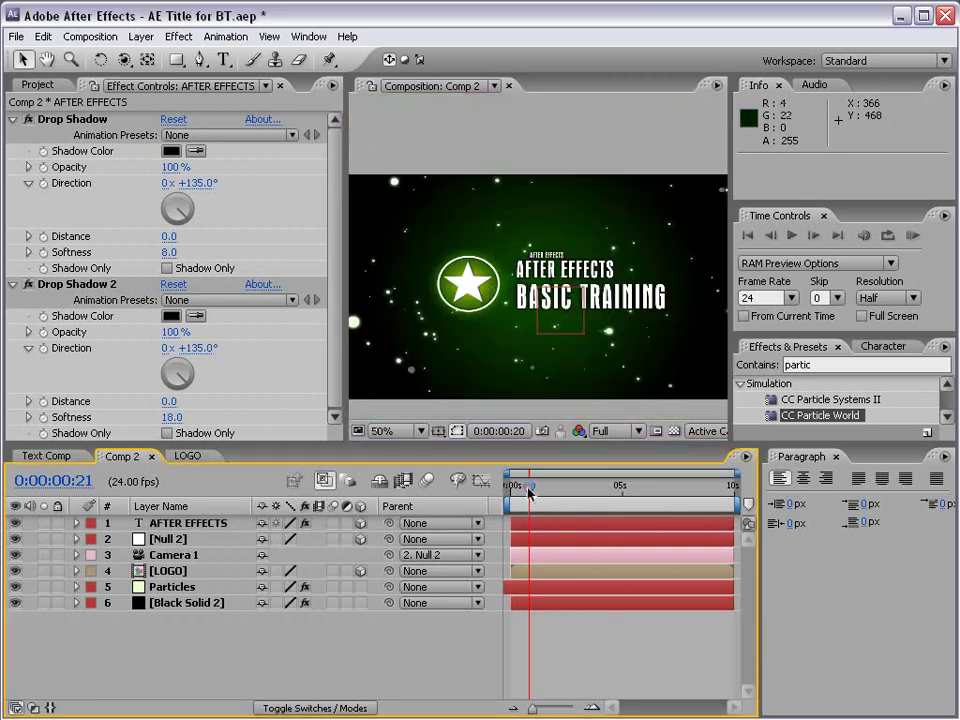
pyautogui.moveTo(528, 491); pyautogui.dragTo(577, 488)
# - Move the AFTER EFFECTS title down in the frame and turn on the Title/Action Safe guides
pyautogui.click(552, 230)
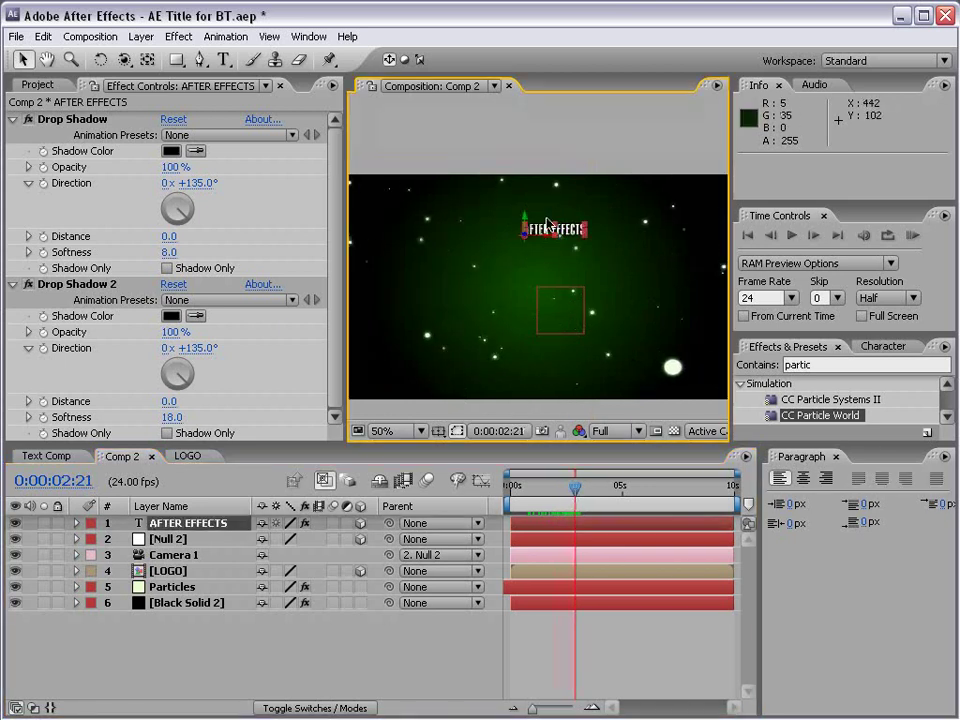
pyautogui.moveTo(525, 226); pyautogui.dragTo(527, 328)
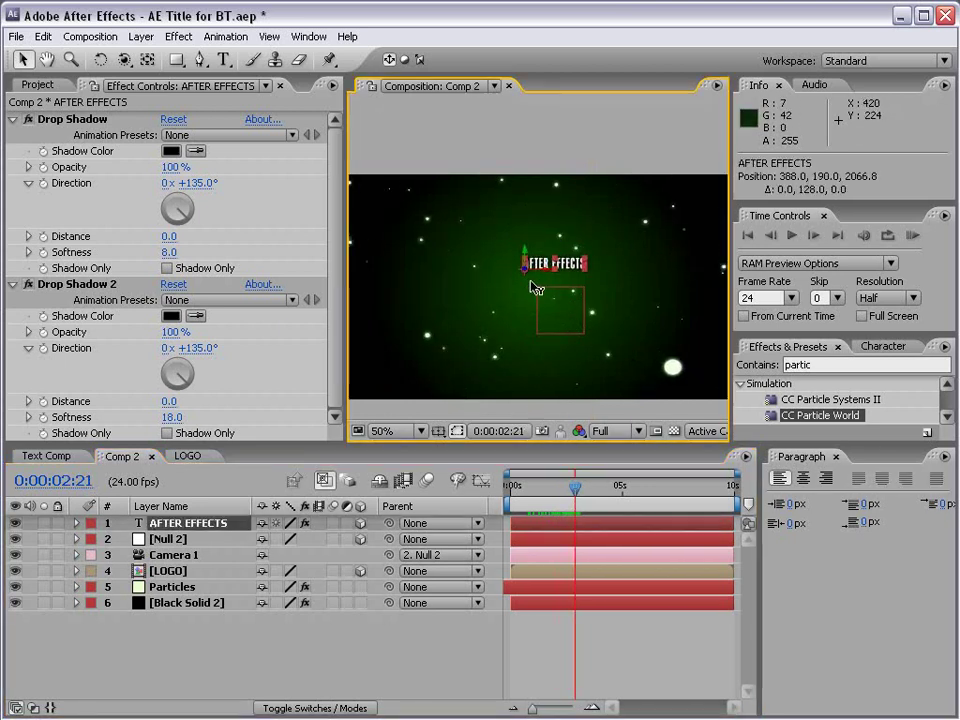
pyautogui.click(439, 431)
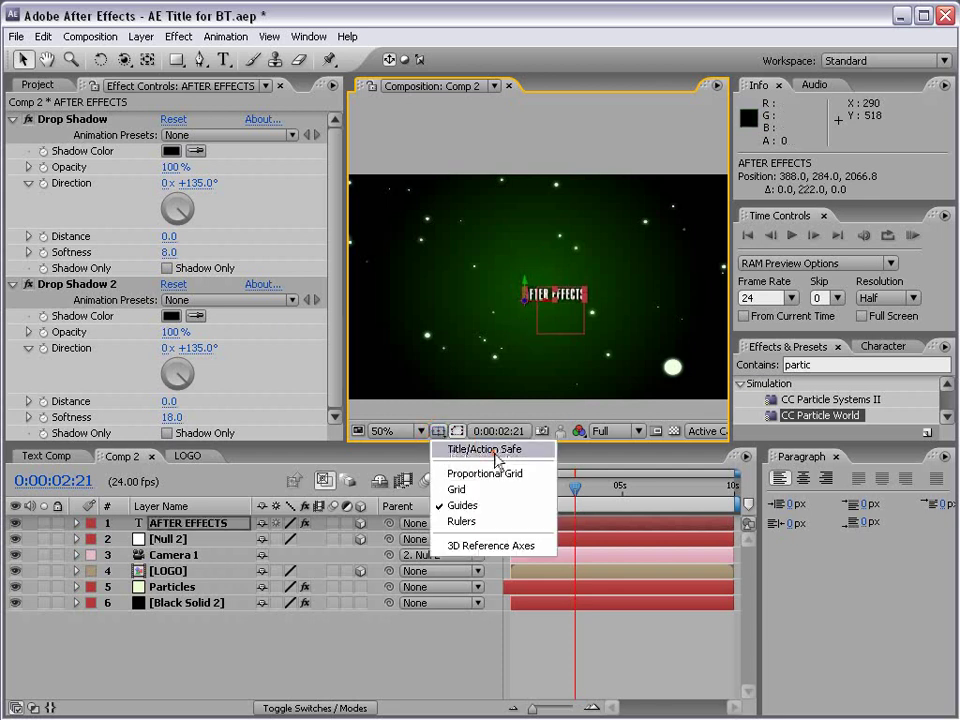
pyautogui.click(491, 451)
# - Bring the title forward and centre it at 343.3, 256.2, 1166.8, then hide the safe guides
pyautogui.moveTo(527, 305)
pyautogui.mouseDown()
pyautogui.moveTo(673, 369)
pyautogui.moveTo(585, 322)
pyautogui.mouseUp()
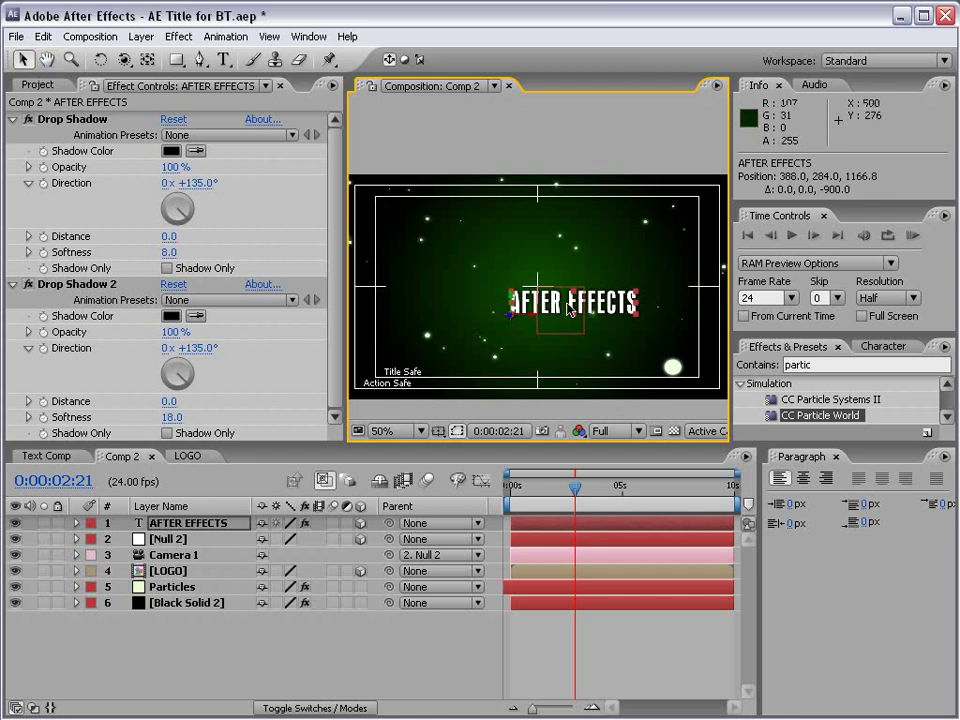
pyautogui.moveTo(572, 305); pyautogui.dragTo(543, 290)
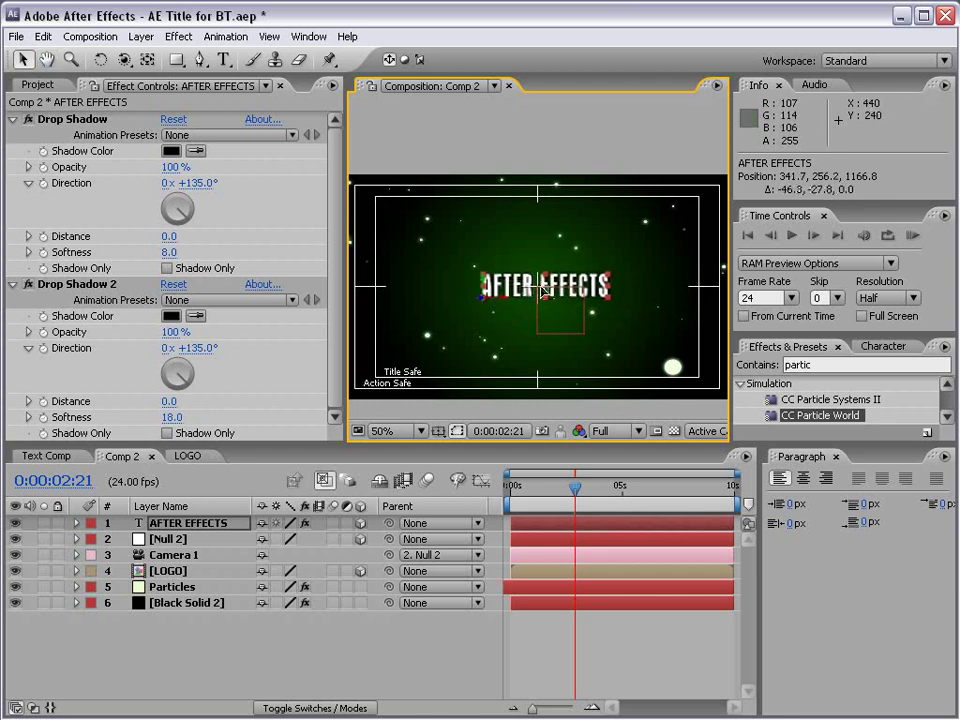
pyautogui.click(445, 431)
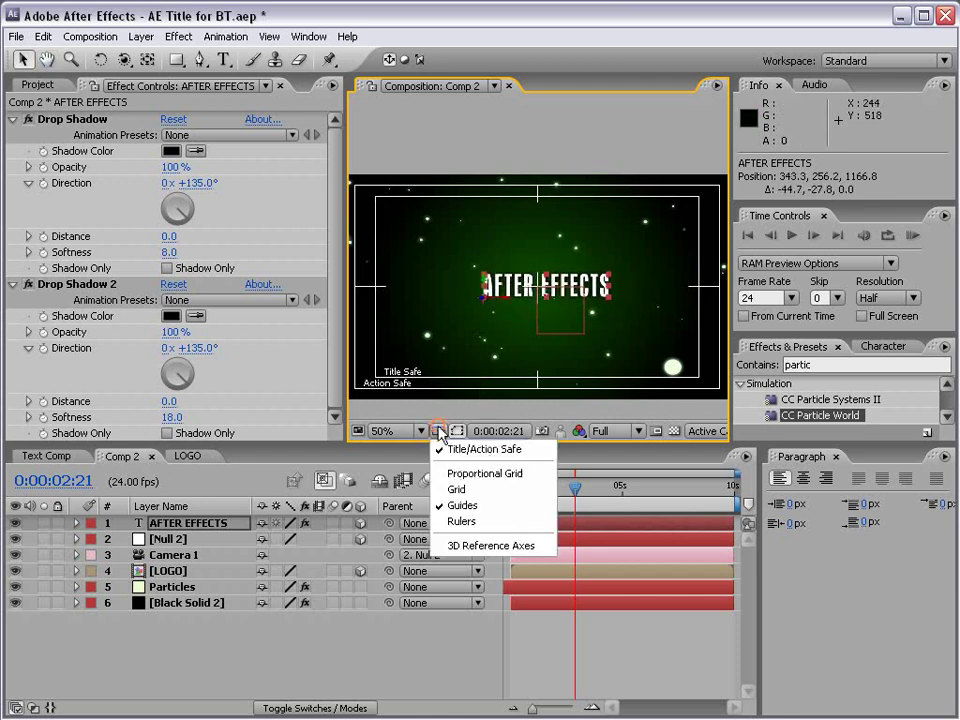
pyautogui.click(470, 390)
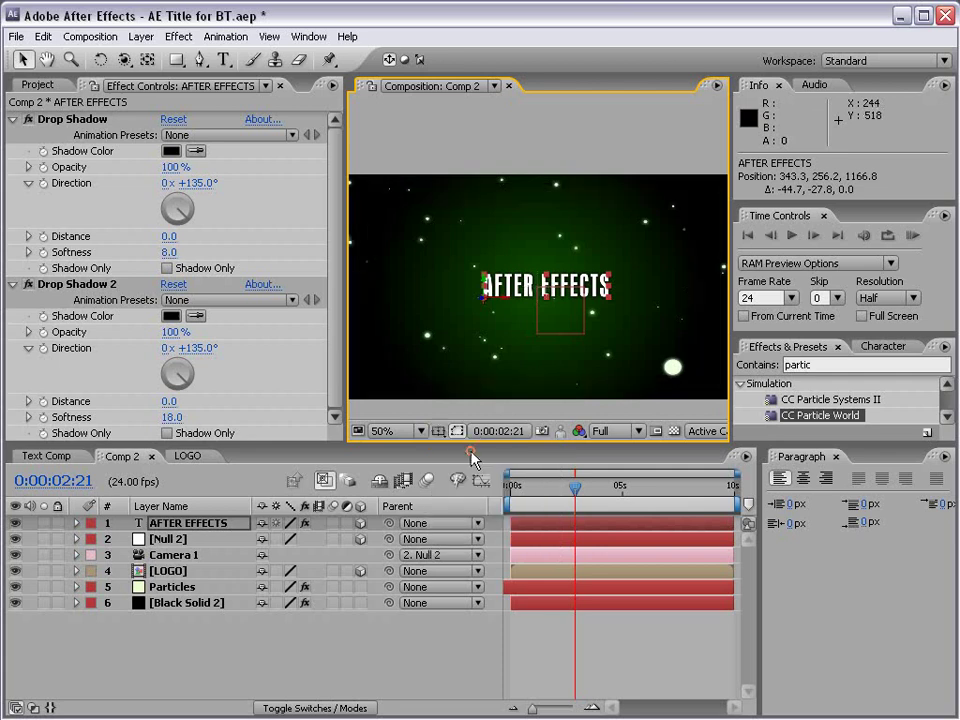
pyautogui.click(621, 660)
# - Scrub the timeline to preview the title animation up to two seconds
pyautogui.moveTo(575, 488); pyautogui.dragTo(536, 490)
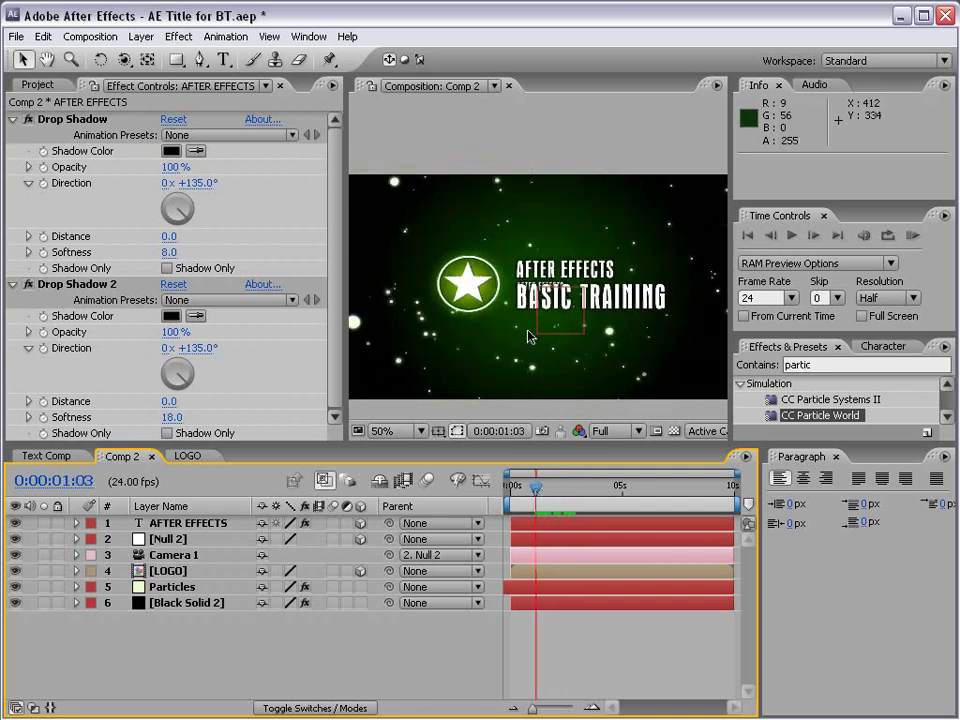
pyautogui.scroll(2, 528, 316)
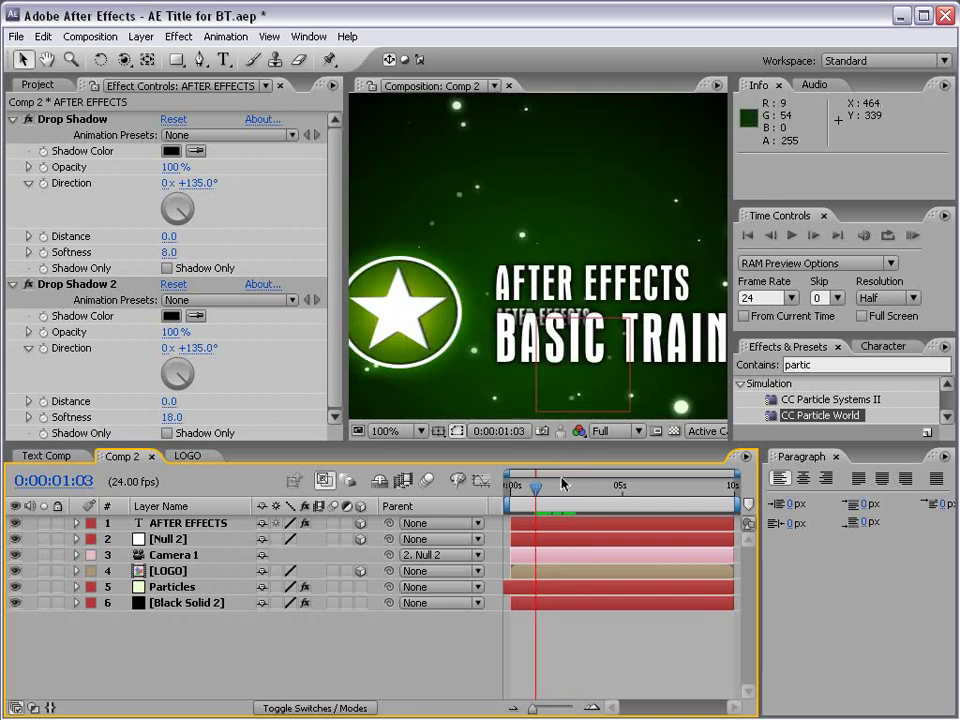
pyautogui.moveTo(536, 490); pyautogui.dragTo(559, 492)
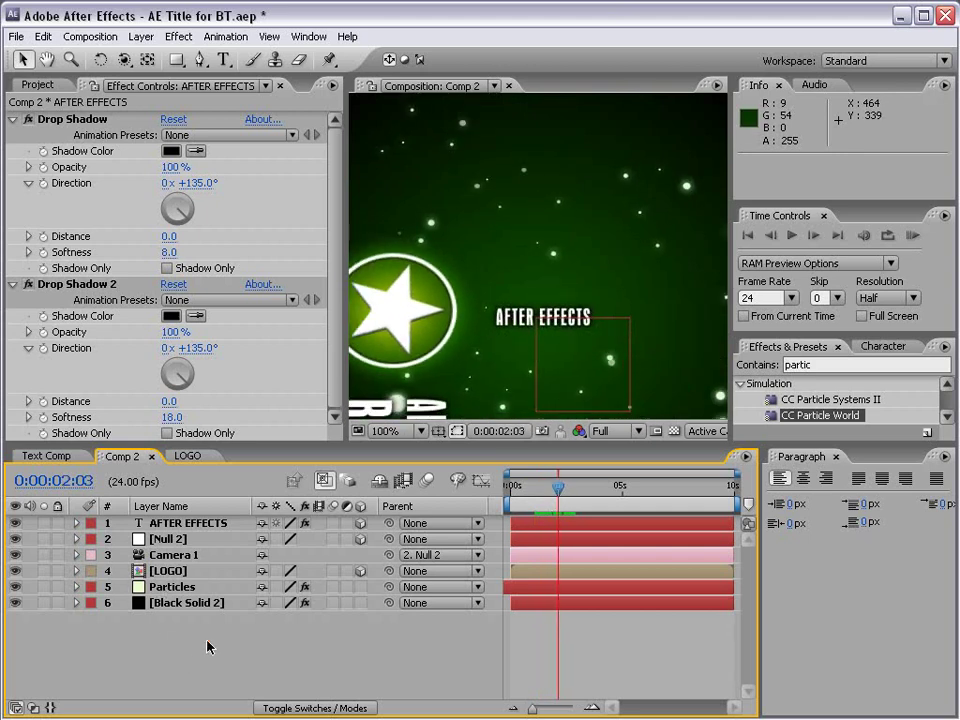
# - Show Null 2's Position keyframes, zoom the timeline in with =, and select the AFTER EFFECTS layer
pyautogui.click(170, 543)
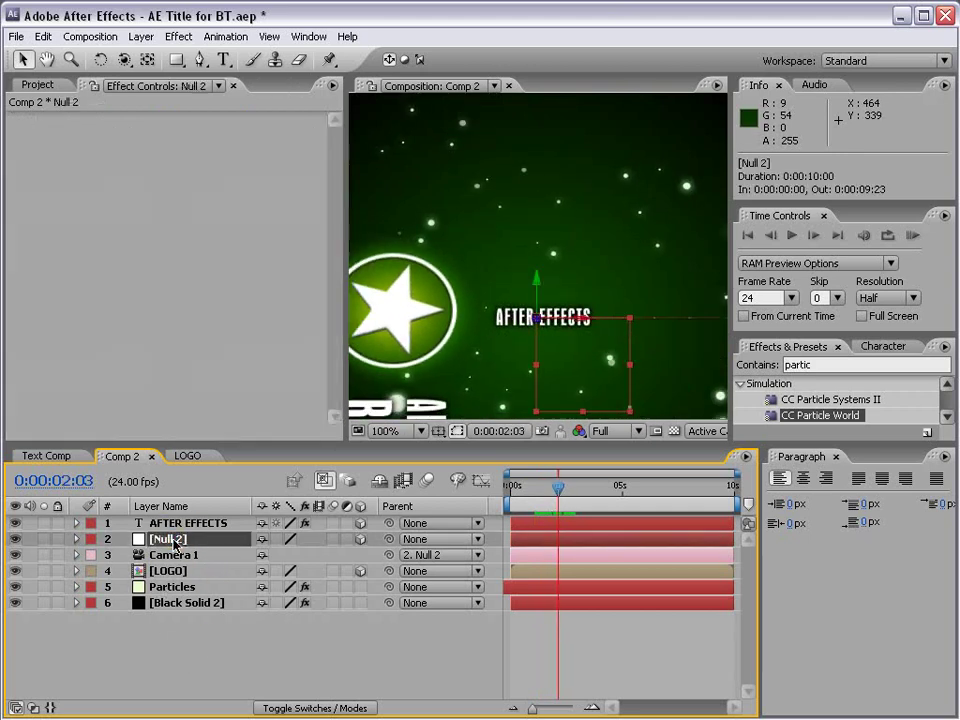
pyautogui.press('p')
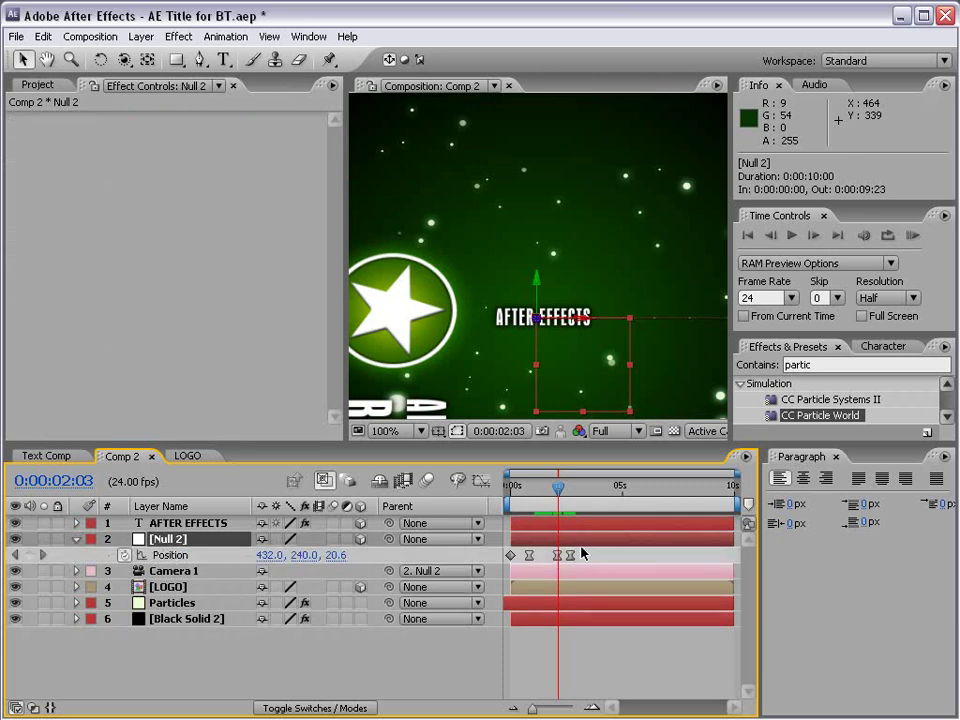
pyautogui.press('=')
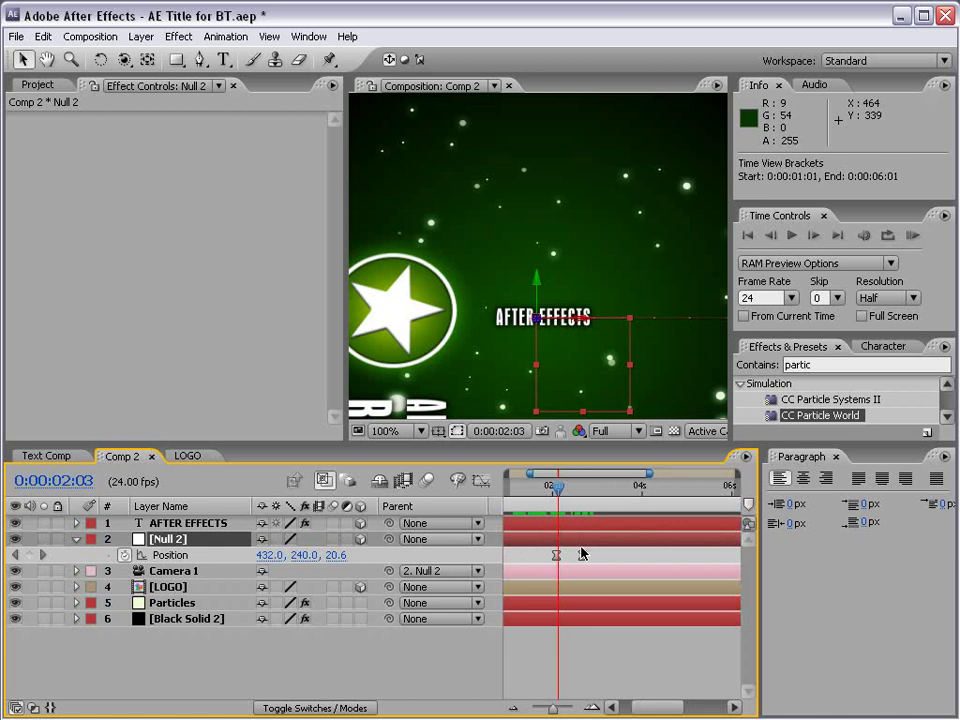
pyautogui.click(526, 638)
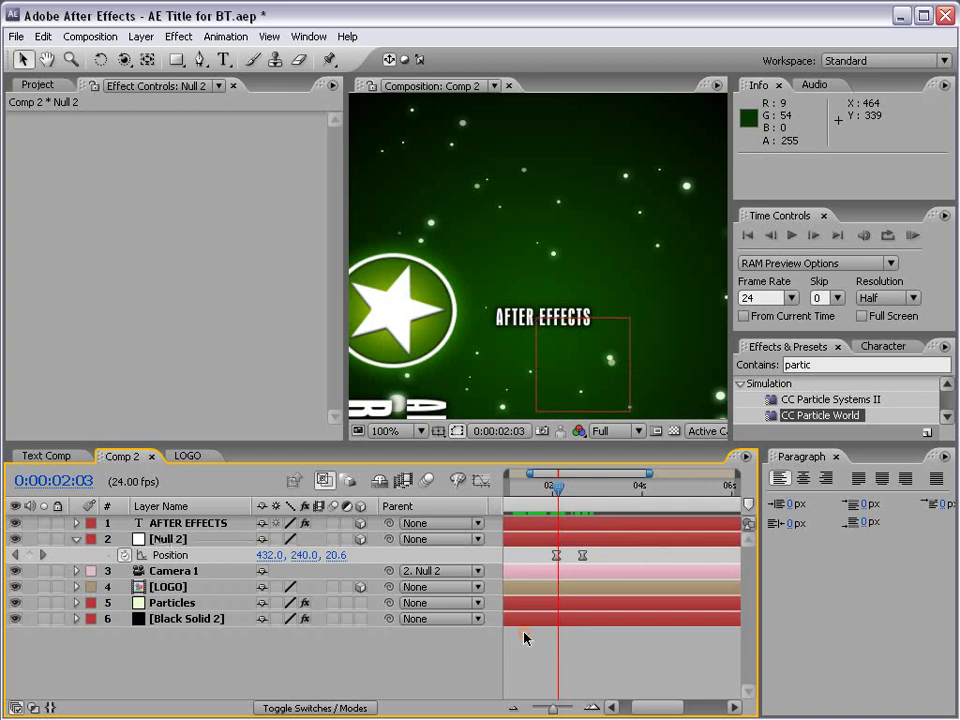
pyautogui.click(180, 524)
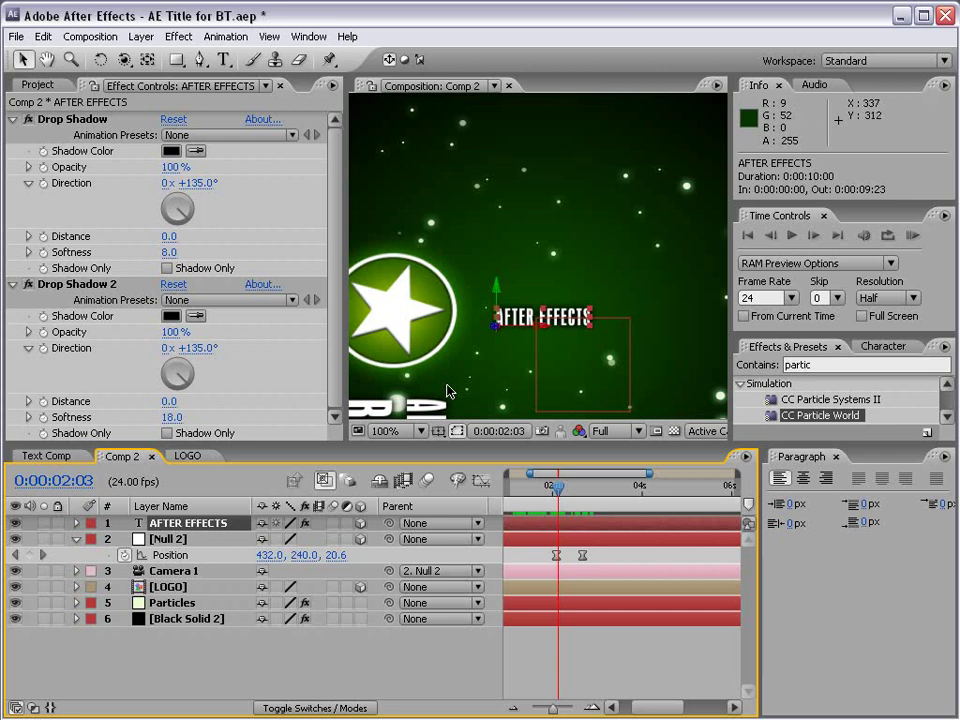
pyautogui.press('t')
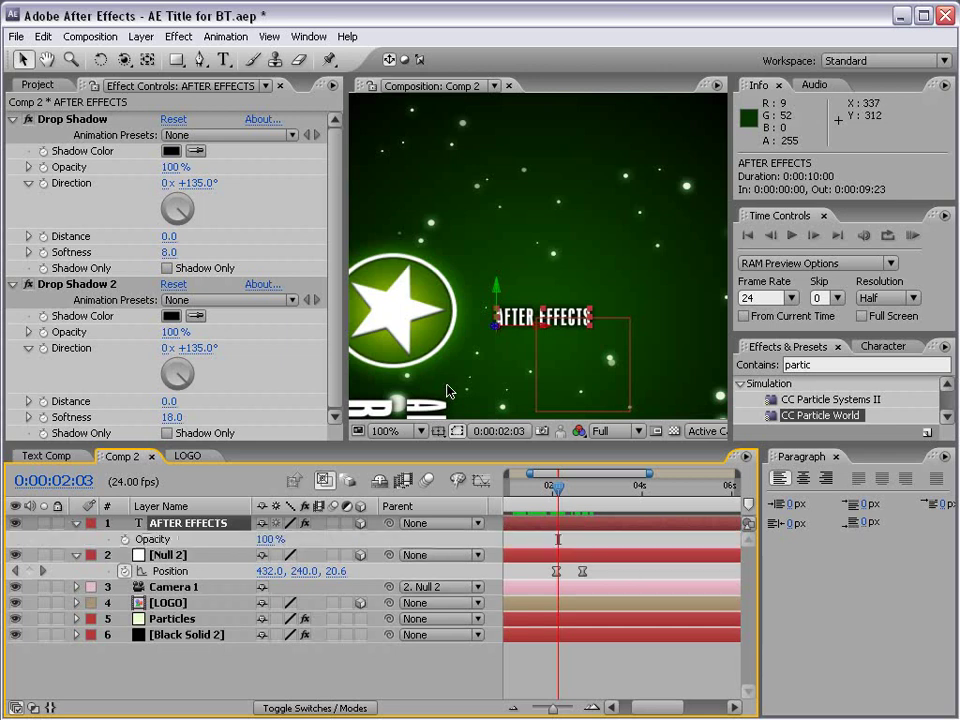
pyautogui.click(123, 539)
pyautogui.click(270, 539)
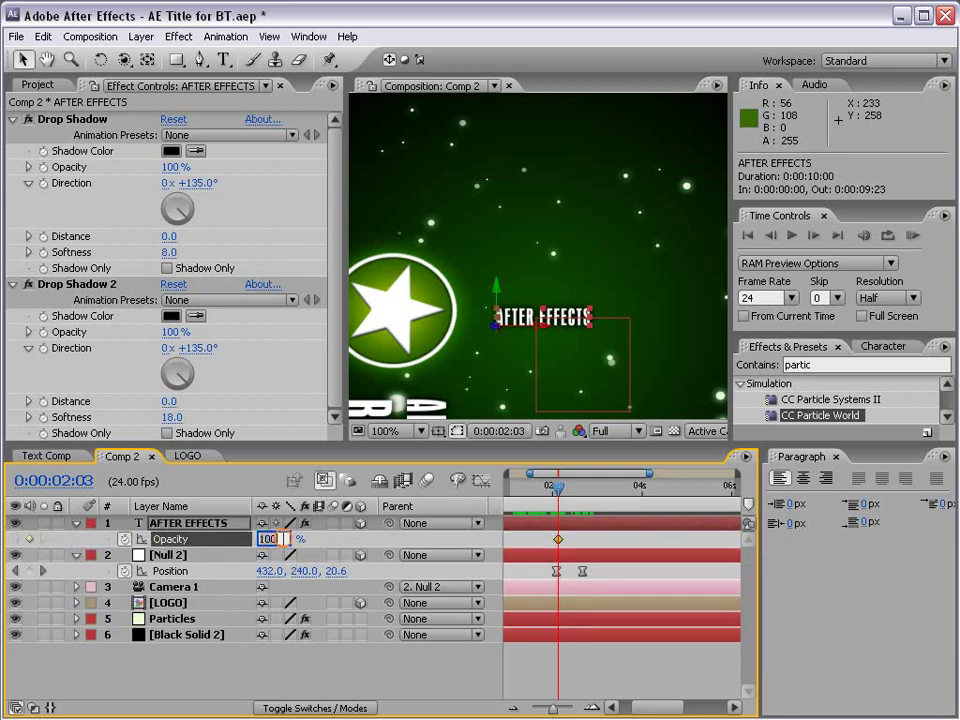
pyautogui.write('0')
pyautogui.press('Return')
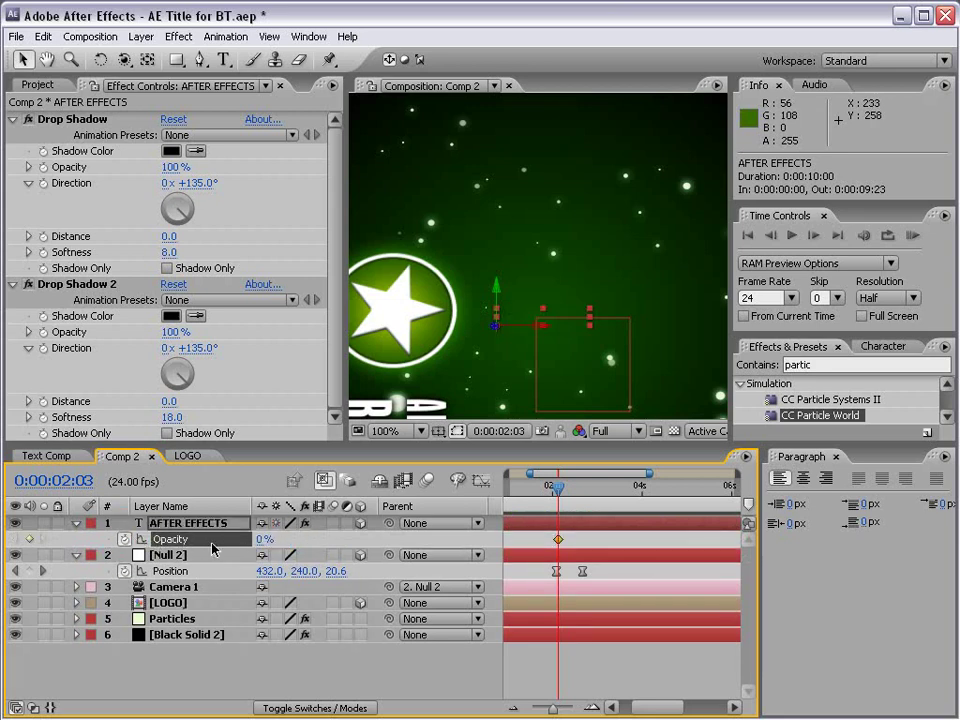
pyautogui.moveTo(560, 490); pyautogui.dragTo(583, 490)
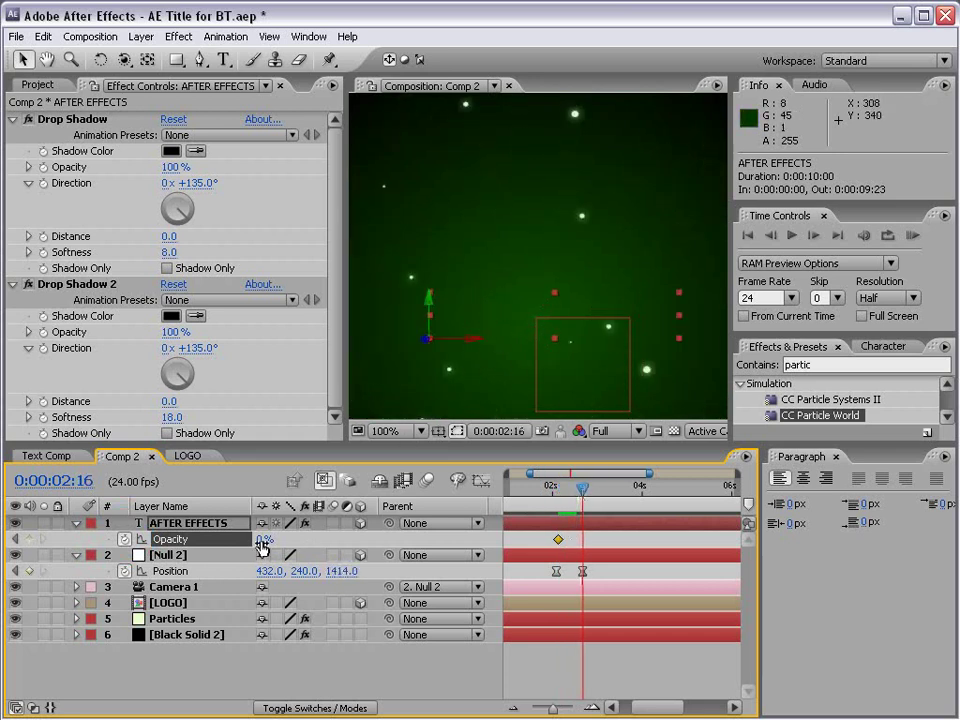
pyautogui.moveTo(262, 539); pyautogui.dragTo(531, 538)
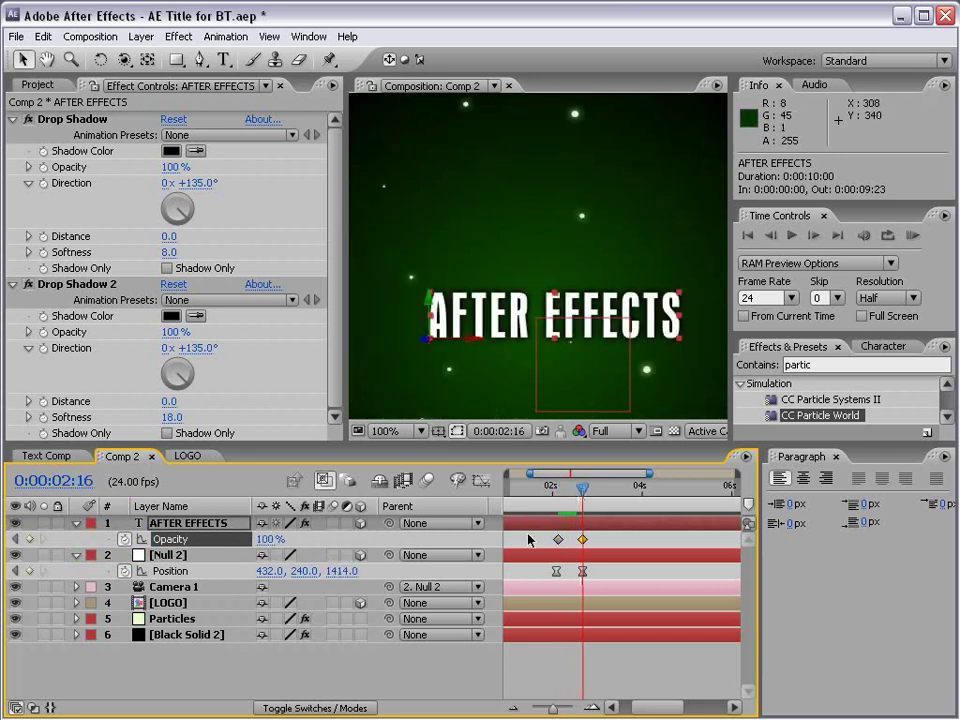
pyautogui.press(',')
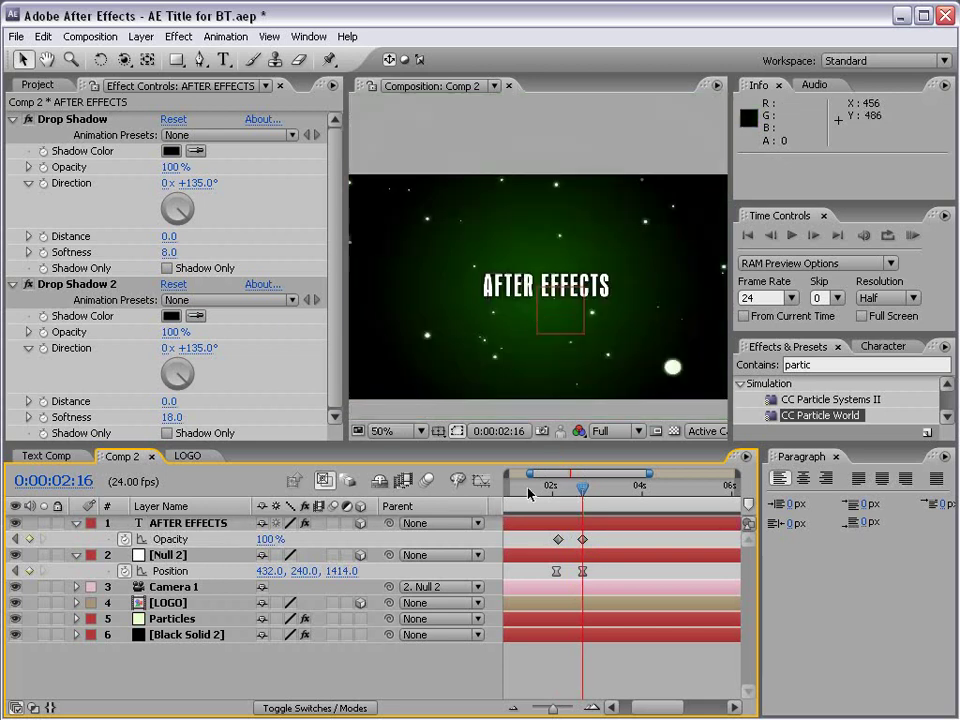
pyautogui.moveTo(528, 494); pyautogui.dragTo(513, 497)
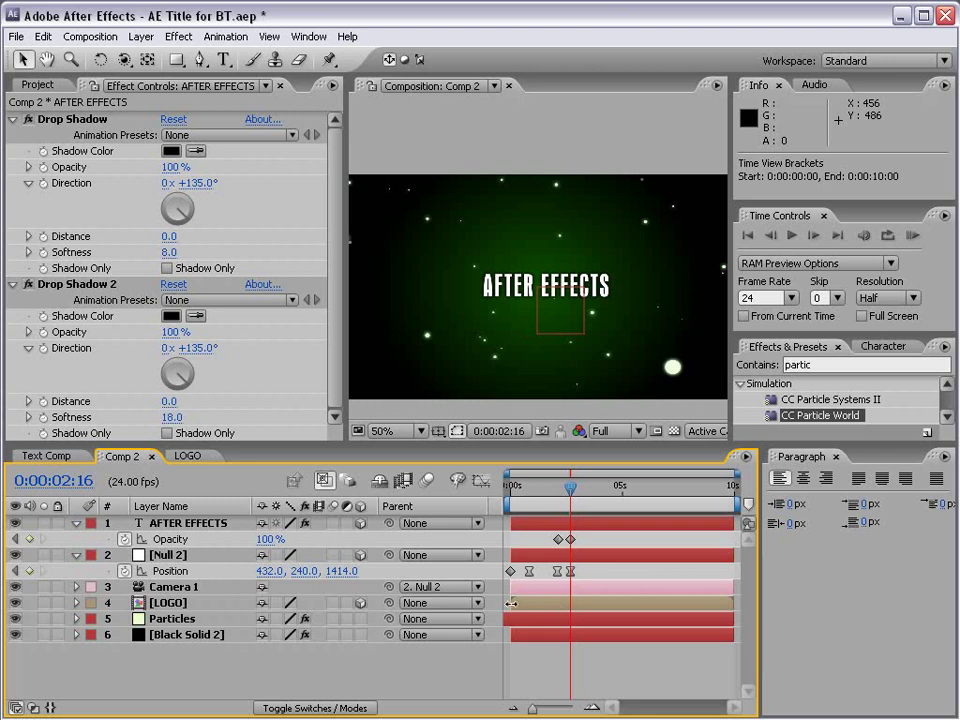
pyautogui.moveTo(511, 603)
pyautogui.mouseDown()
pyautogui.moveTo(549, 605)
pyautogui.moveTo(494, 605)
pyautogui.mouseUp()
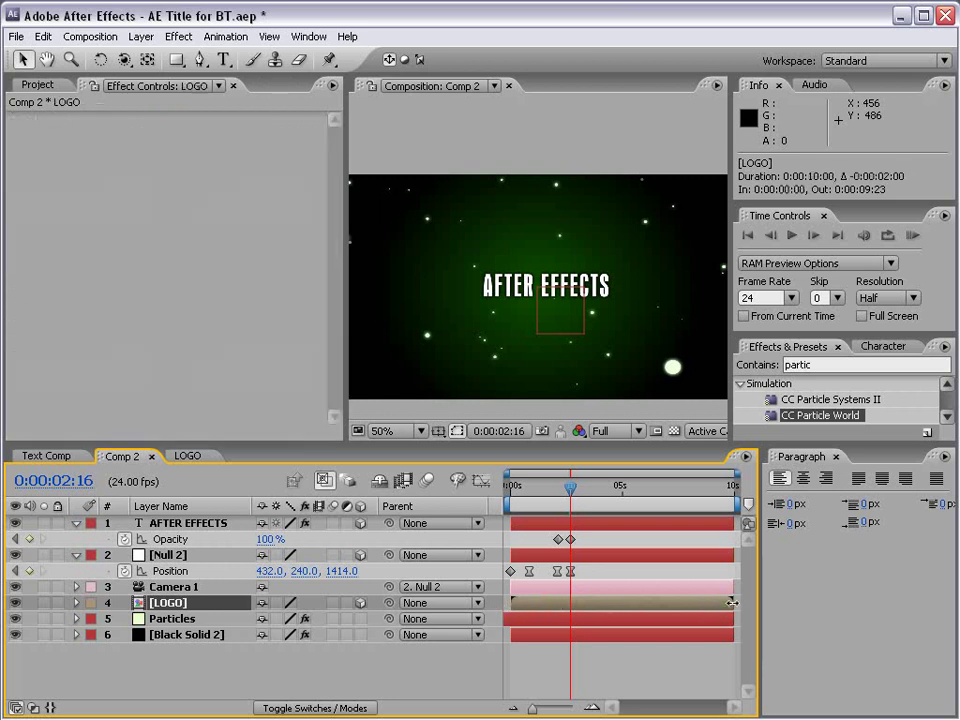
pyautogui.moveTo(732, 603); pyautogui.dragTo(671, 603)
pyautogui.moveTo(509, 603); pyautogui.dragTo(537, 603)
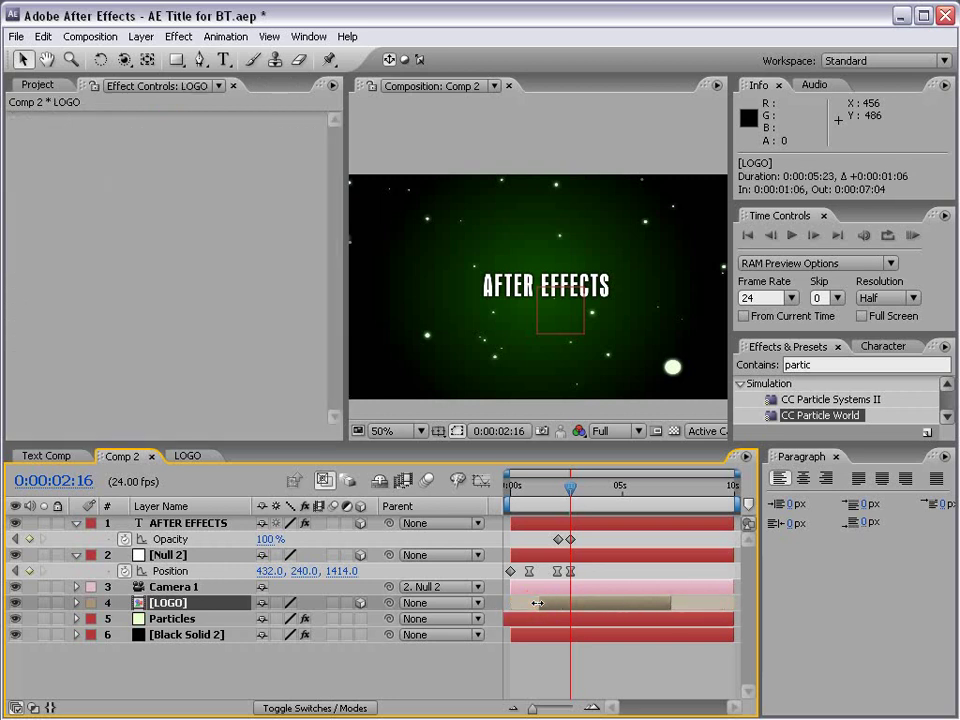
pyautogui.hotkey('ctrl', 'z')
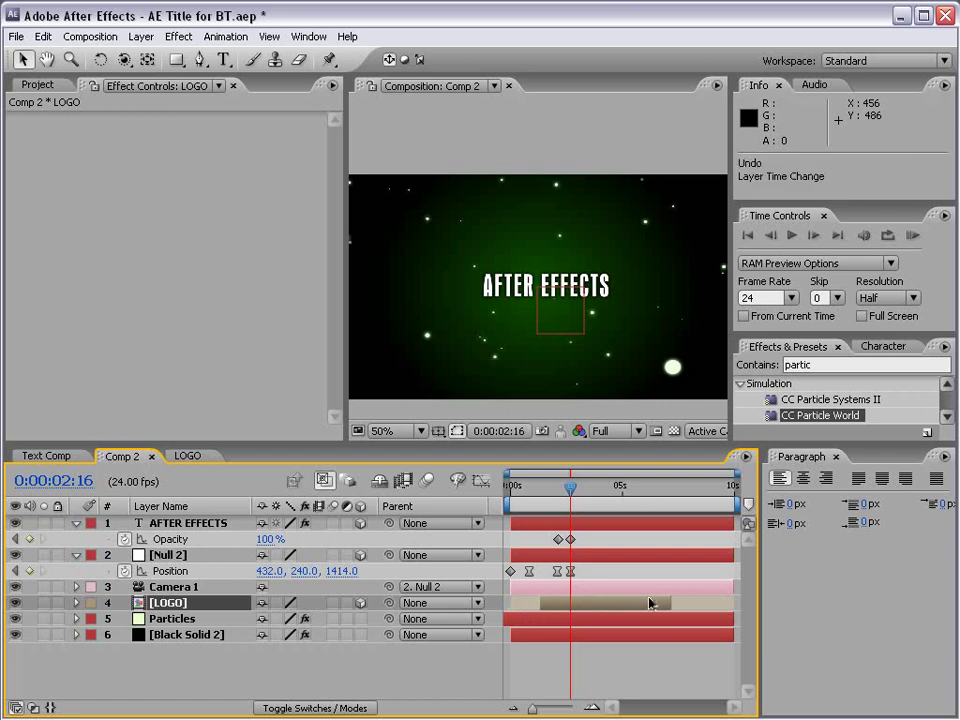
pyautogui.hotkey('ctrl', 'z')
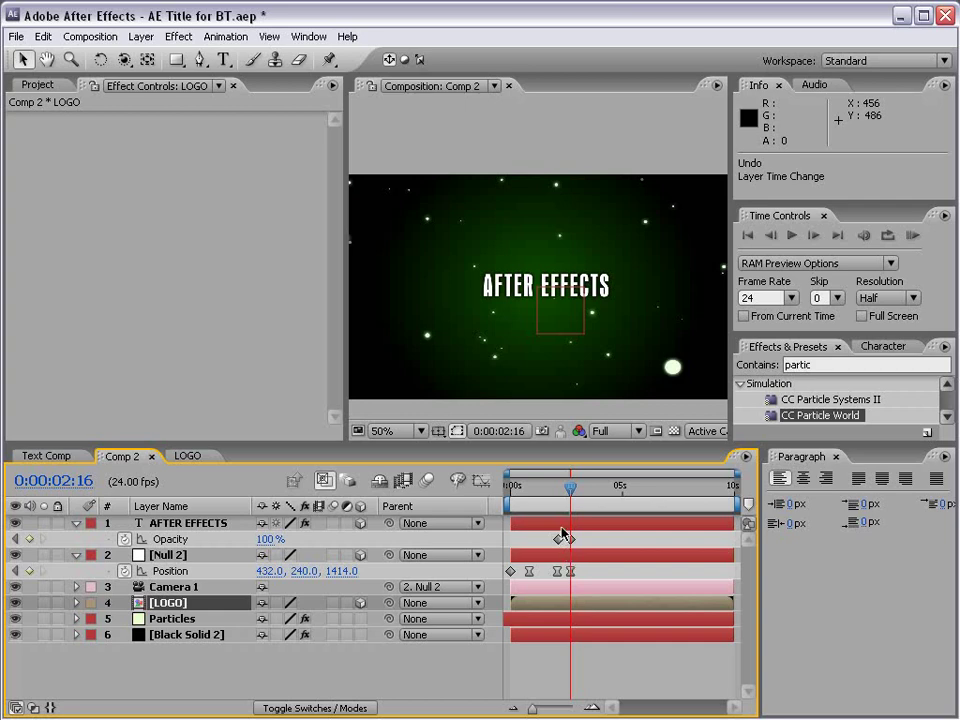
# - Run a RAM Preview of the title animation from an earlier frame, then select the Particles layer
pyautogui.click(563, 522)
pyautogui.moveTo(569, 489); pyautogui.dragTo(506, 492)
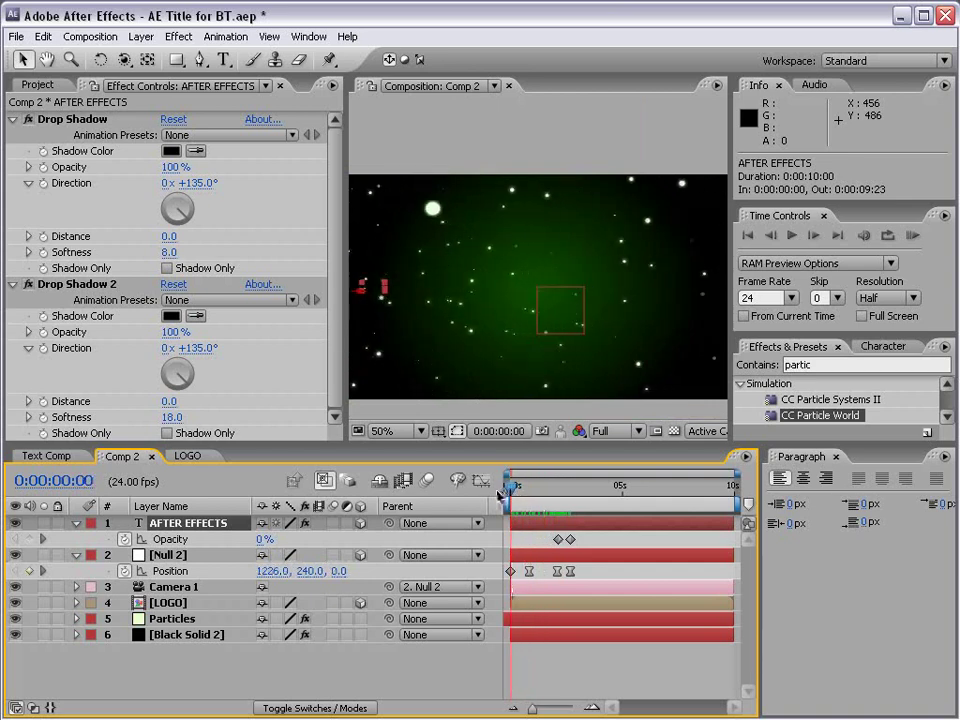
pyautogui.click(912, 237)
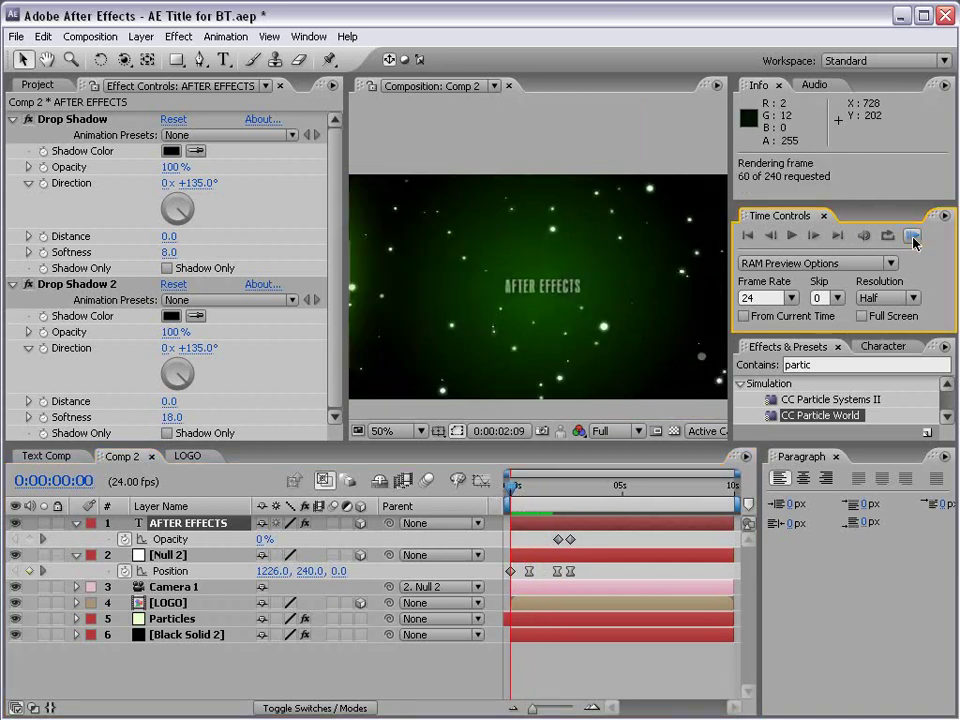
pyautogui.click(618, 681)
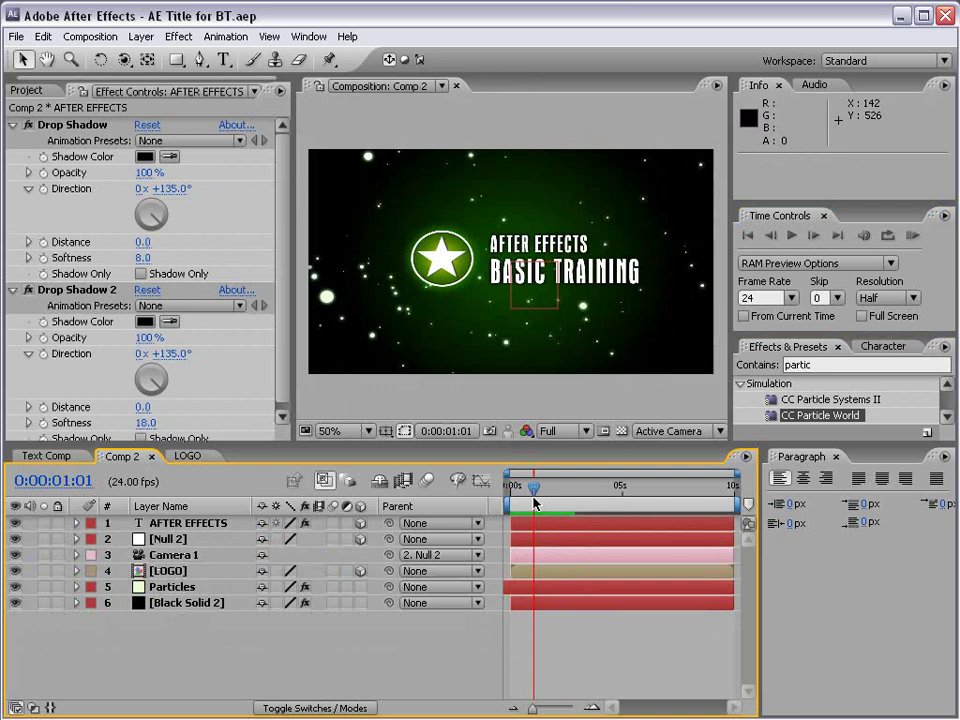
pyautogui.click(172, 587)
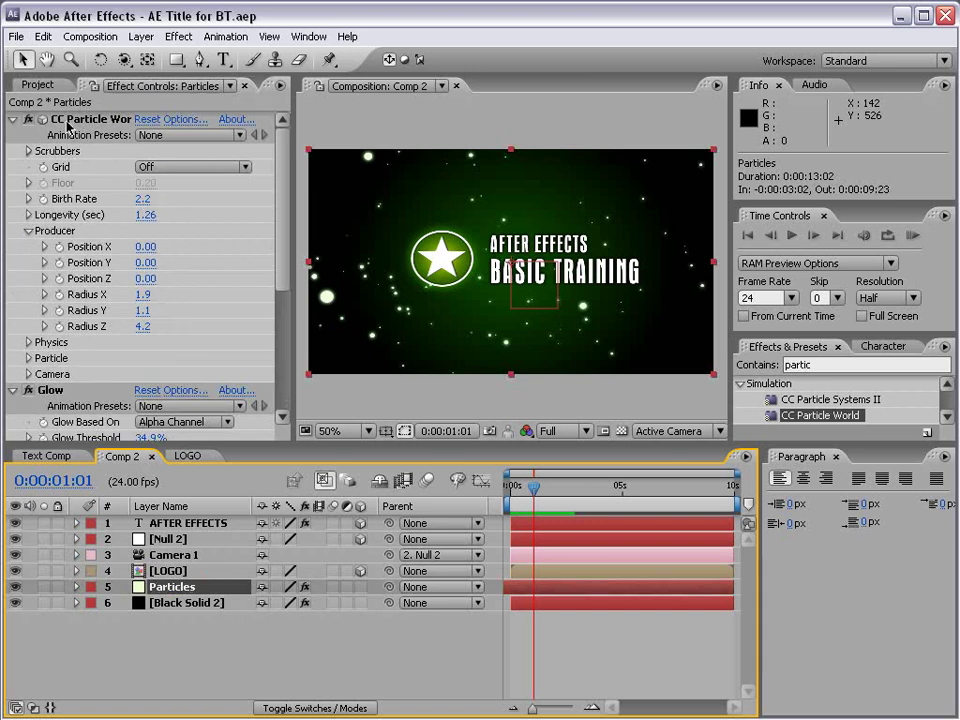
# - Add a new adjustment layer with Hue/Saturation and drag Master Saturation to -100
pyautogui.click(568, 649)
pyautogui.click(140, 36)
pyautogui.moveTo(200, 56)
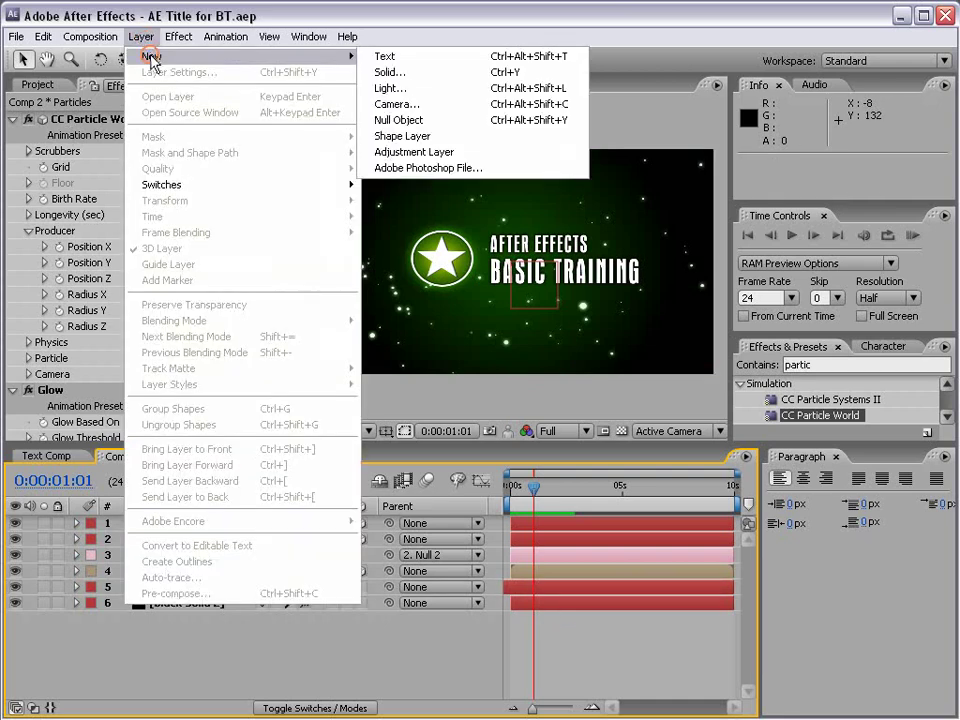
pyautogui.click(425, 153)
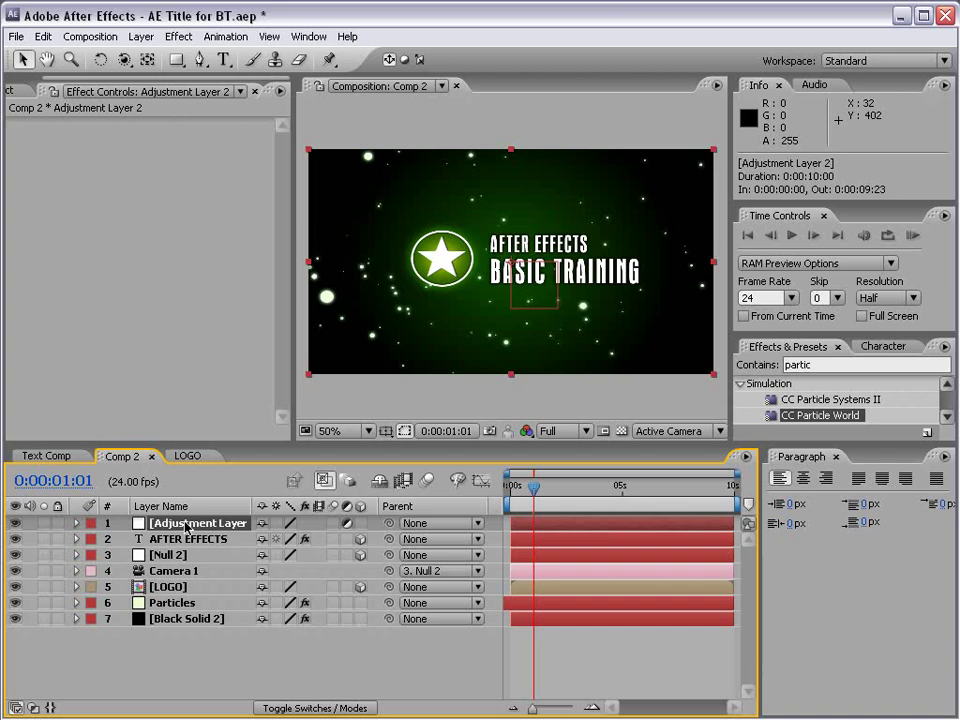
pyautogui.click(182, 36)
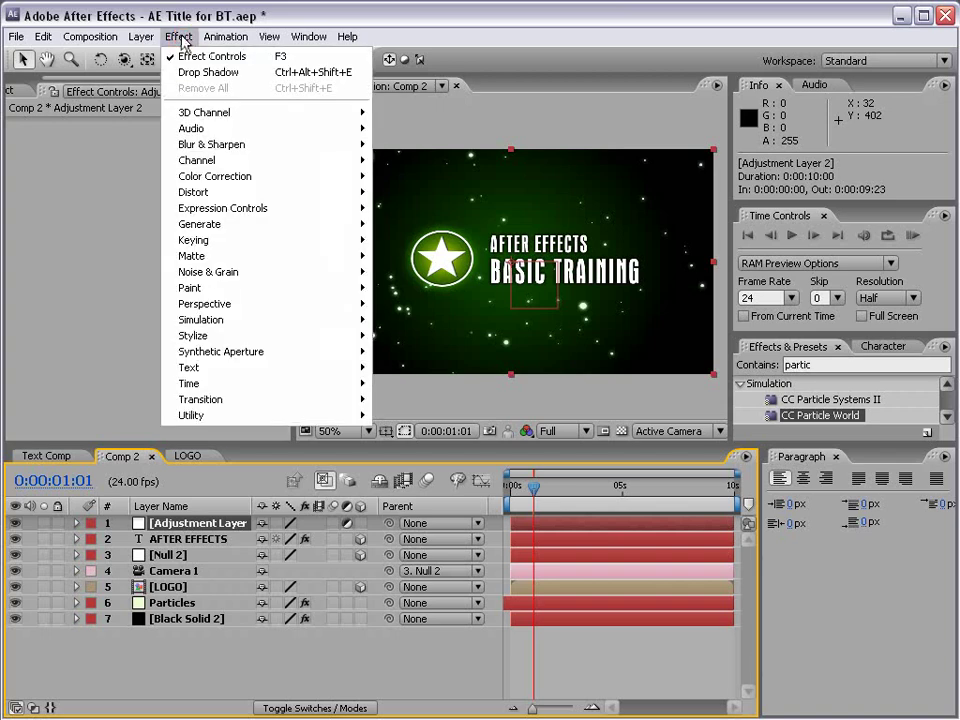
pyautogui.moveTo(215, 176)
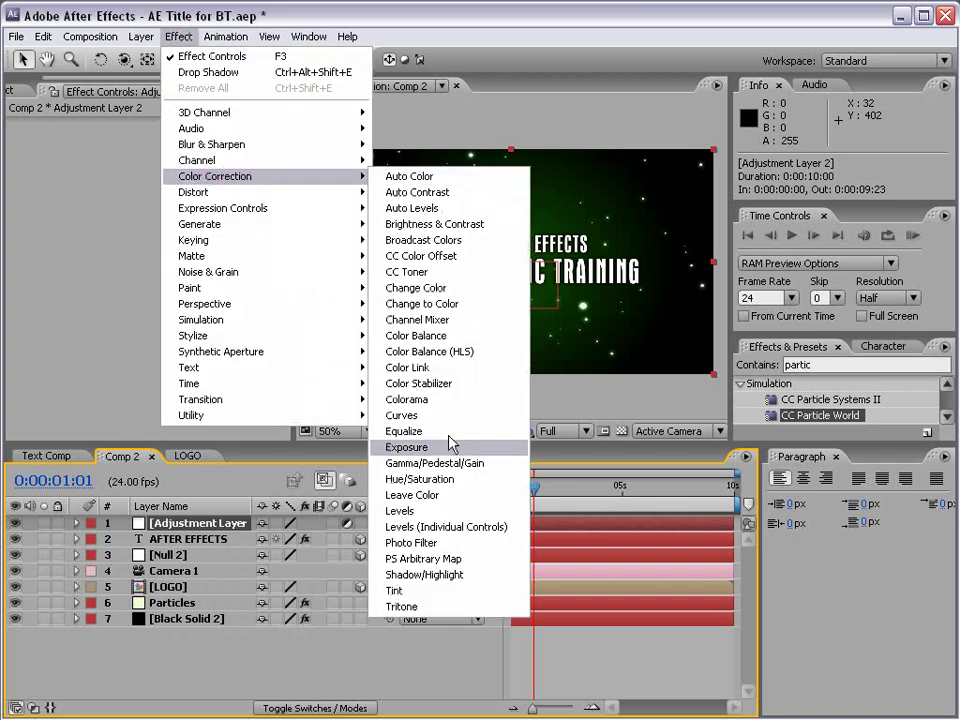
pyautogui.click(411, 482)
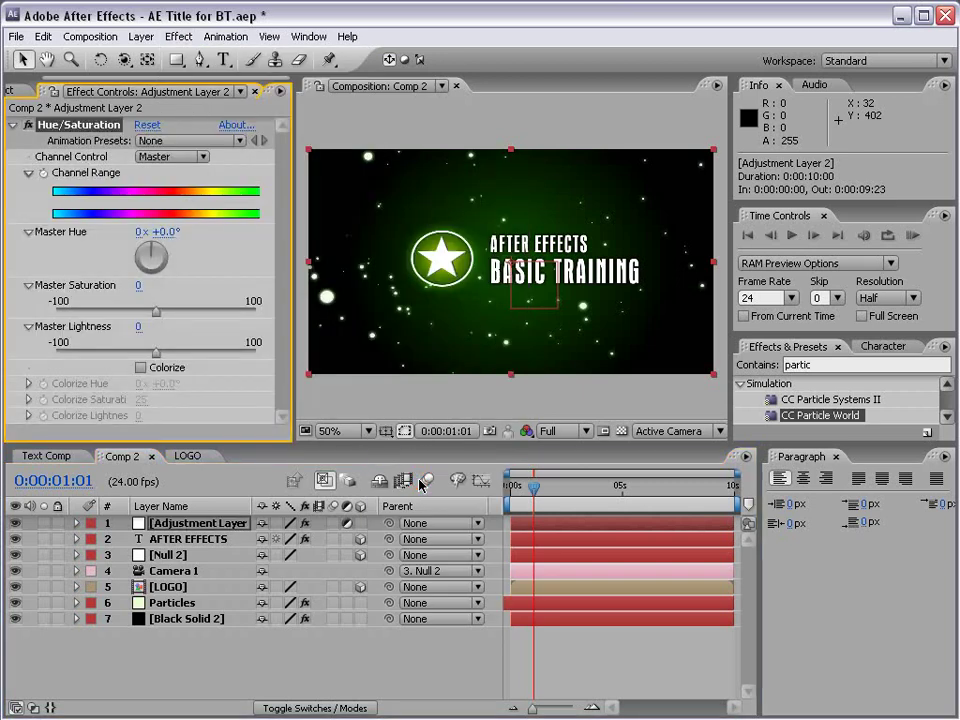
pyautogui.moveTo(155, 313)
pyautogui.mouseDown()
pyautogui.moveTo(43, 316)
pyautogui.moveTo(267, 317)
pyautogui.mouseUp()
# - Undo a trial lightness change and delete the Hue/Saturation effect from the adjustment layer
pyautogui.moveTo(158, 356)
pyautogui.mouseDown()
pyautogui.moveTo(188, 358)
pyautogui.moveTo(172, 358)
pyautogui.mouseUp()
pyautogui.hotkey('ctrl', 'z')
pyautogui.press('Delete')
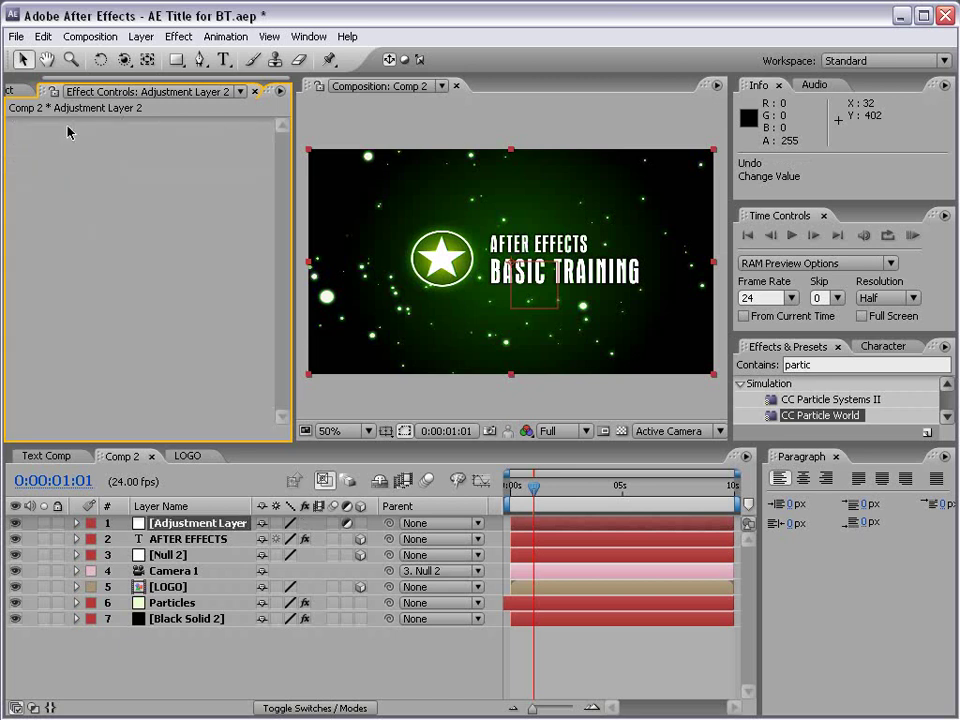
# - Search Effects & Presets for 'force' and apply CC Force Motion Blur to the adjustment layer
pyautogui.moveTo(790, 339); pyautogui.dragTo(772, 278)
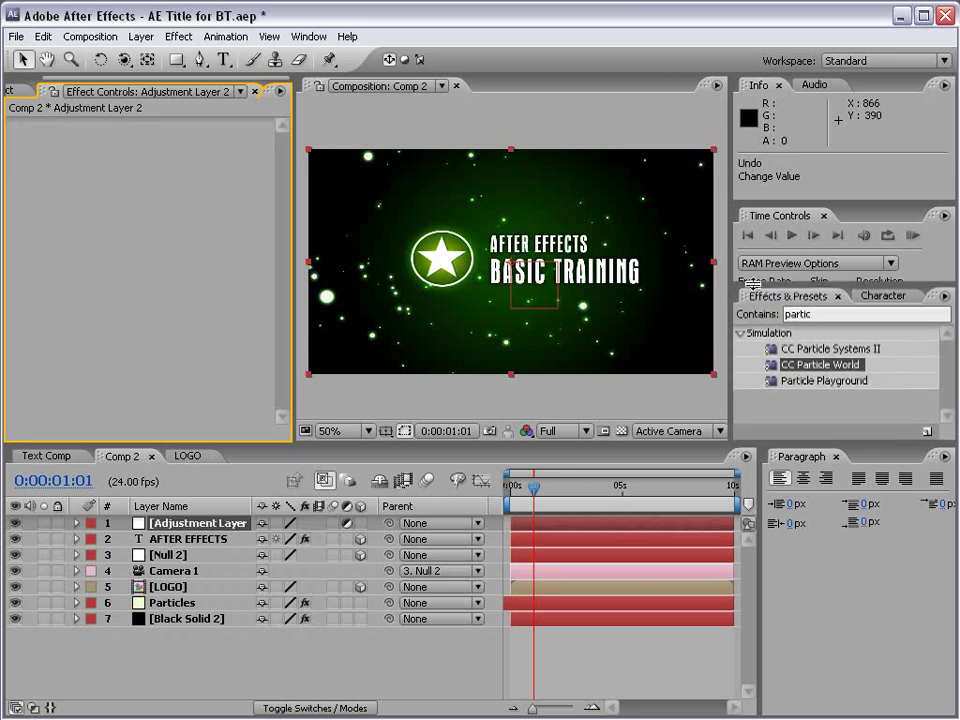
pyautogui.click(842, 303)
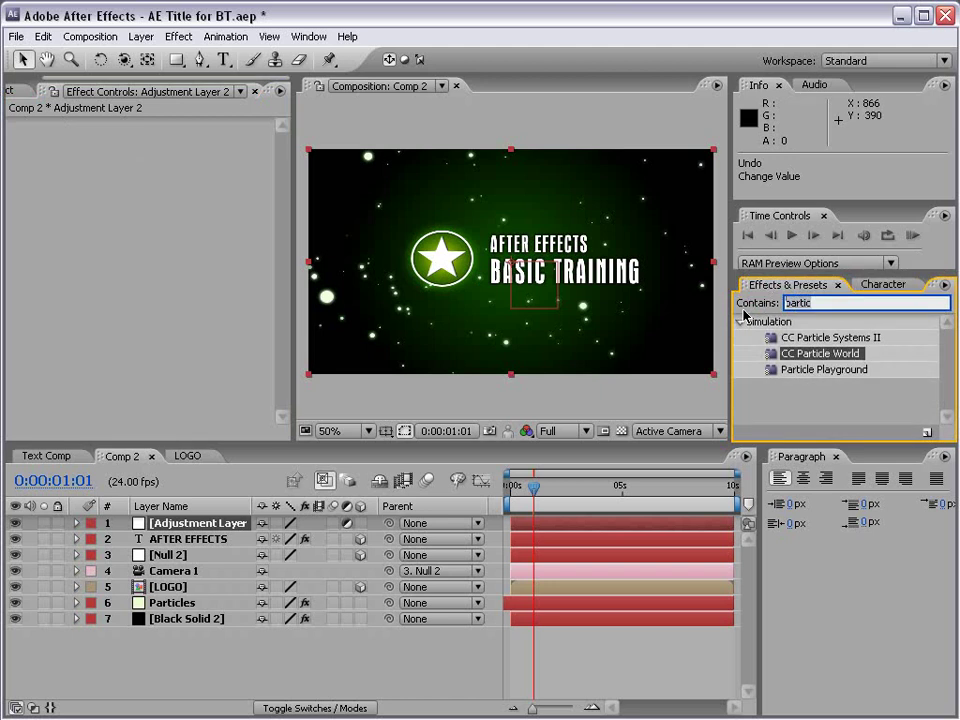
pyautogui.write('force')
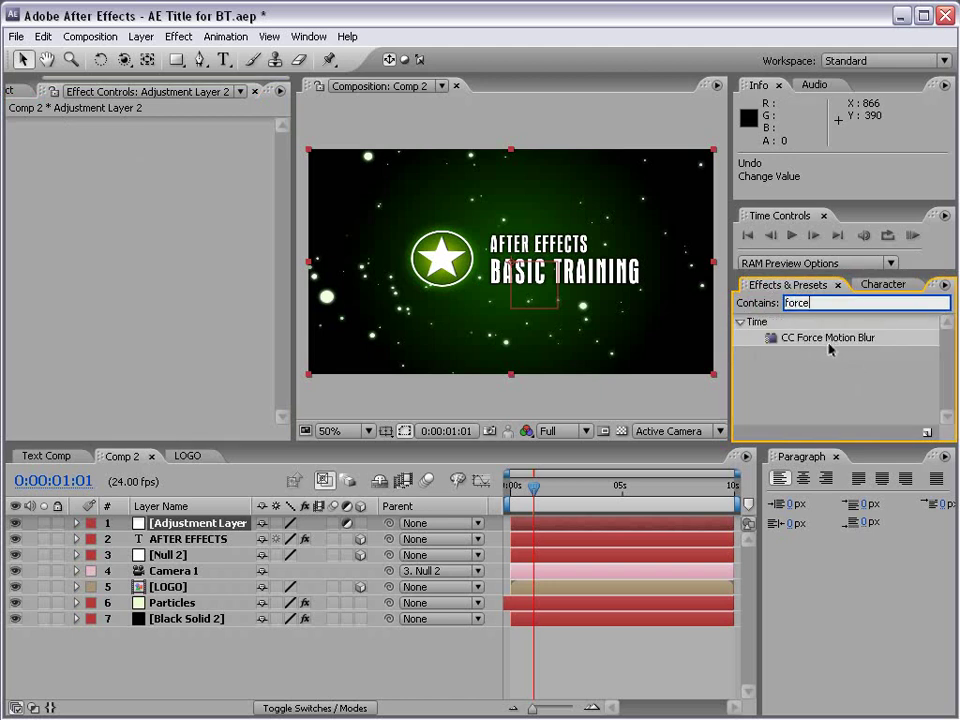
pyautogui.moveTo(822, 340); pyautogui.dragTo(226, 528)
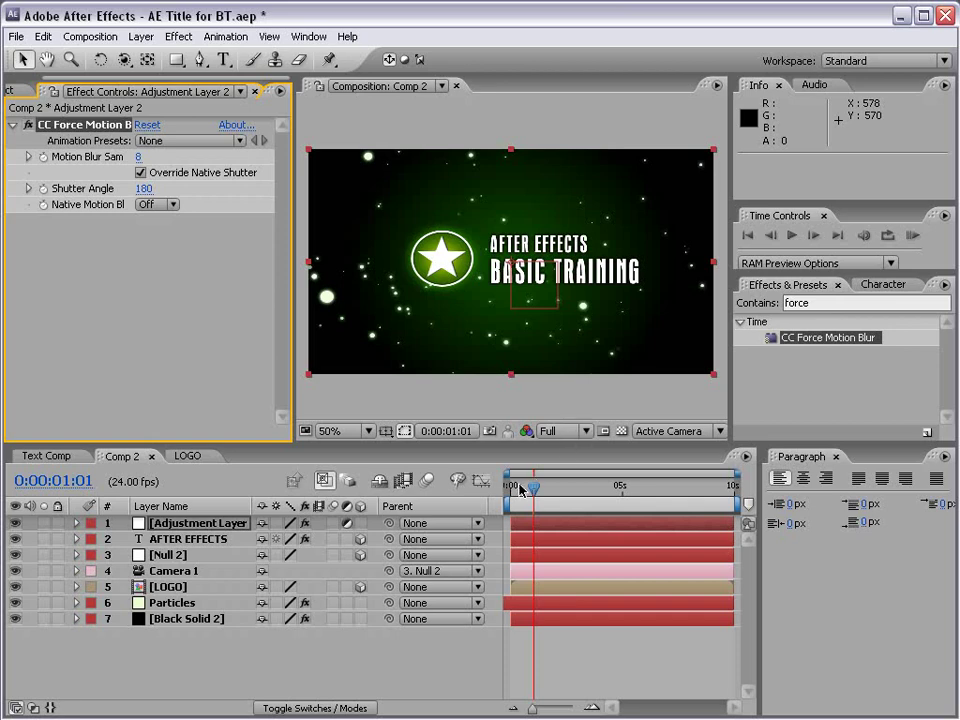
# - Go to an early frame and zoom and pan the Composition view onto the blurred title
pyautogui.moveTo(520, 489); pyautogui.dragTo(511, 489)
pyautogui.press('space')
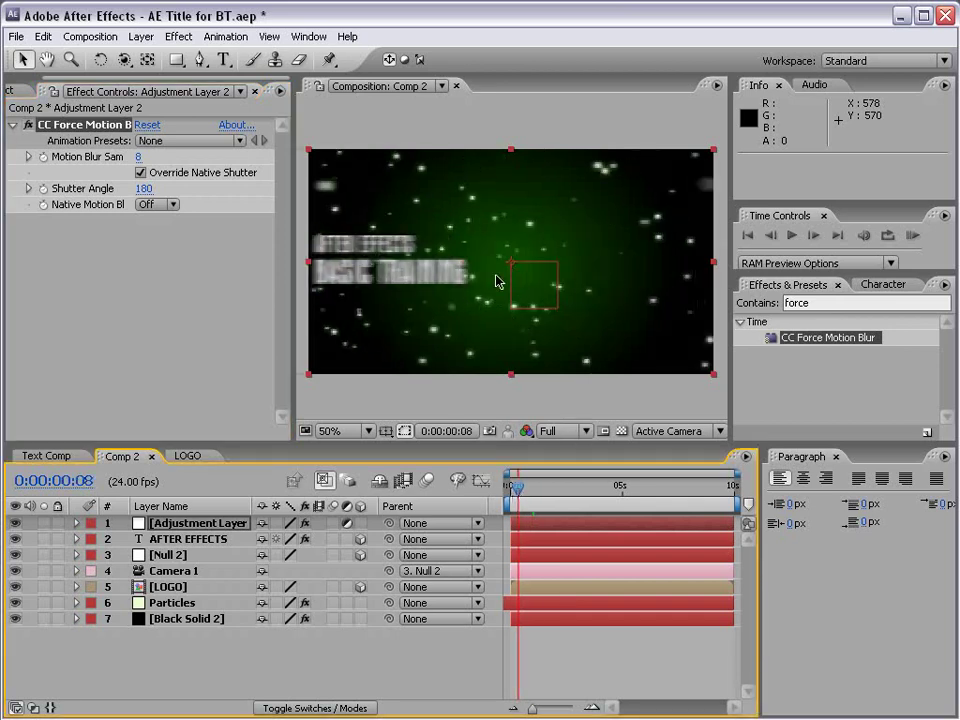
pyautogui.press('.')
pyautogui.press('h')
pyautogui.moveTo(375, 221); pyautogui.dragTo(413, 220)
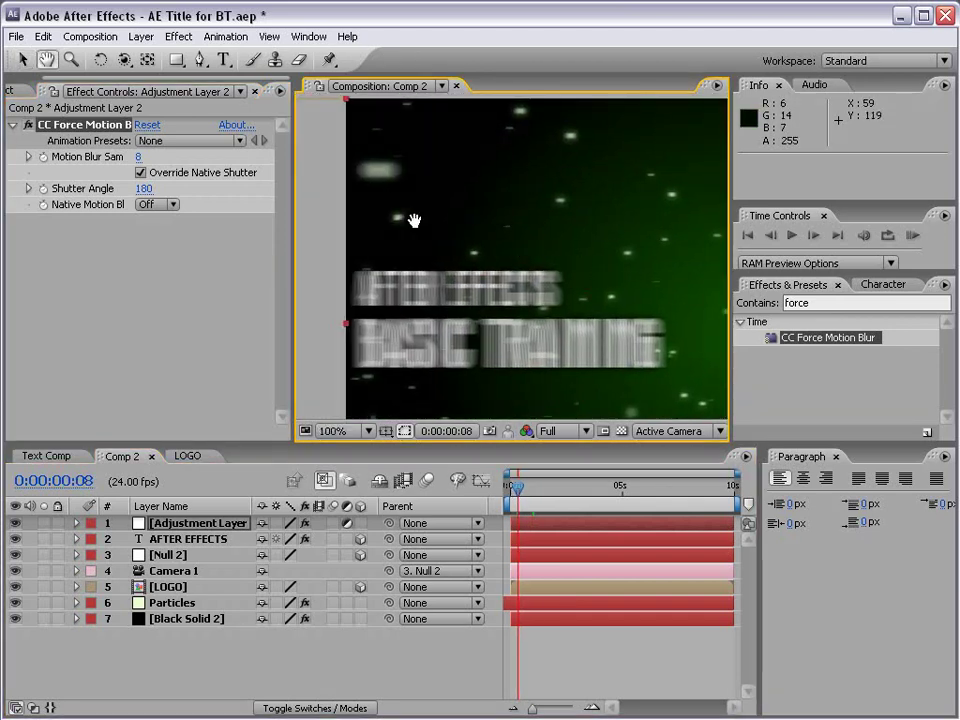
pyautogui.press('v')
pyautogui.click(207, 222)
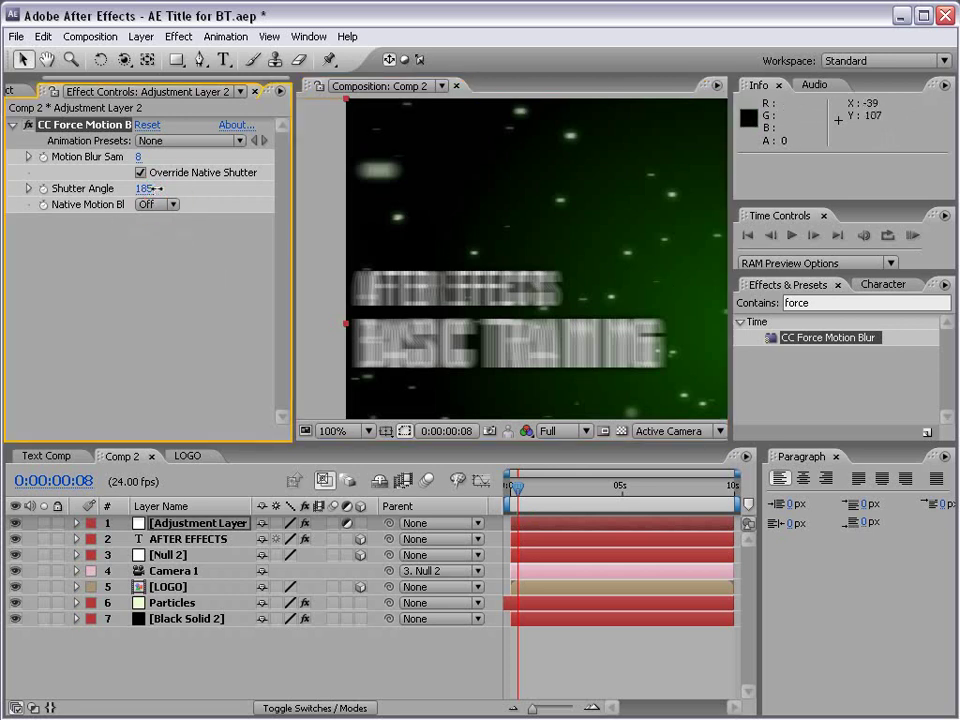
# - Set CC Force Motion Blur's Shutter Angle to 293 and Motion Blur Samples to 16
pyautogui.moveTo(150, 188); pyautogui.dragTo(220, 188)
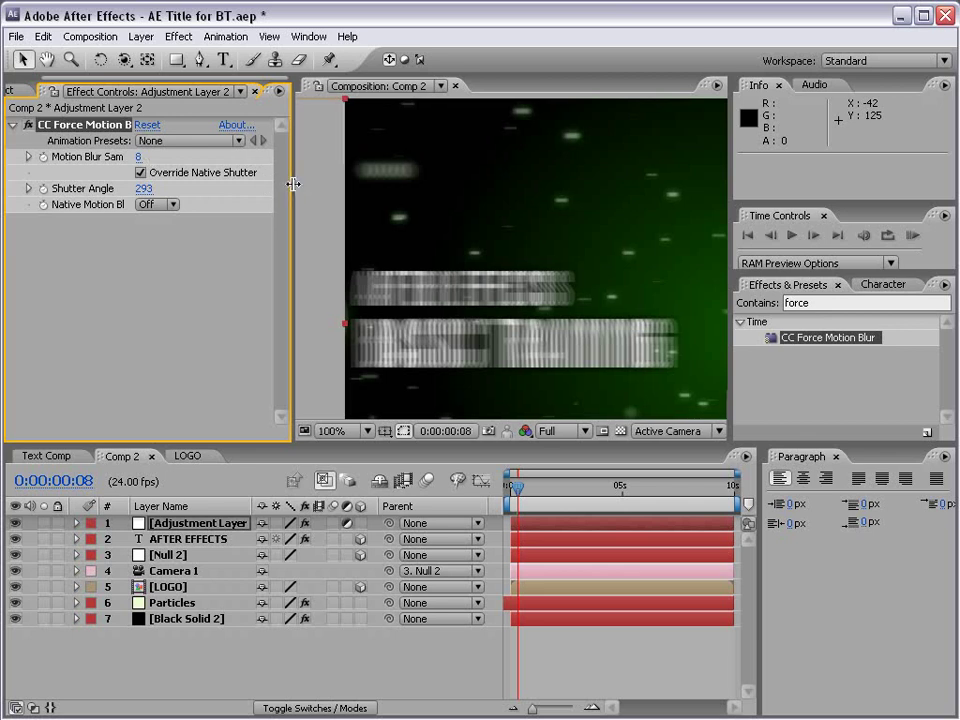
pyautogui.moveTo(291, 192); pyautogui.dragTo(344, 192)
pyautogui.click(165, 151)
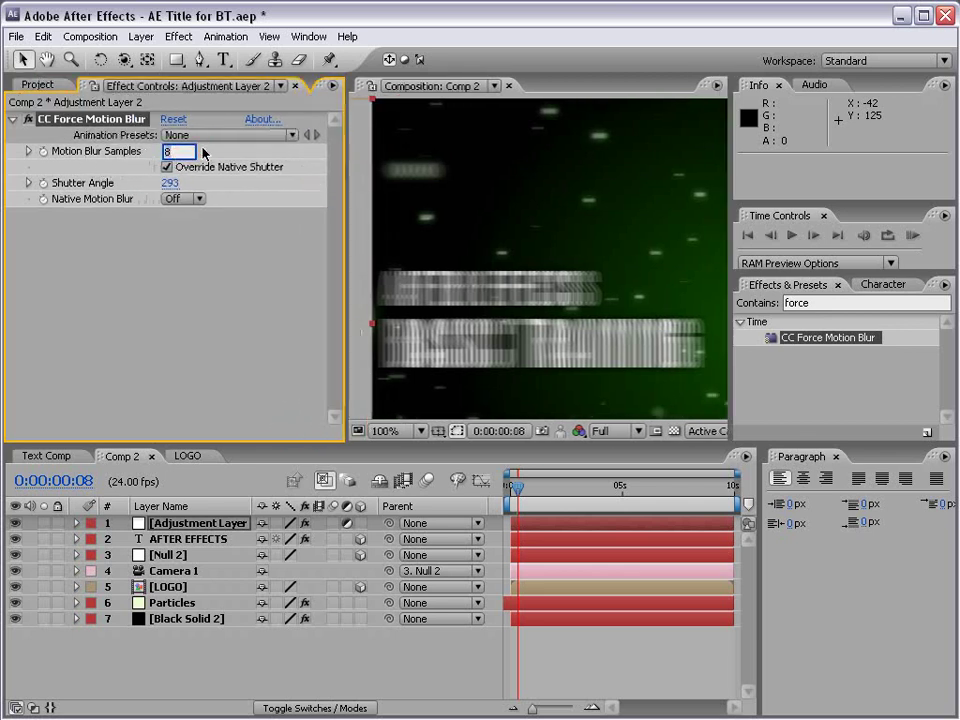
pyautogui.write('16')
pyautogui.press('Return')
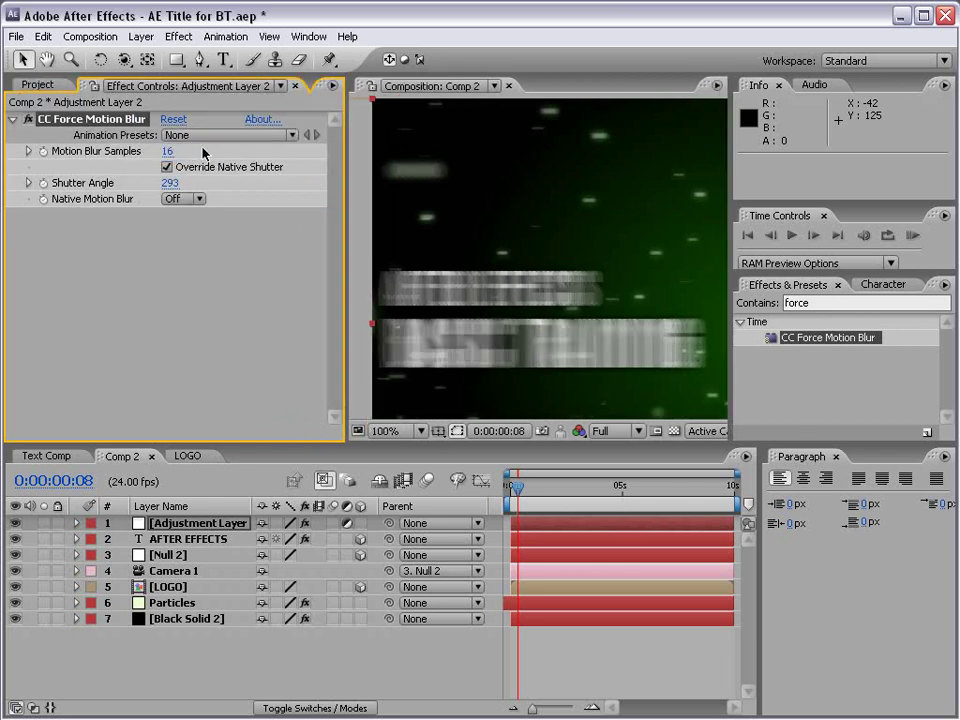
pyautogui.moveTo(347, 240); pyautogui.dragTo(223, 240)
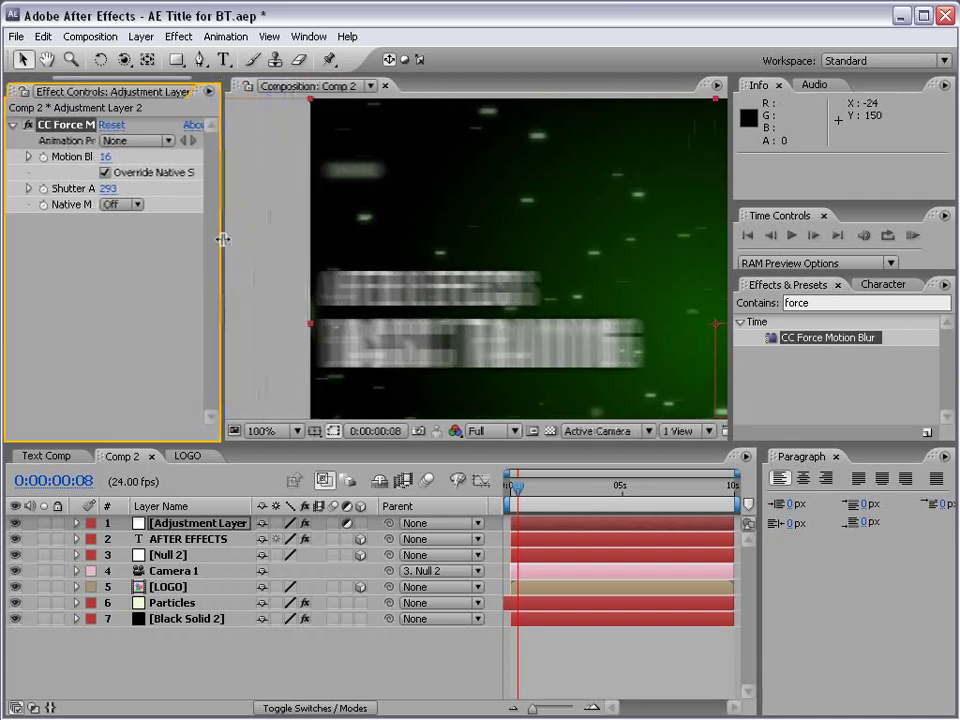
pyautogui.scroll(-2, 425, 234)
pyautogui.moveTo(601, 316); pyautogui.dragTo(465, 300)
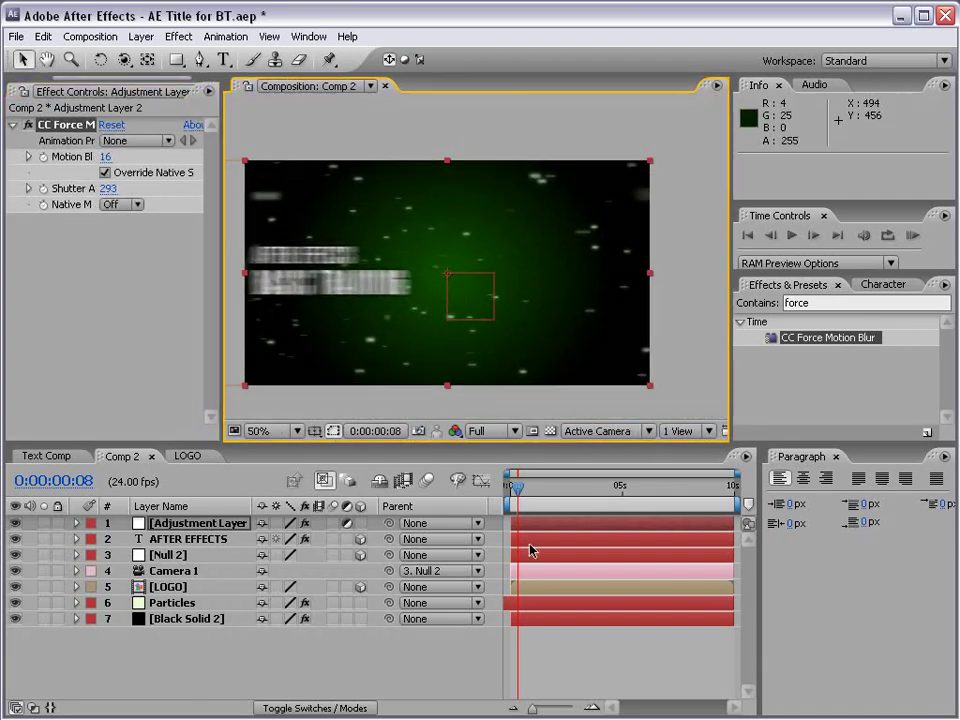
# - Scrub and zoom the composition to review the streaked star-logo animation
pyautogui.moveTo(518, 490); pyautogui.dragTo(565, 494)
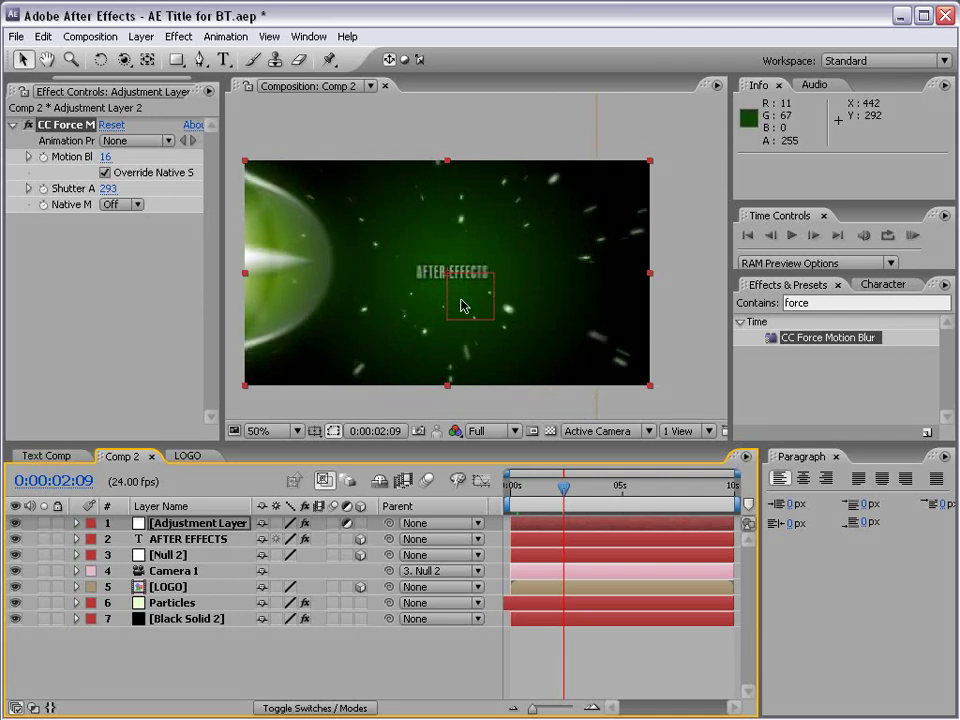
pyautogui.press('.')
pyautogui.press(',')
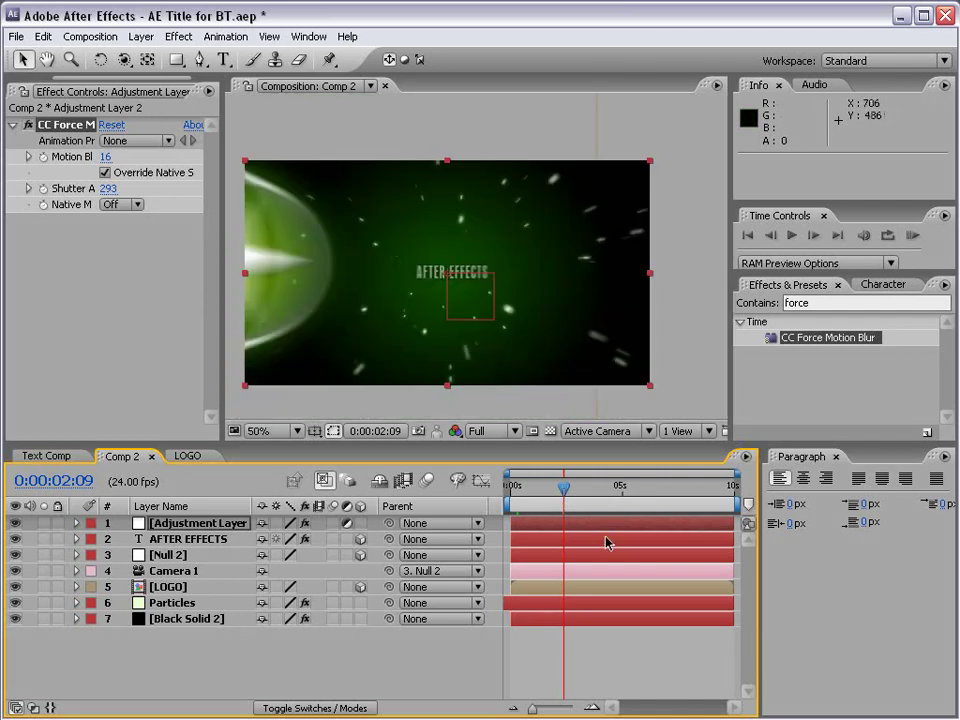
pyautogui.click(566, 490)
pyautogui.moveTo(577, 490); pyautogui.dragTo(600, 490)
pyautogui.click(615, 680)
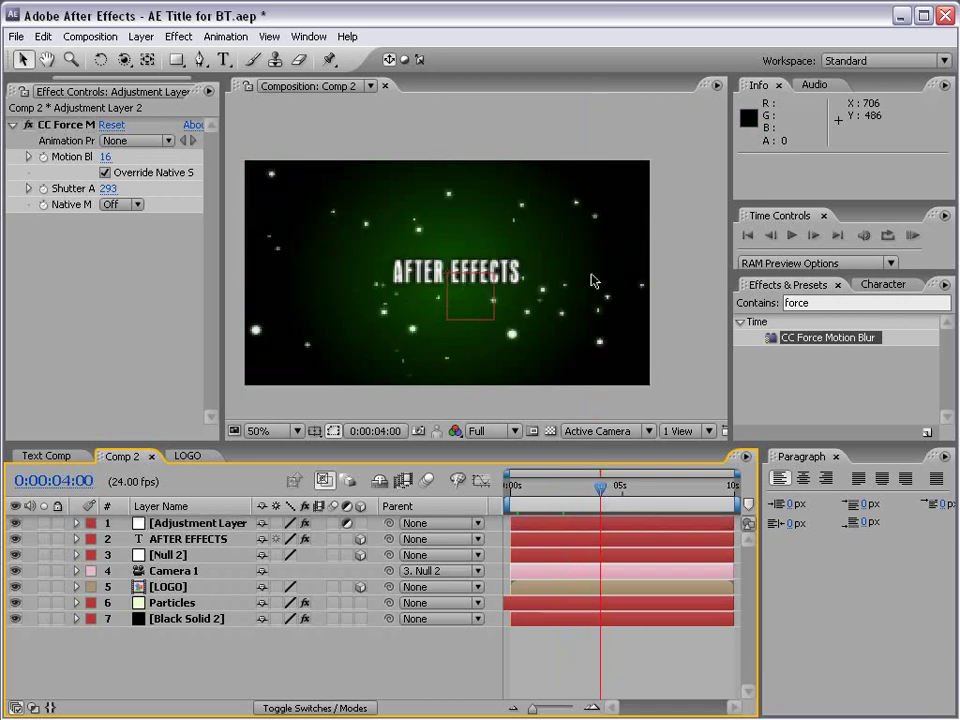
pyautogui.click(516, 488)
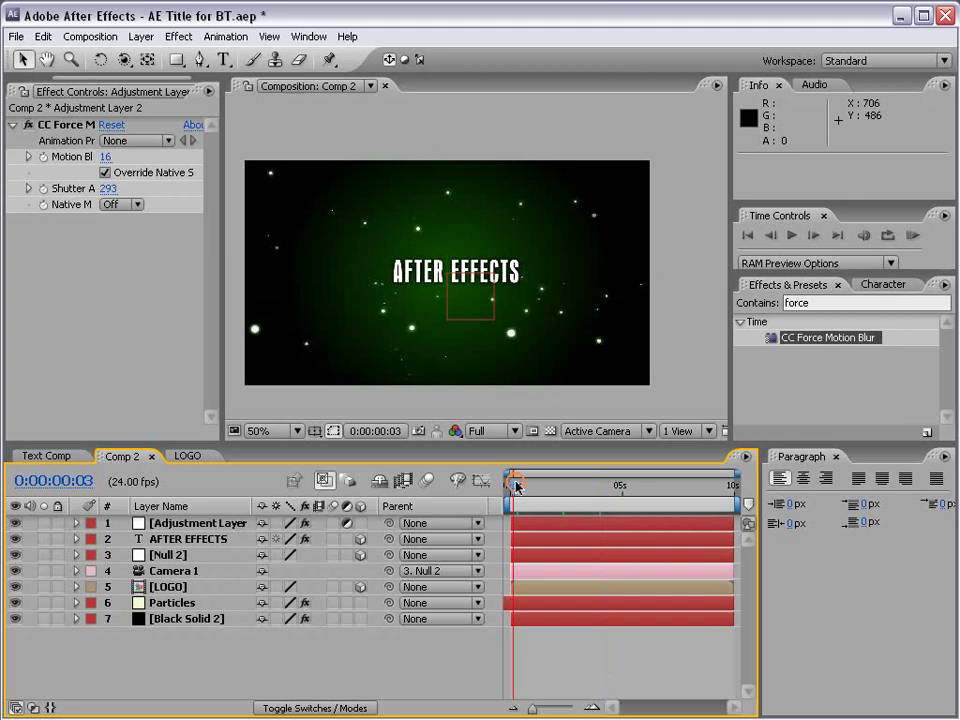
# - Hide the motion-blur adjustment layer and scrub through the now-sharp logo fly-in
pyautogui.click(21, 523)
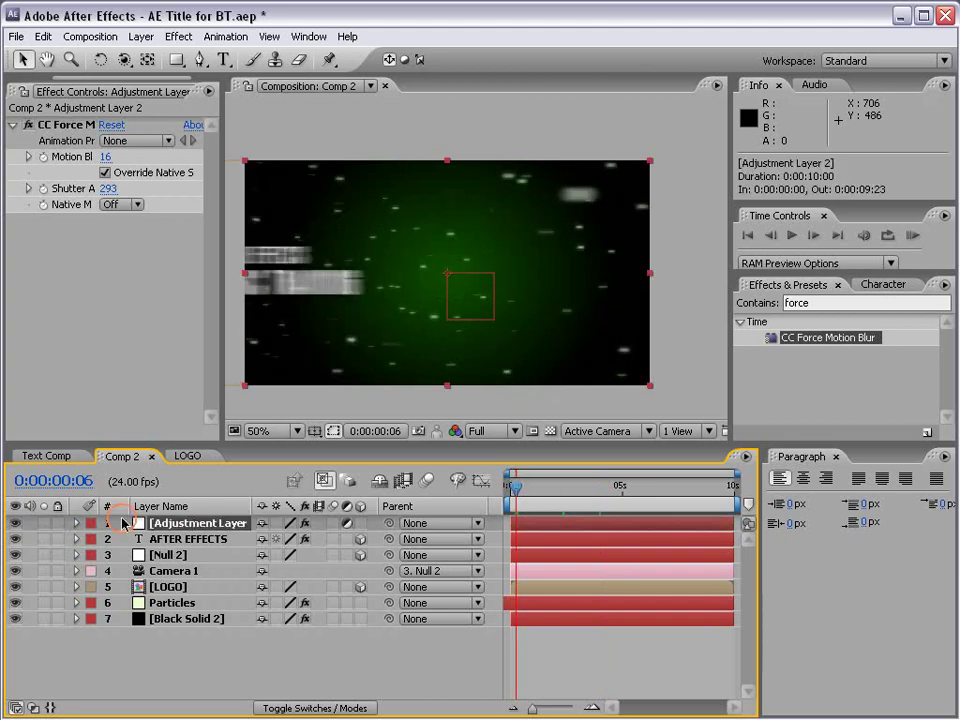
pyautogui.click(14, 523)
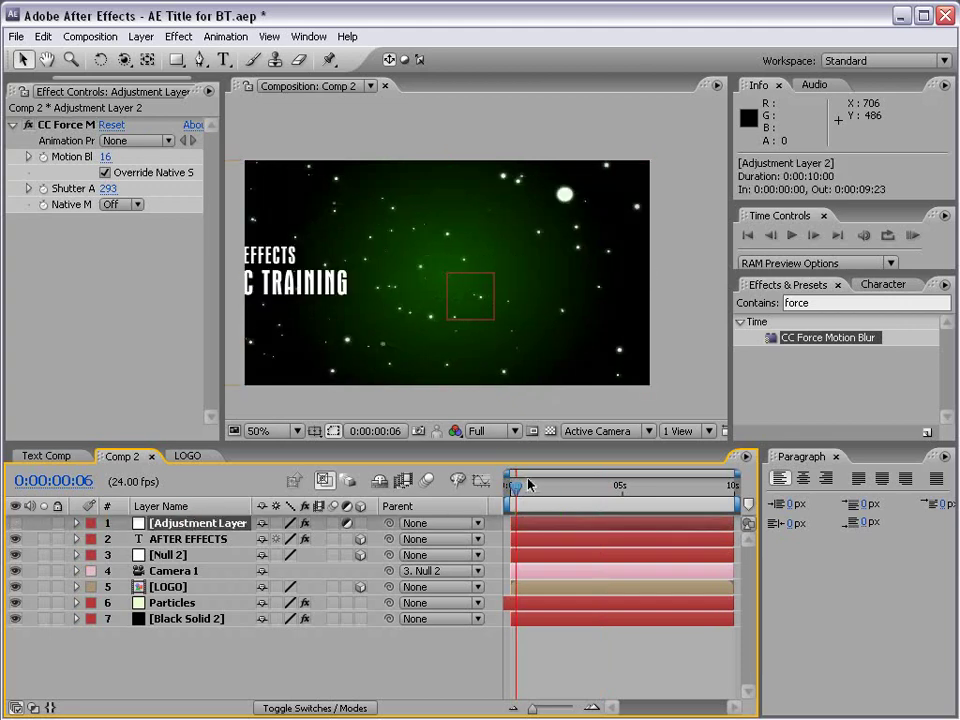
pyautogui.moveTo(530, 486)
pyautogui.mouseDown()
pyautogui.moveTo(566, 489)
pyautogui.moveTo(553, 489)
pyautogui.mouseUp()
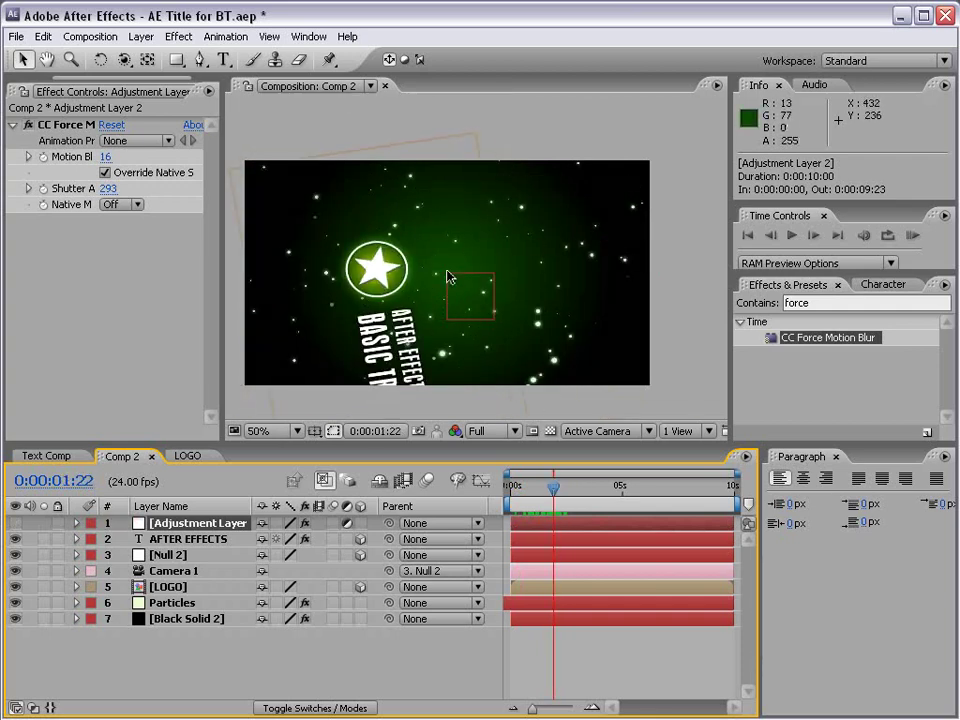
# - Set CC Particle World's Physics Animation to Vortex on the Particles layer
pyautogui.click(172, 604)
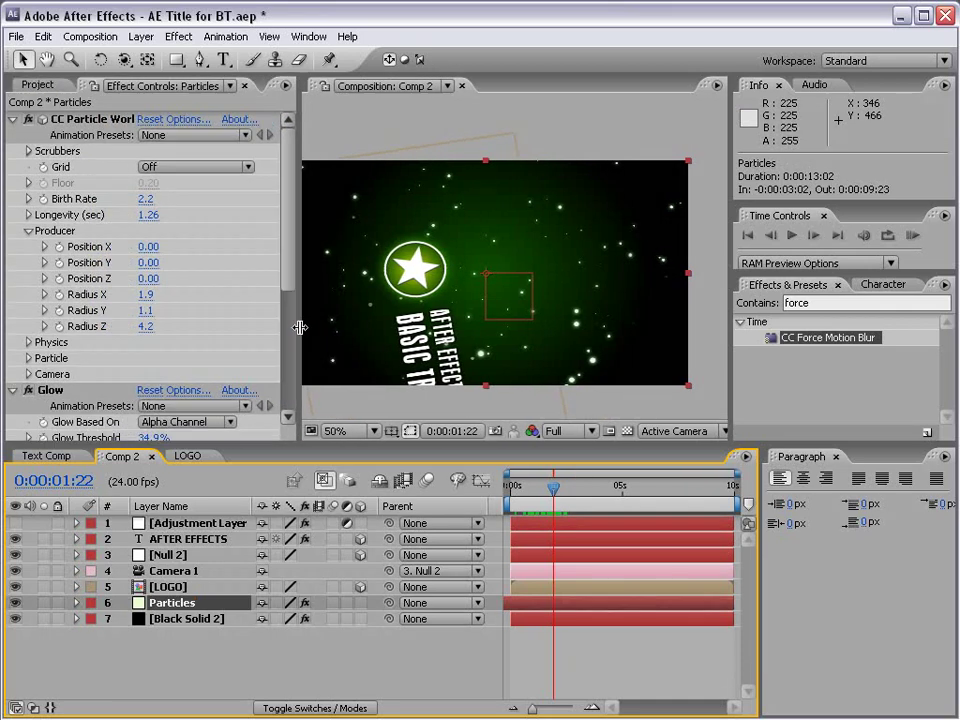
pyautogui.moveTo(222, 326); pyautogui.dragTo(344, 326)
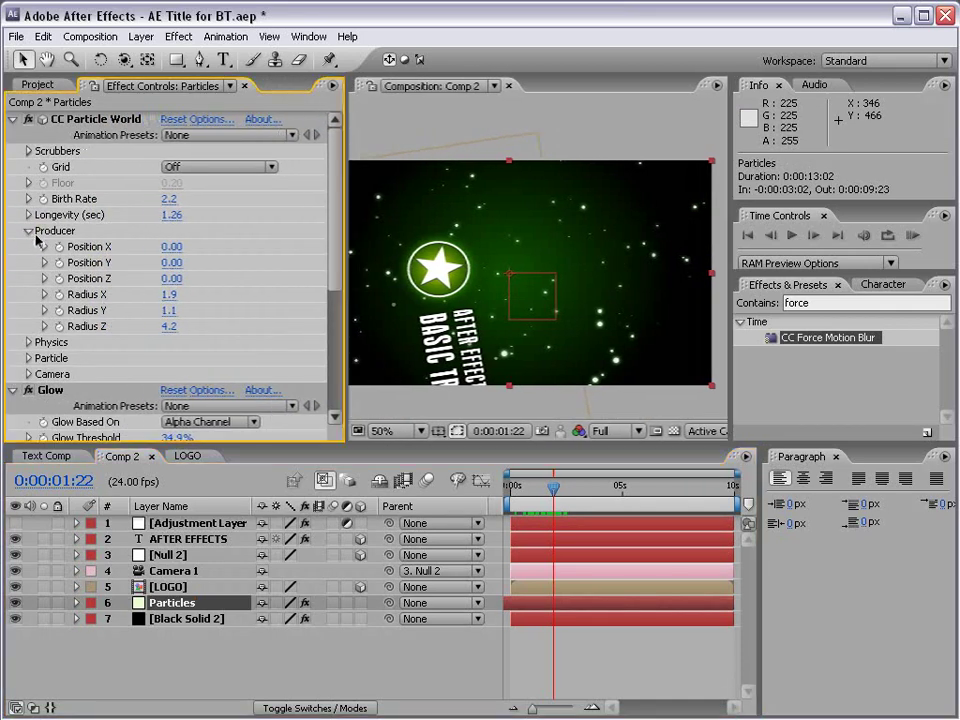
pyautogui.click(29, 231)
pyautogui.click(29, 247)
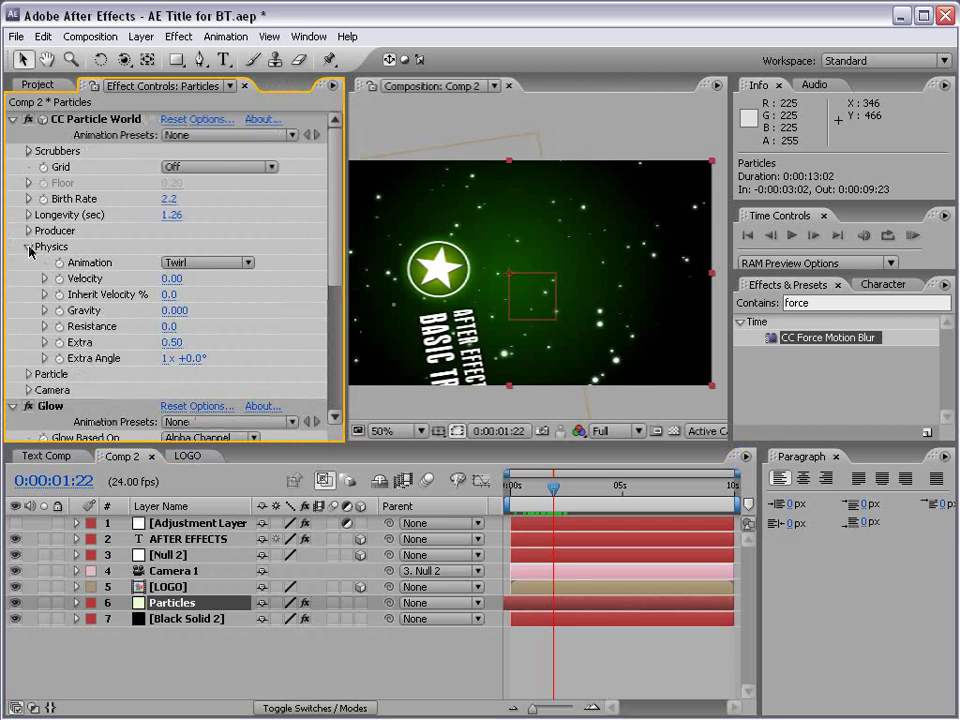
pyautogui.click(205, 262)
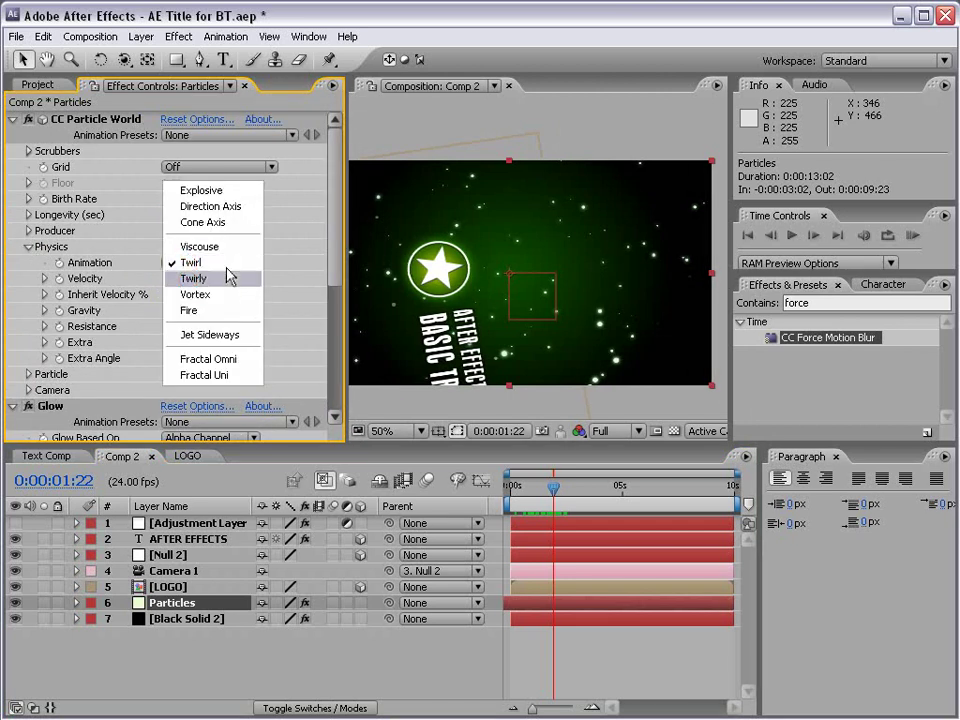
pyautogui.click(219, 298)
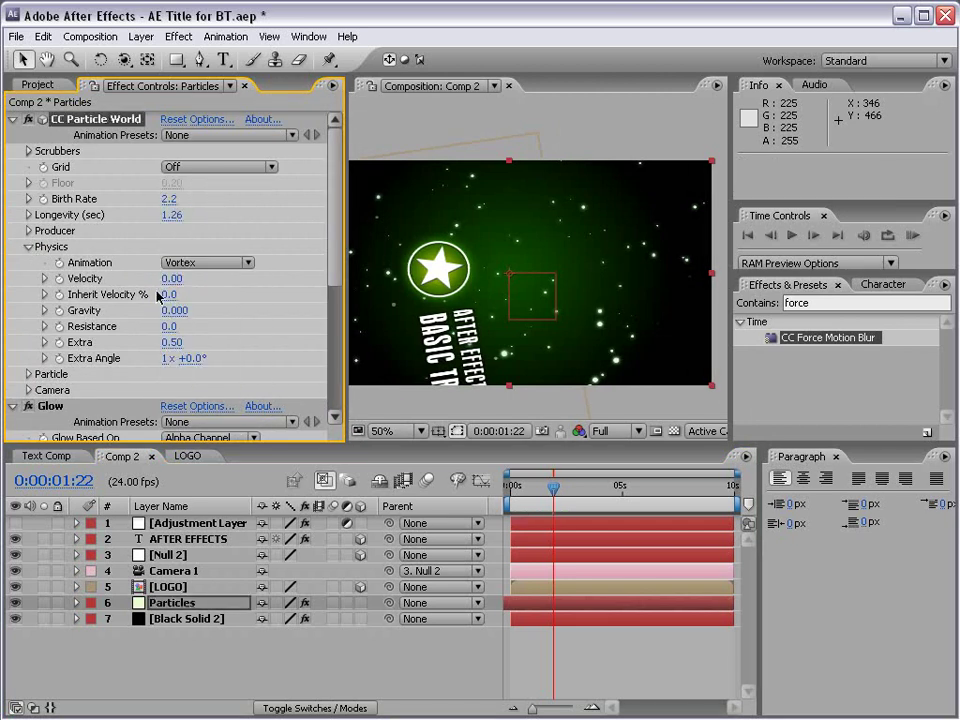
# - Set the particle Velocity to 0.02 and preview the slower swirl
pyautogui.moveTo(176, 284); pyautogui.dragTo(168, 280)
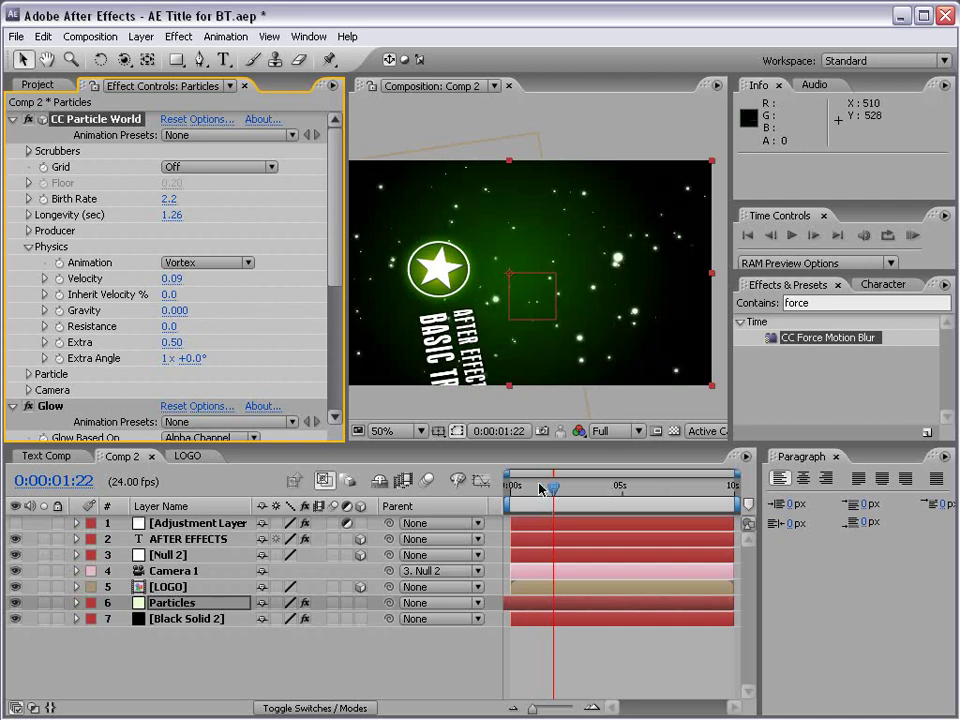
pyautogui.moveTo(541, 488)
pyautogui.mouseDown()
pyautogui.moveTo(590, 485)
pyautogui.moveTo(540, 487)
pyautogui.mouseUp()
pyautogui.click(175, 279)
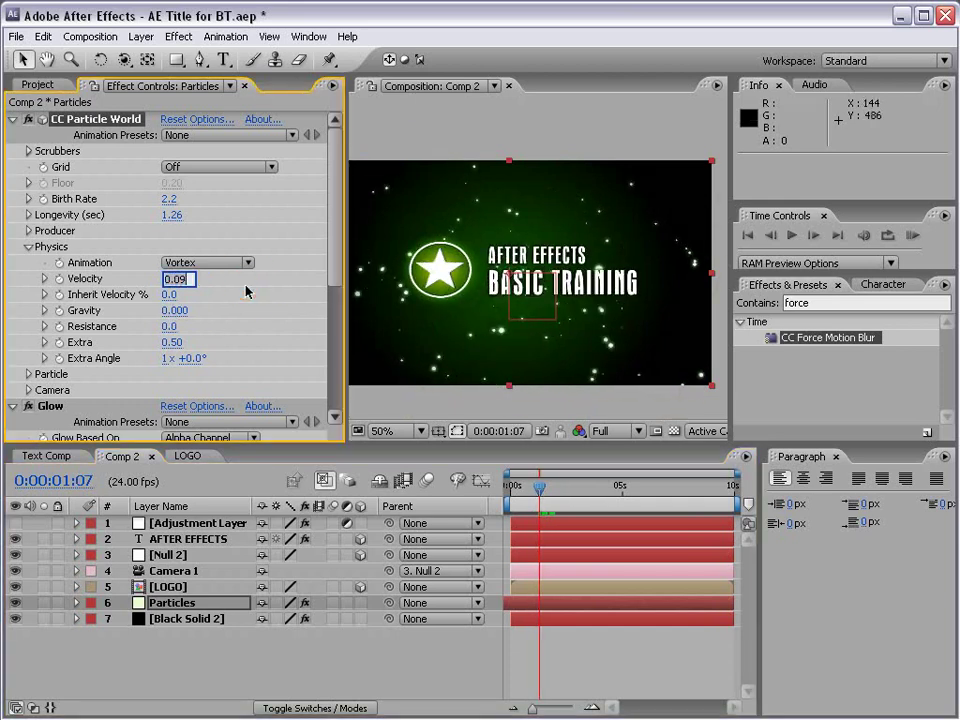
pyautogui.write('.')
pyautogui.press('Return')
pyautogui.moveTo(540, 488)
pyautogui.mouseDown()
pyautogui.moveTo(608, 495)
pyautogui.moveTo(510, 495)
pyautogui.moveTo(575, 500)
pyautogui.mouseUp()
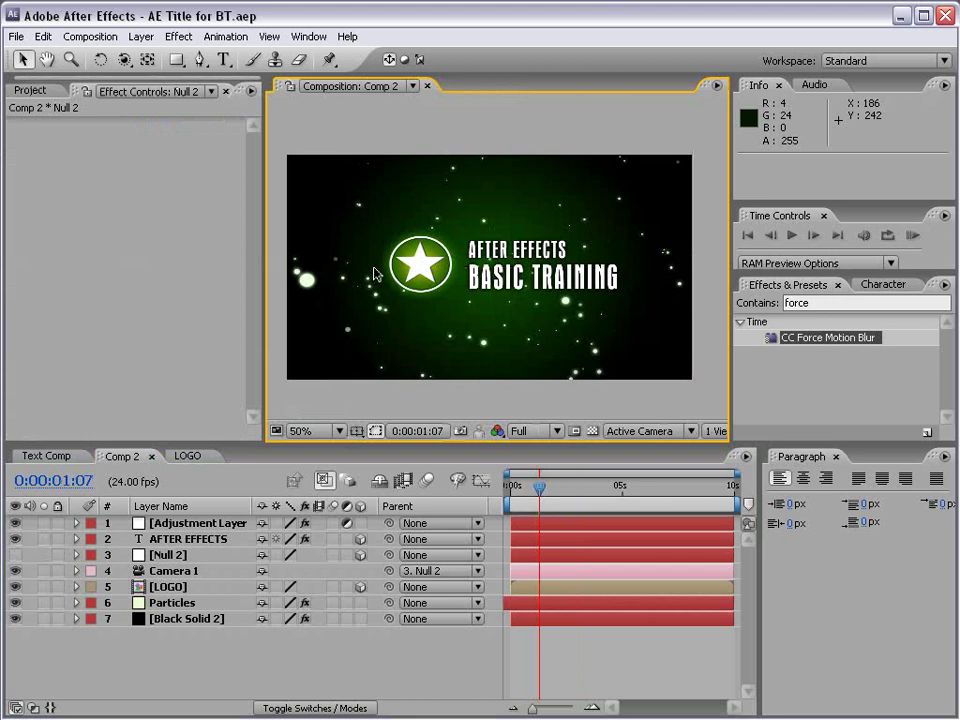
# - Toggle Null 2's visibility and save the project
pyautogui.click(595, 690)
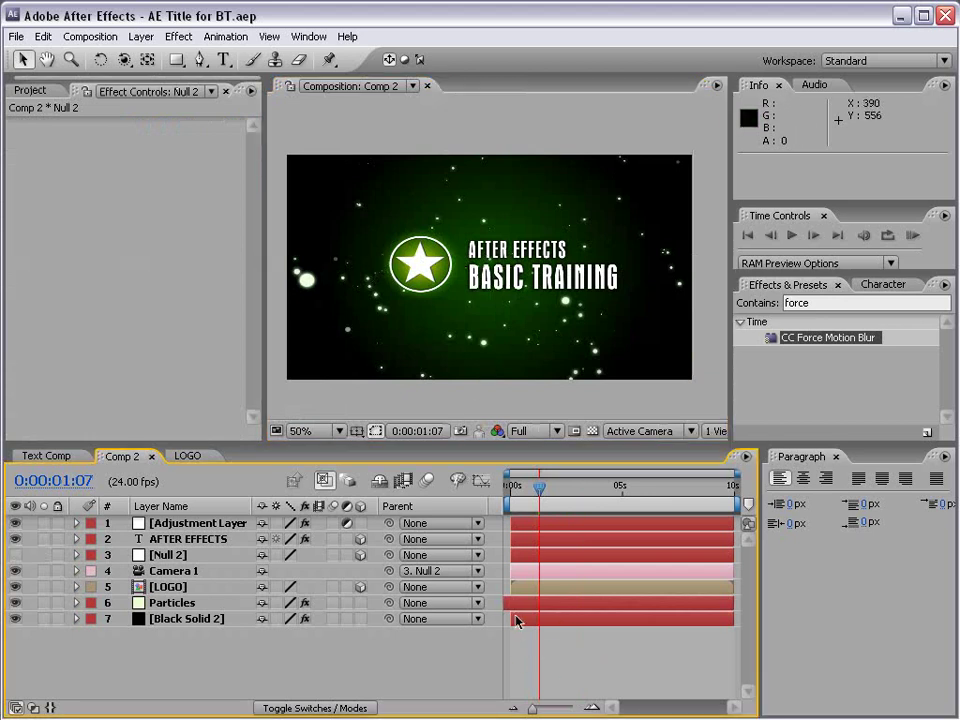
pyautogui.click(15, 554)
pyautogui.click(166, 554)
pyautogui.click(167, 657)
pyautogui.hotkey('ctrl', 's')
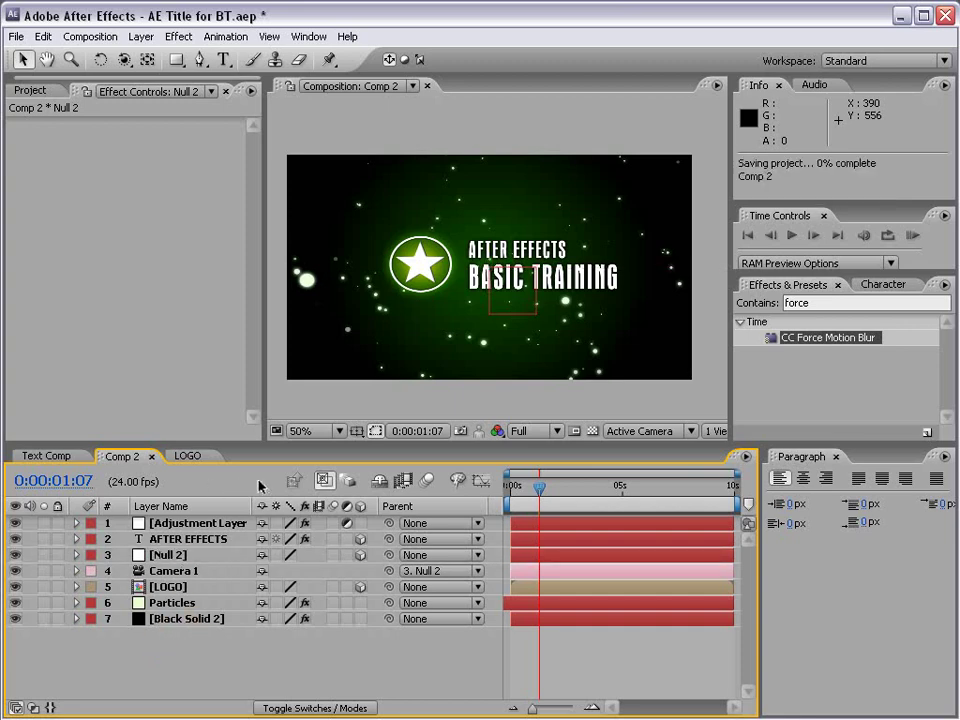
# - Expand Null 2's Transform properties and scrub to 0:00:02:17
pyautogui.click(176, 555)
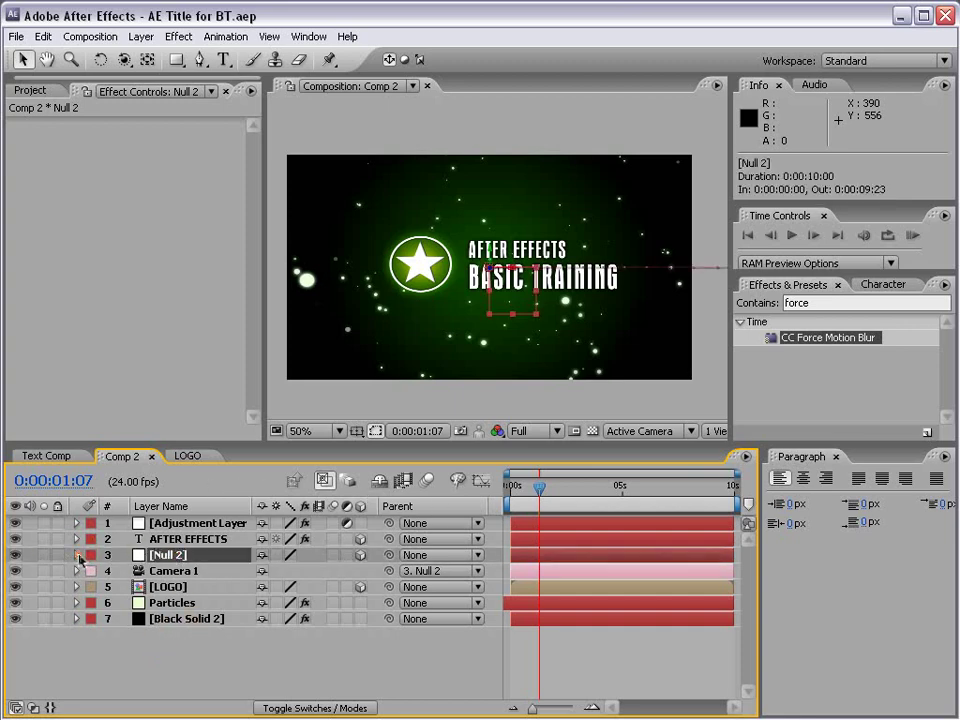
pyautogui.click(77, 555)
pyautogui.moveTo(553, 505); pyautogui.dragTo(573, 502)
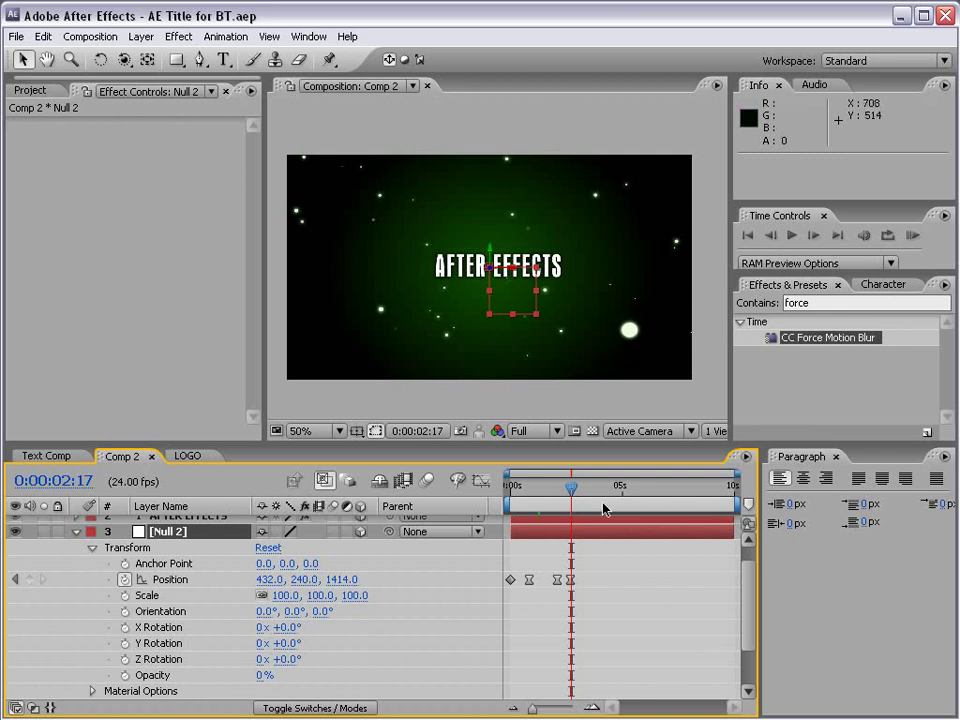
# - At 0:00:03:18, add a Position keyframe and start Orientation keyframing on Null 2
pyautogui.moveTo(578, 488); pyautogui.dragTo(600, 496)
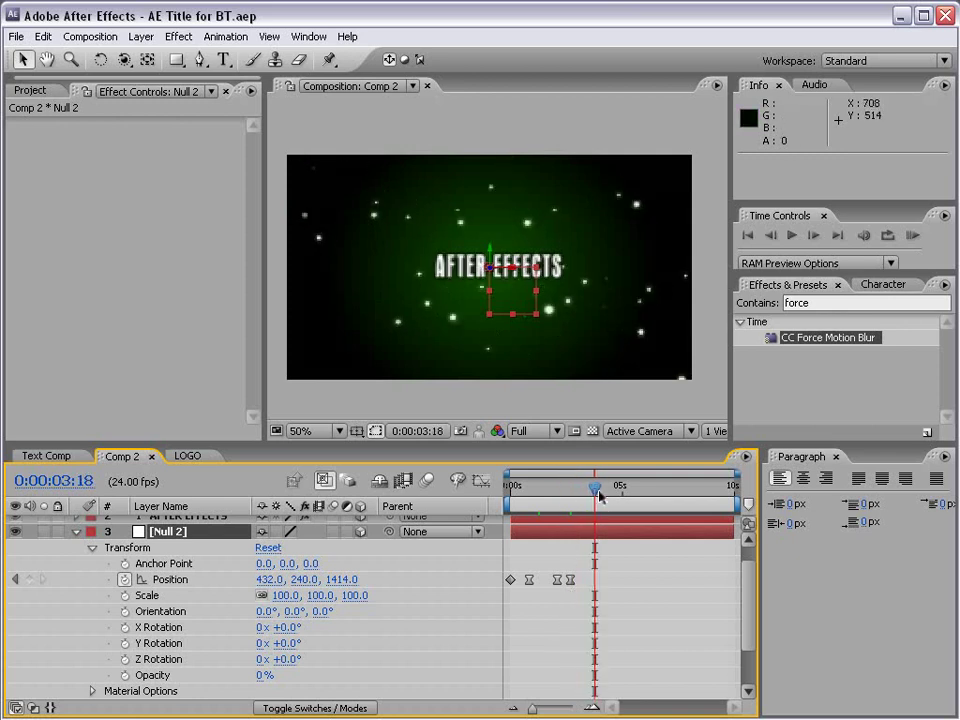
pyautogui.click(29, 579)
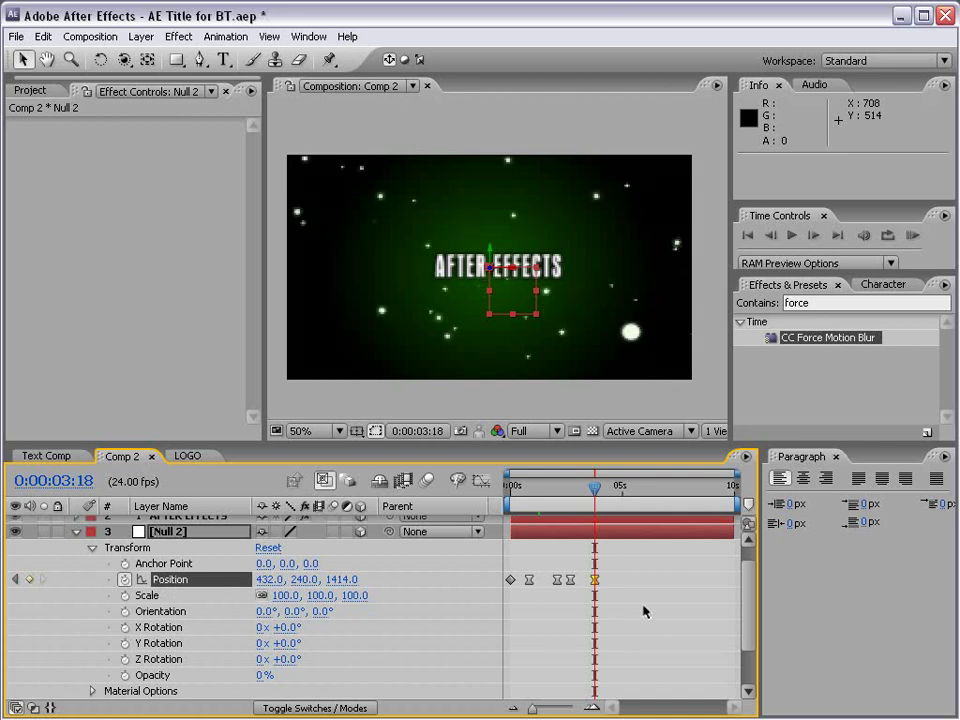
pyautogui.click(124, 612)
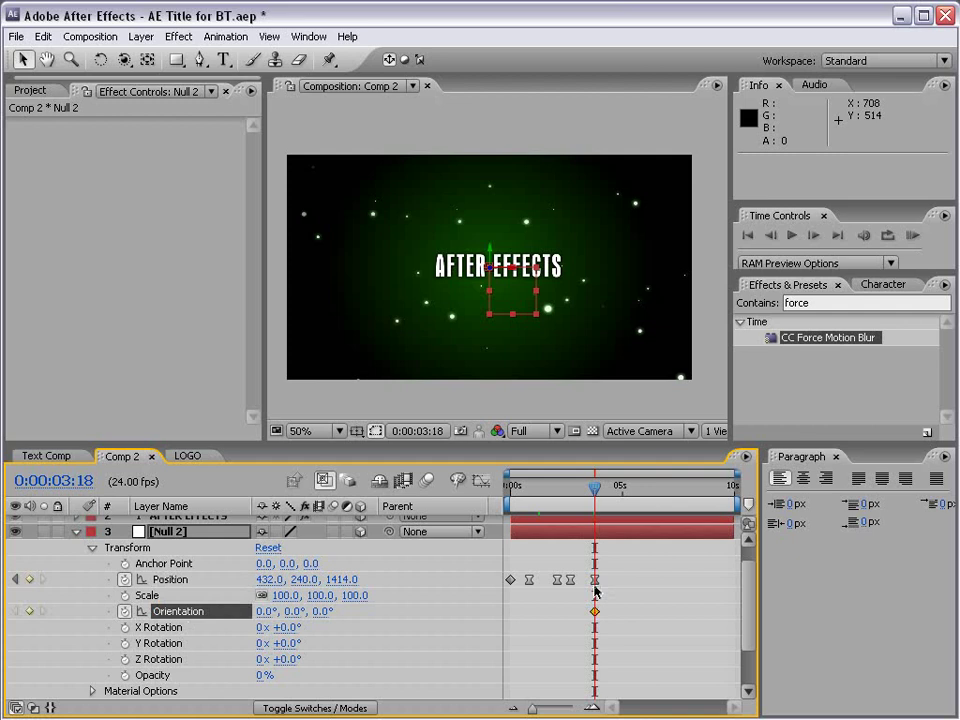
# - Hide the motion-blur adjustment layer and preview the title sliding into place
pyautogui.click(519, 487)
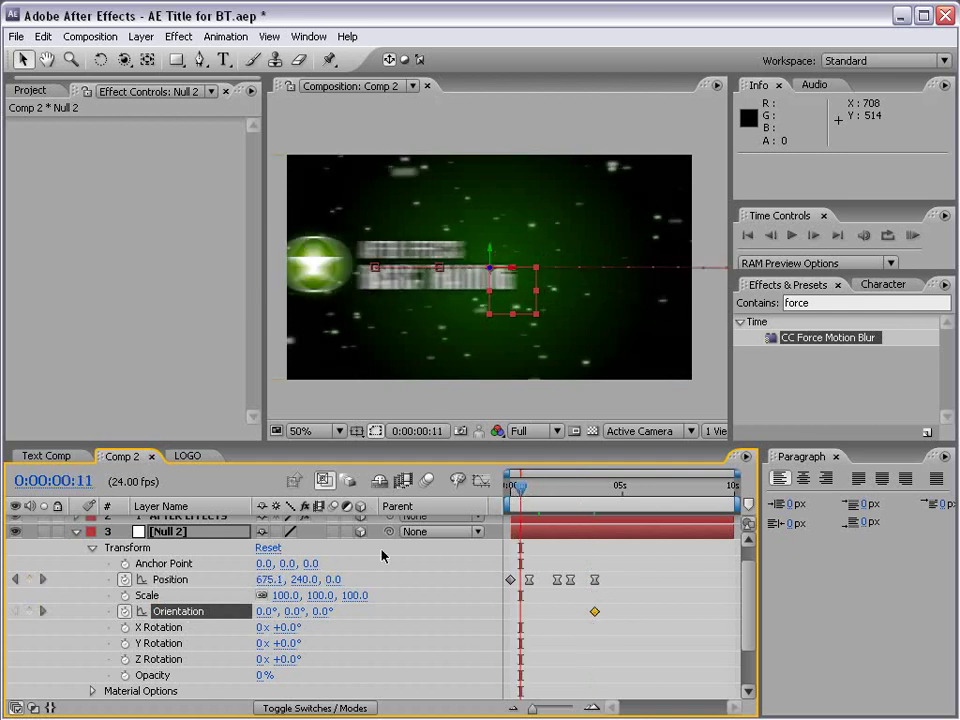
pyautogui.scroll(1, 752, 576)
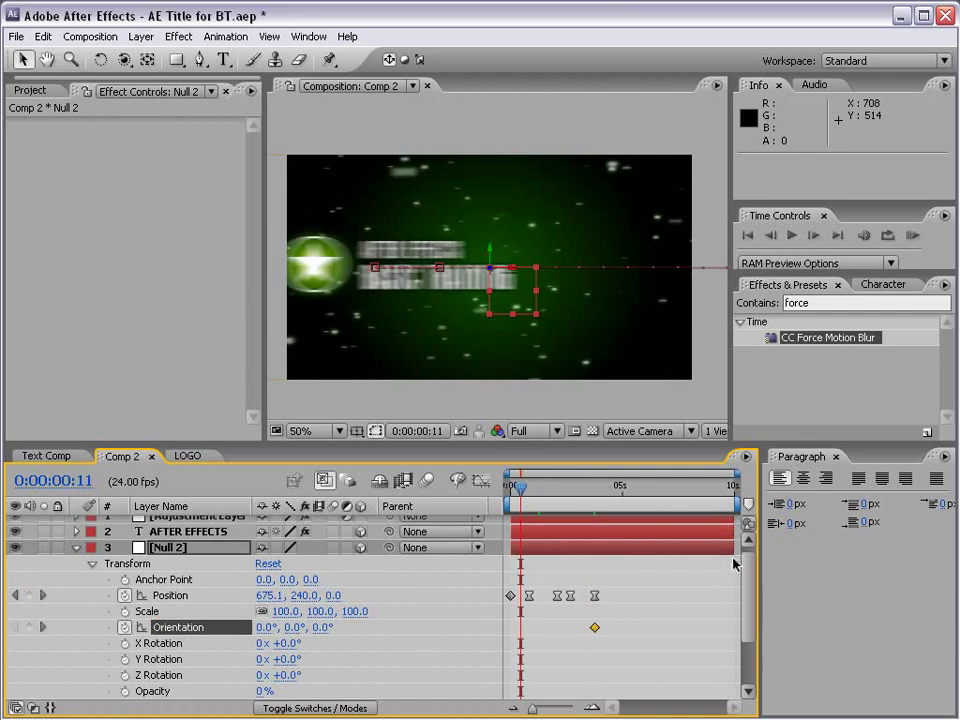
pyautogui.scroll(1, 748, 567)
pyautogui.click(16, 524)
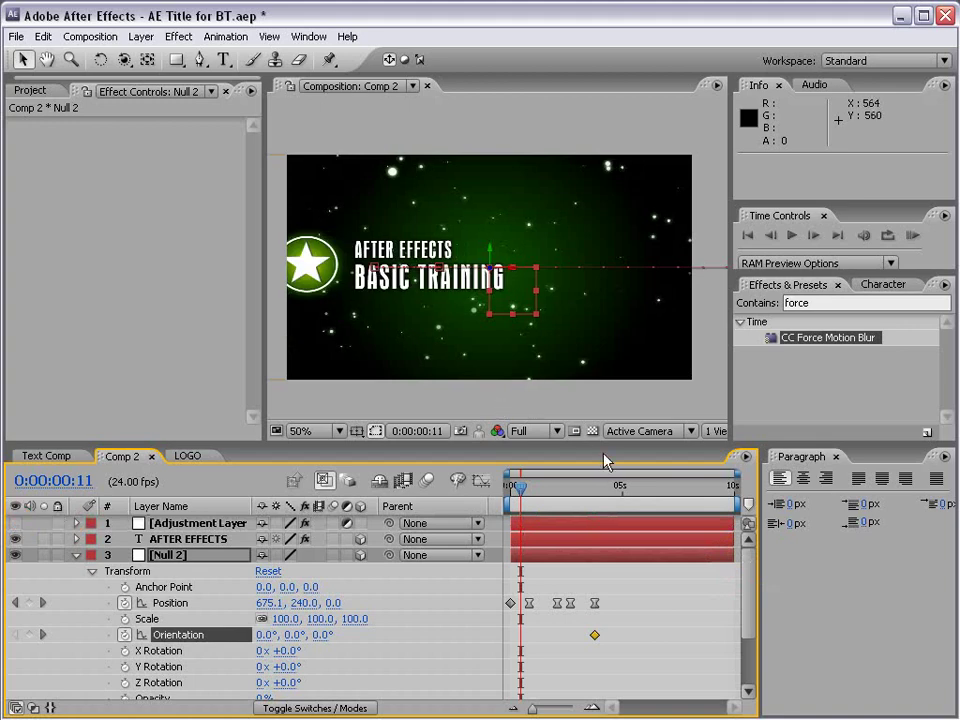
pyautogui.moveTo(519, 494)
pyautogui.mouseDown()
pyautogui.moveTo(586, 500)
pyautogui.moveTo(614, 488)
pyautogui.mouseUp()
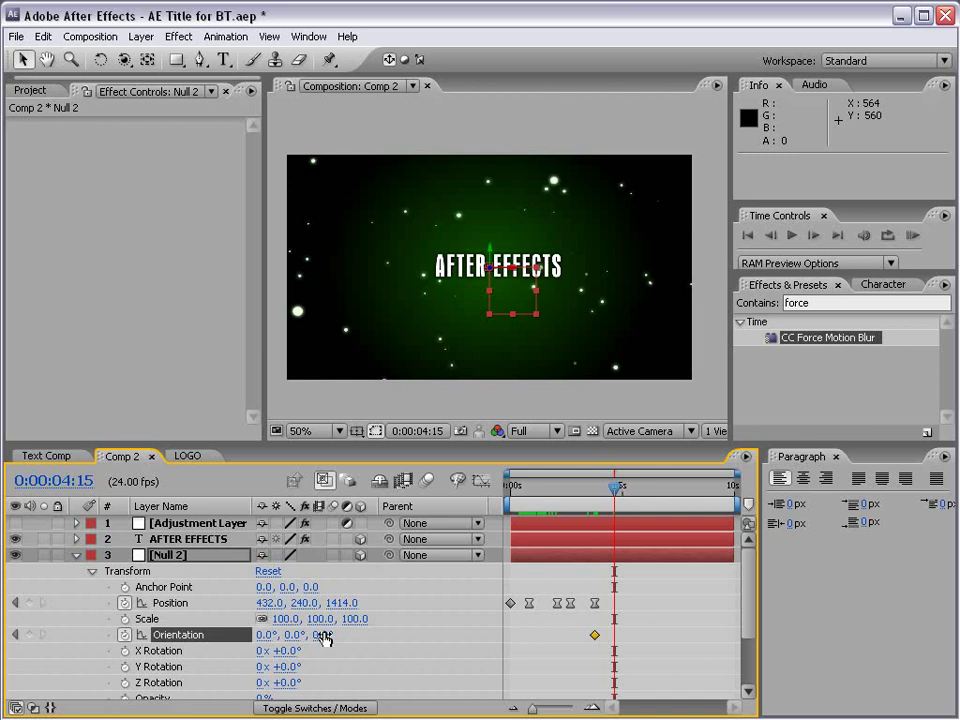
# - Test Z, Y and X orientation turns on Null 2, undo them back to 0°, and widen the viewer
pyautogui.moveTo(322, 634); pyautogui.dragTo(400, 633)
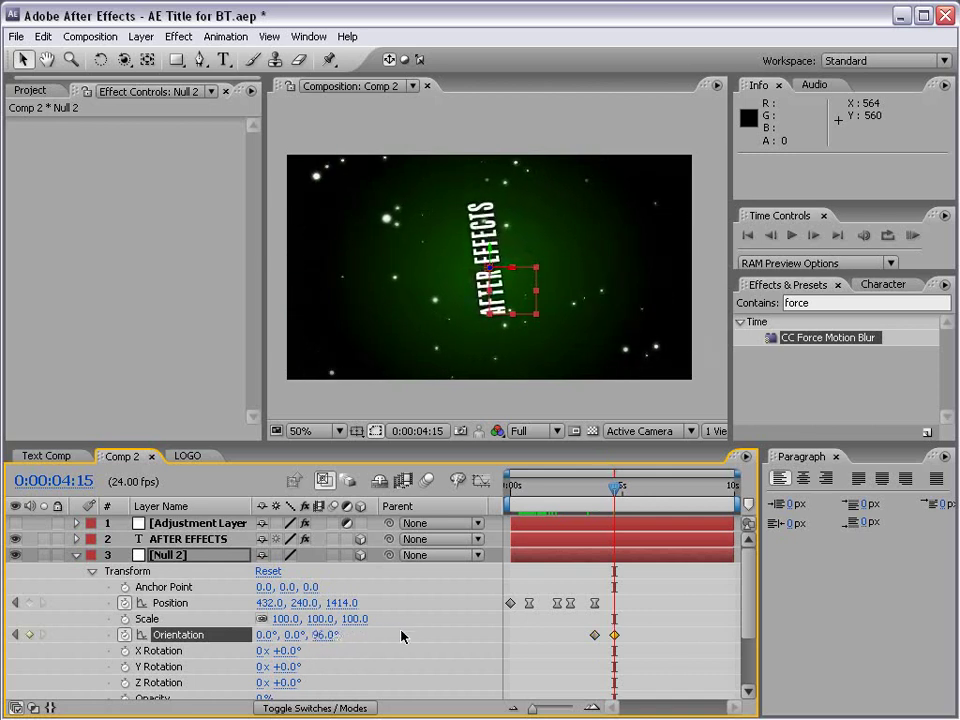
pyautogui.hotkey('ctrl', 'z')
pyautogui.moveTo(293, 634)
pyautogui.mouseDown()
pyautogui.moveTo(304, 634)
pyautogui.moveTo(268, 640)
pyautogui.moveTo(355, 627)
pyautogui.moveTo(260, 637)
pyautogui.mouseUp()
pyautogui.hotkey('ctrl', 'z')
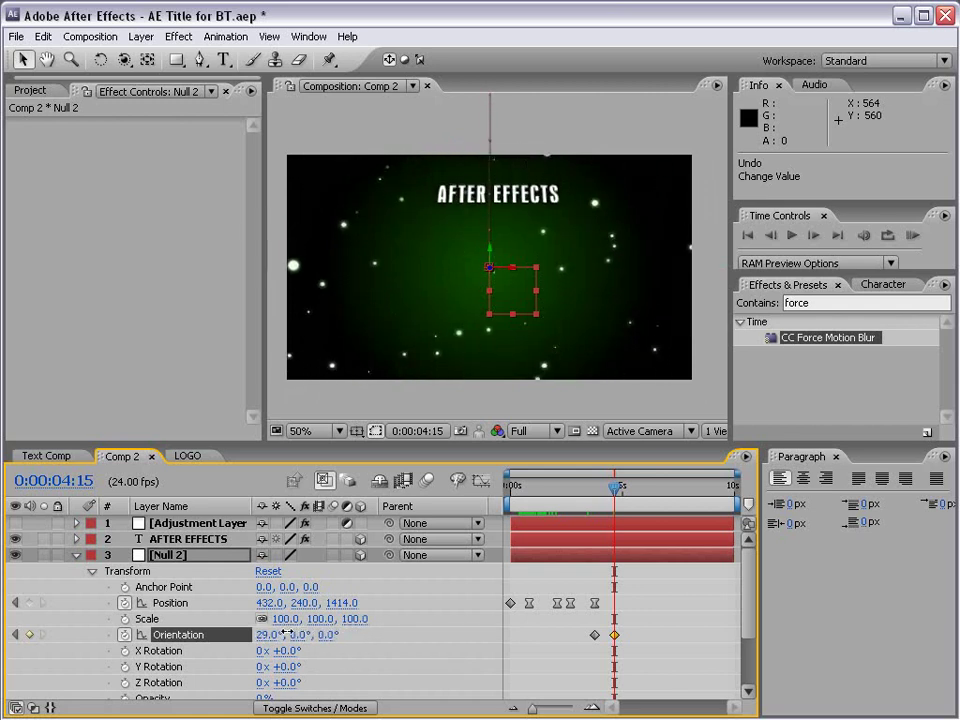
pyautogui.hotkey('ctrl', 'z')
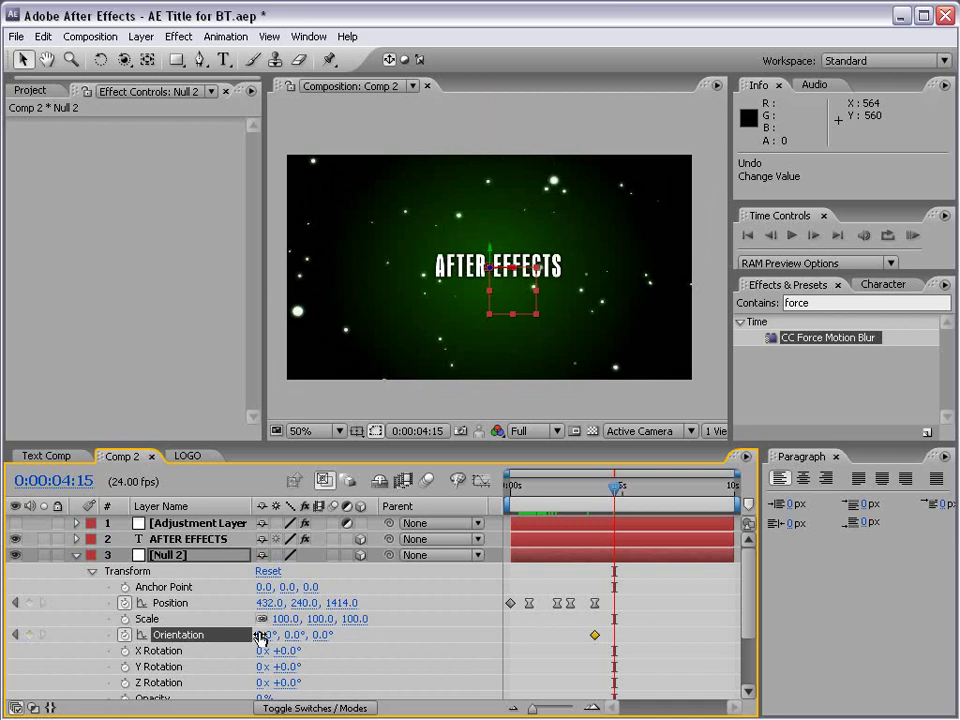
pyautogui.moveTo(260, 637)
pyautogui.mouseDown()
pyautogui.moveTo(310, 619)
pyautogui.moveTo(208, 696)
pyautogui.mouseUp()
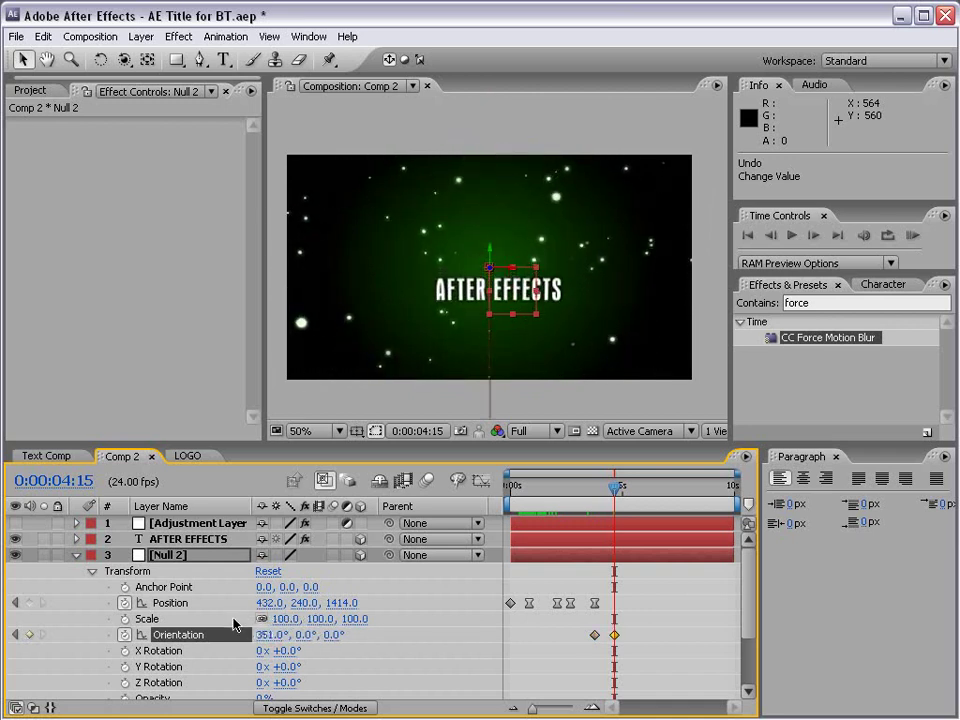
pyautogui.hotkey('ctrl', 'z')
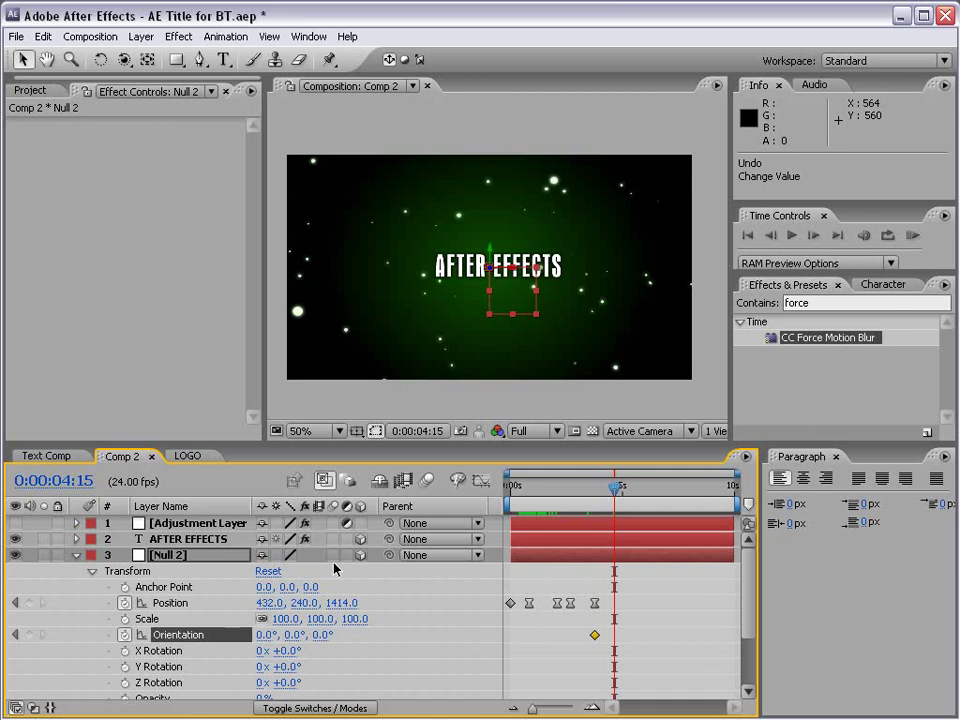
pyautogui.moveTo(263, 299); pyautogui.dragTo(180, 299)
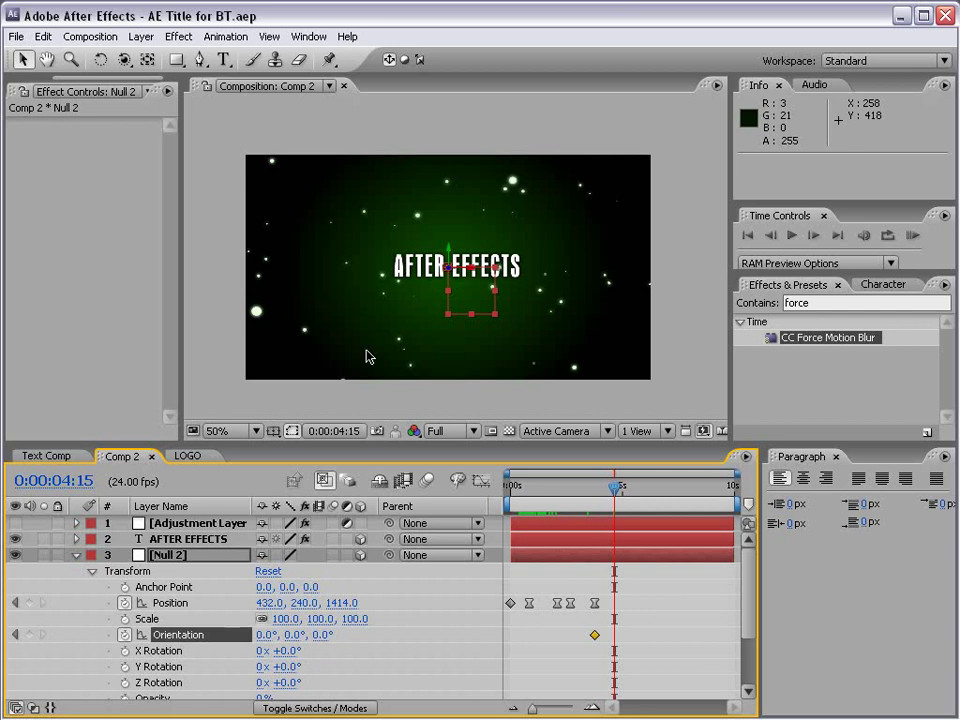
pyautogui.click(557, 431)
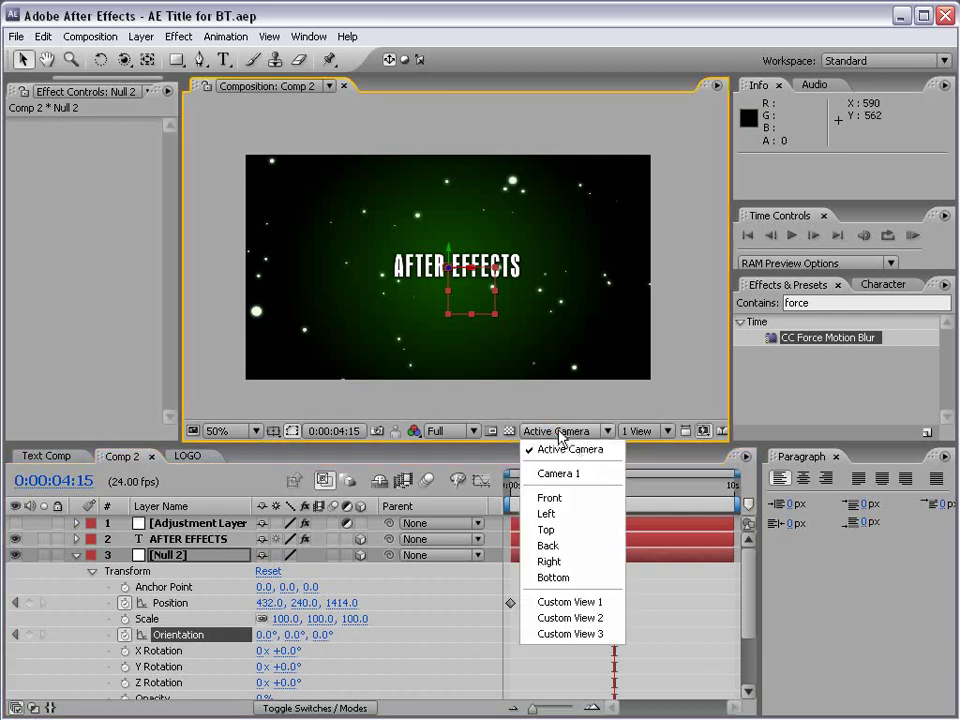
pyautogui.click(547, 530)
pyautogui.scroll(2, 489, 362)
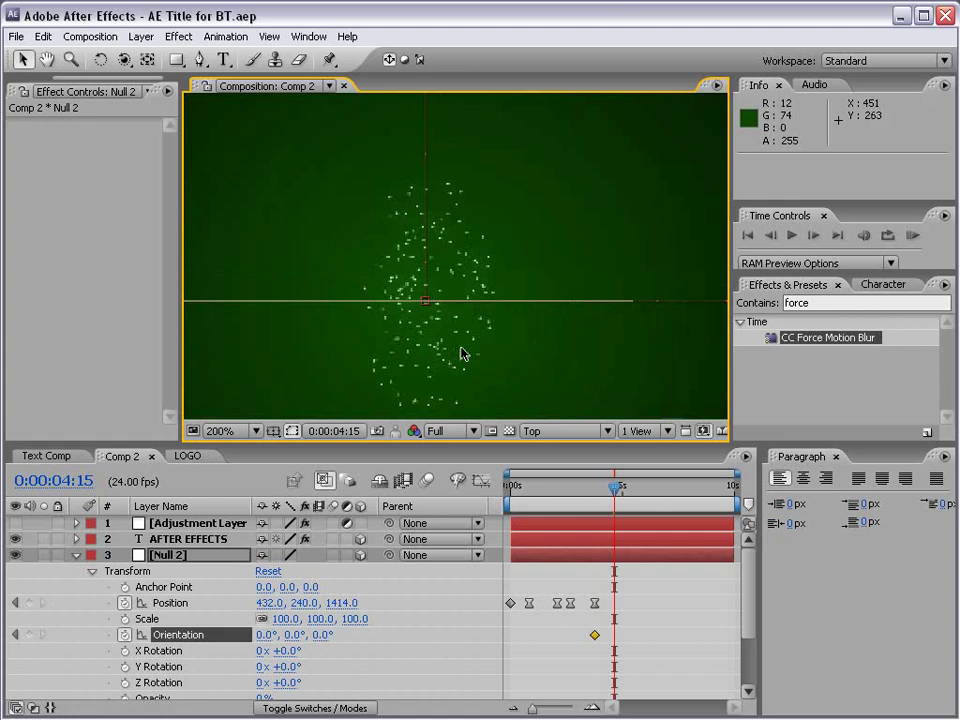
pyautogui.moveTo(478, 221); pyautogui.dragTo(482, 242)
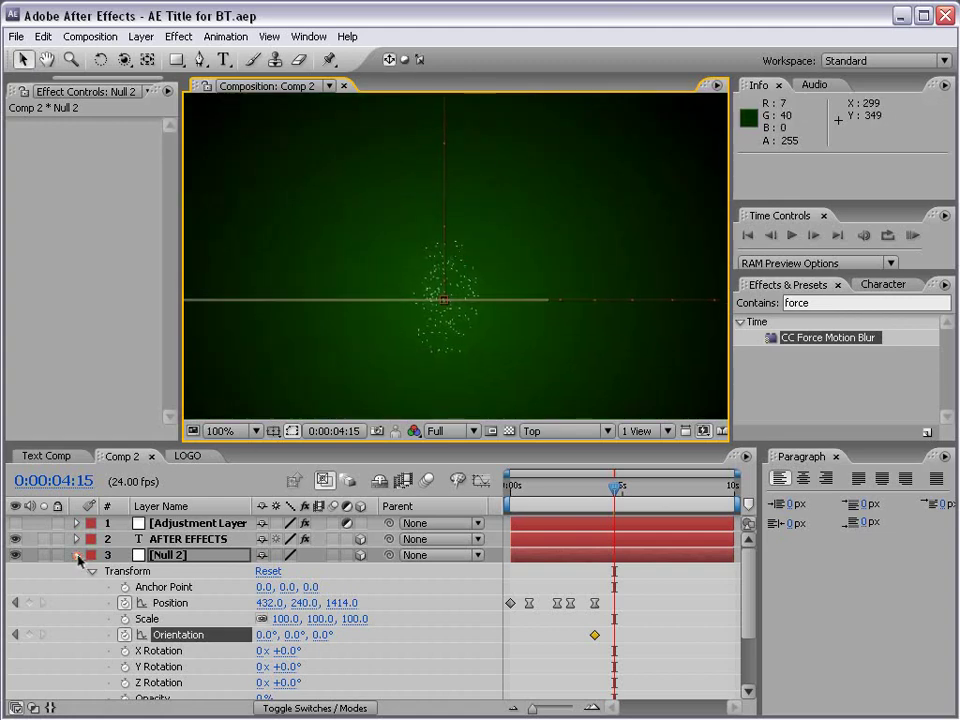
pyautogui.click(77, 555)
pyautogui.click(188, 539)
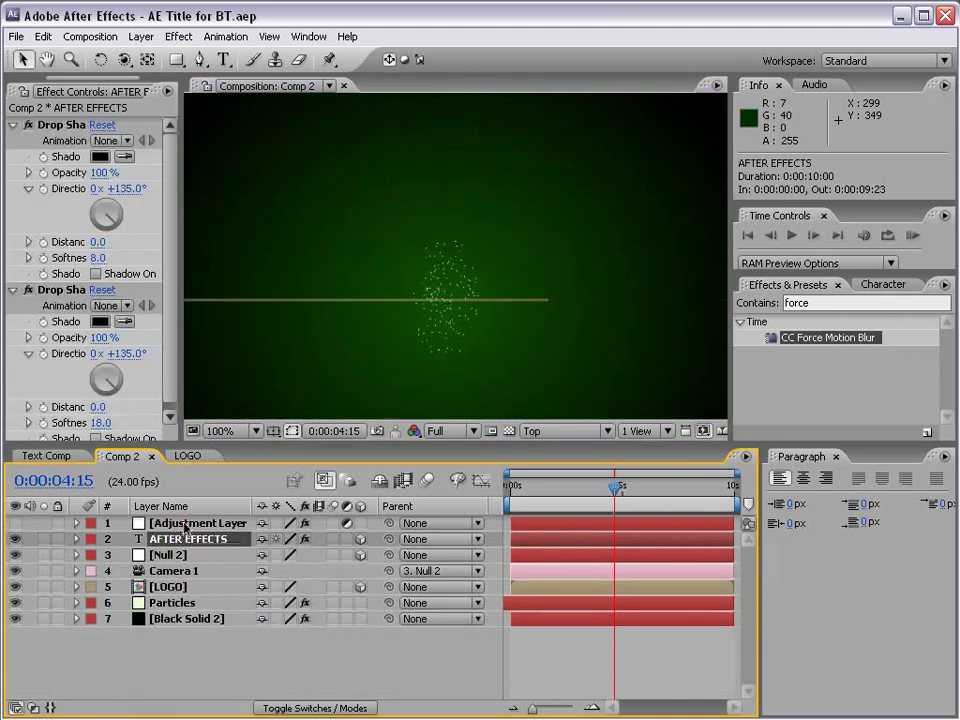
pyautogui.click(168, 587)
pyautogui.click(168, 587)
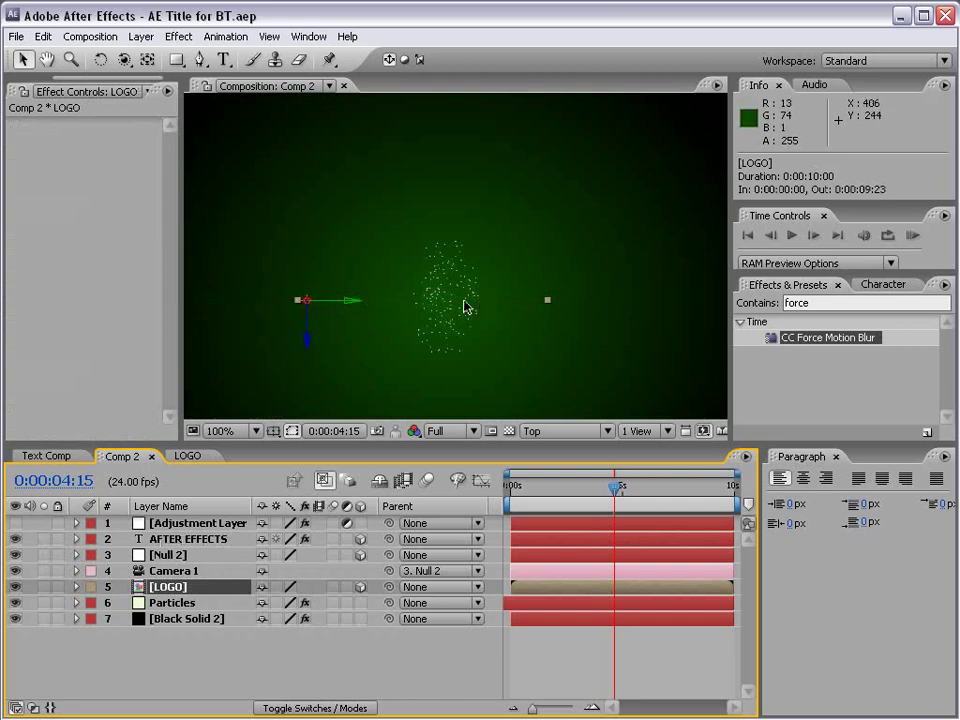
pyautogui.scroll(2, 480, 188)
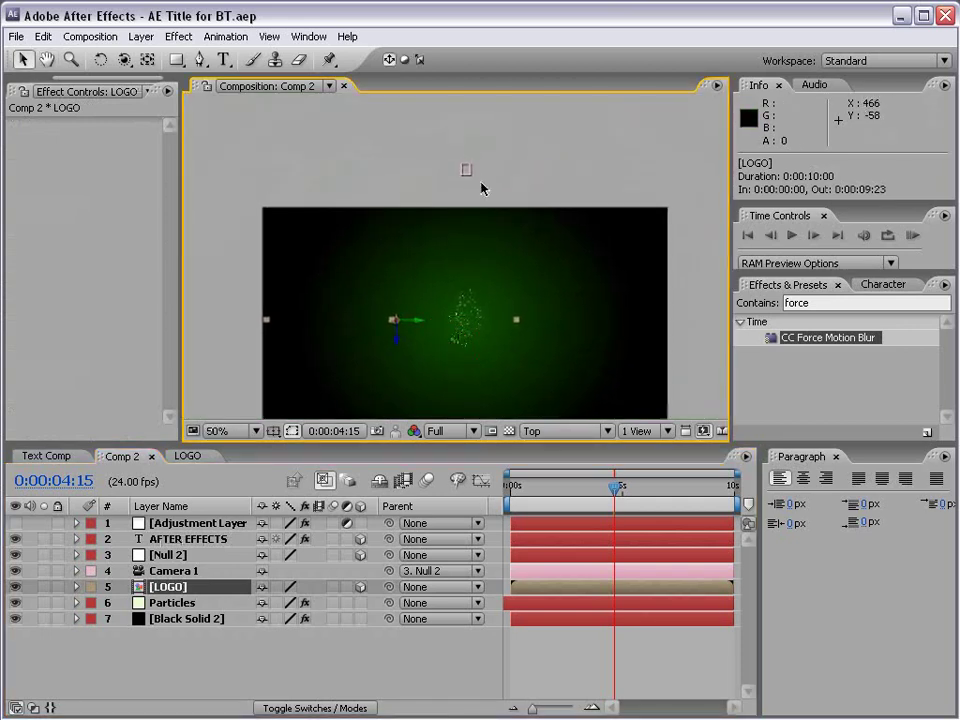
pyautogui.click(182, 540)
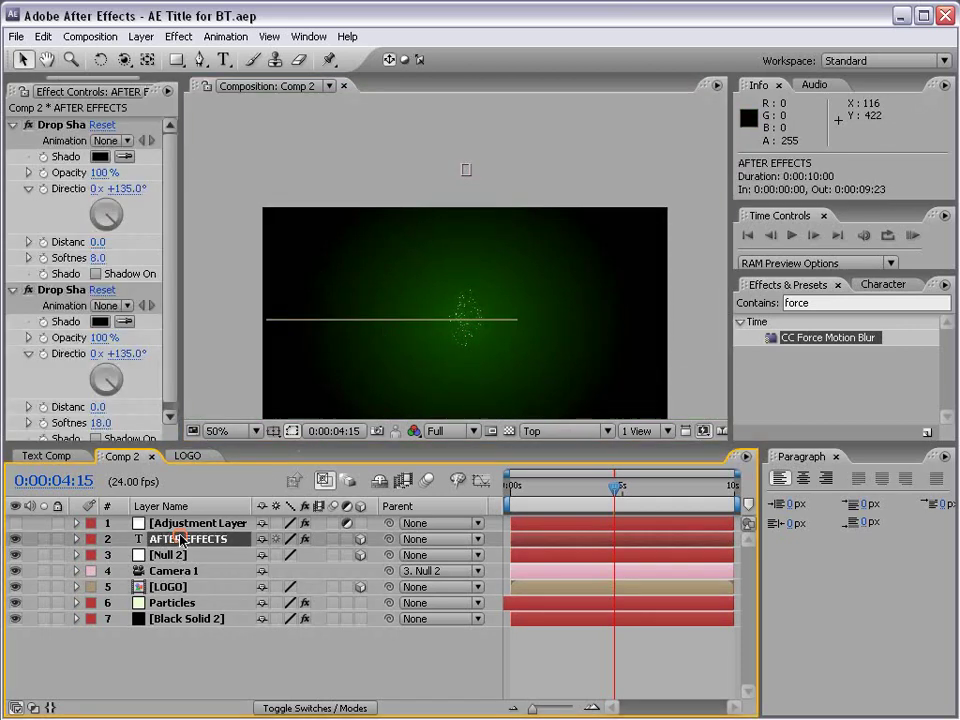
pyautogui.scroll(-1, 474, 216)
pyautogui.scroll(-1, 474, 200)
pyautogui.scroll(2, 472, 230)
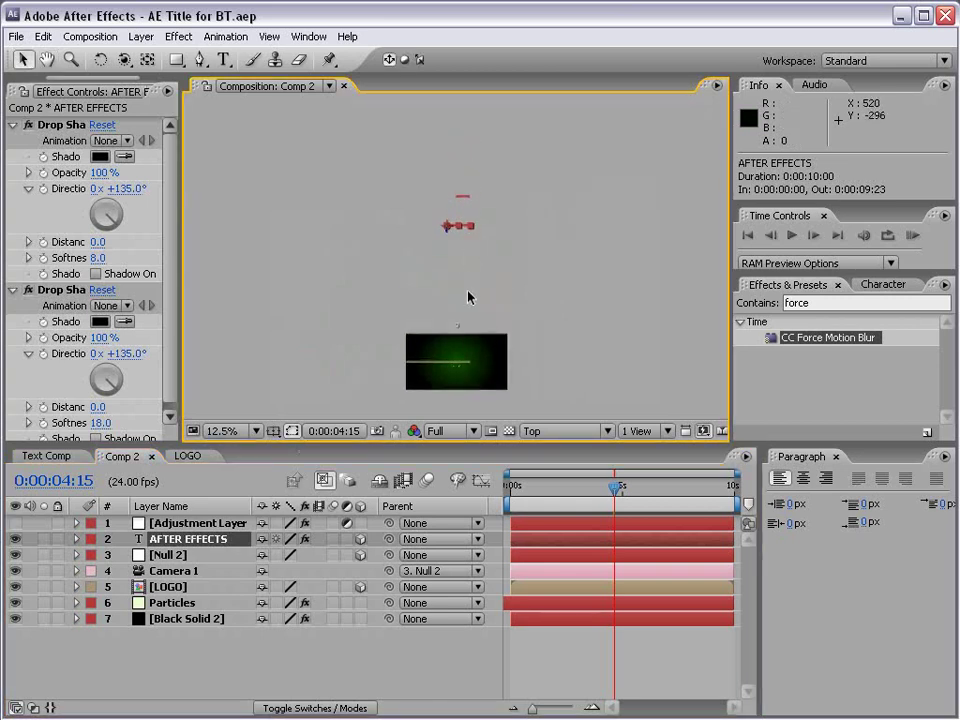
pyautogui.press('h')
pyautogui.scroll(1, 458, 330)
pyautogui.moveTo(439, 225); pyautogui.dragTo(439, 246)
pyautogui.scroll(1, 439, 246)
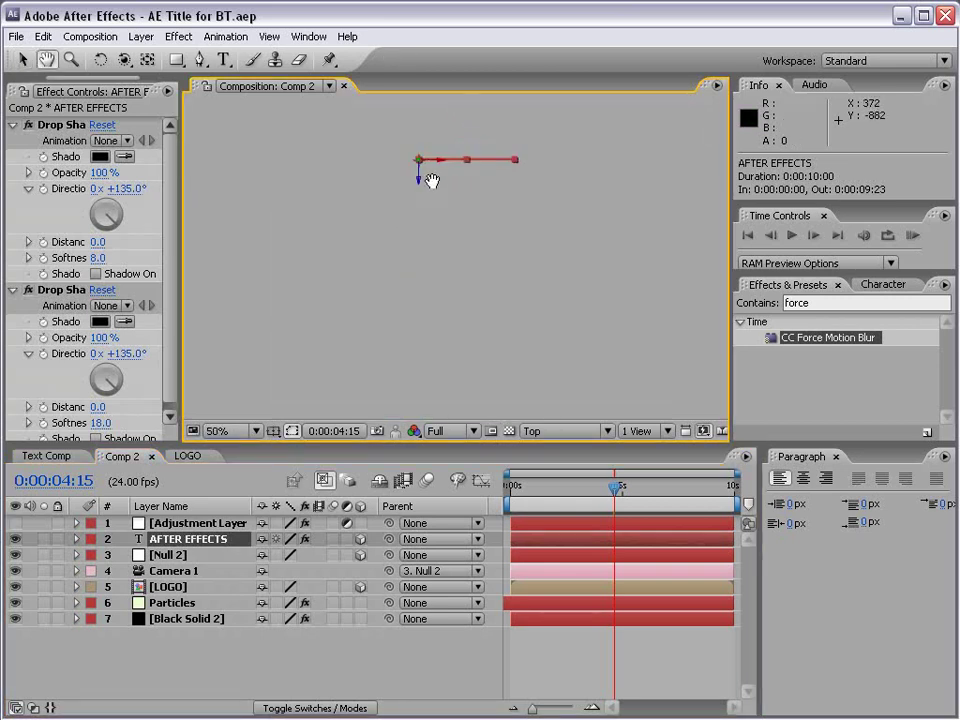
pyautogui.scroll(-1, 432, 181)
pyautogui.moveTo(476, 345); pyautogui.dragTo(476, 275)
pyautogui.press('v')
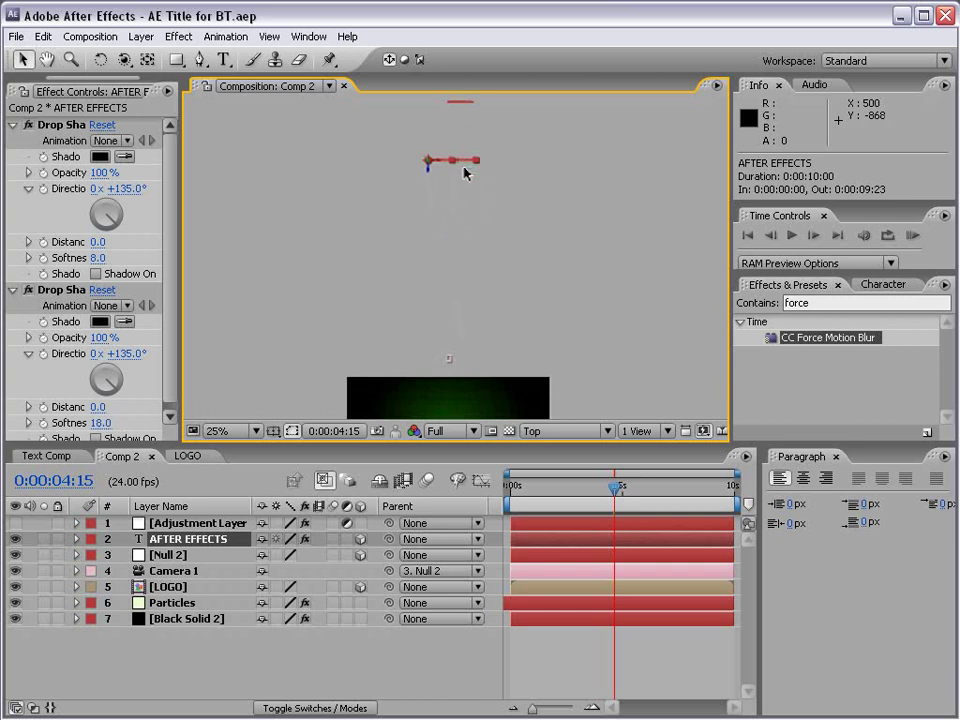
pyautogui.press('h')
pyautogui.scroll(1, 465, 173)
pyautogui.moveTo(448, 141); pyautogui.dragTo(450, 341)
pyautogui.press('v')
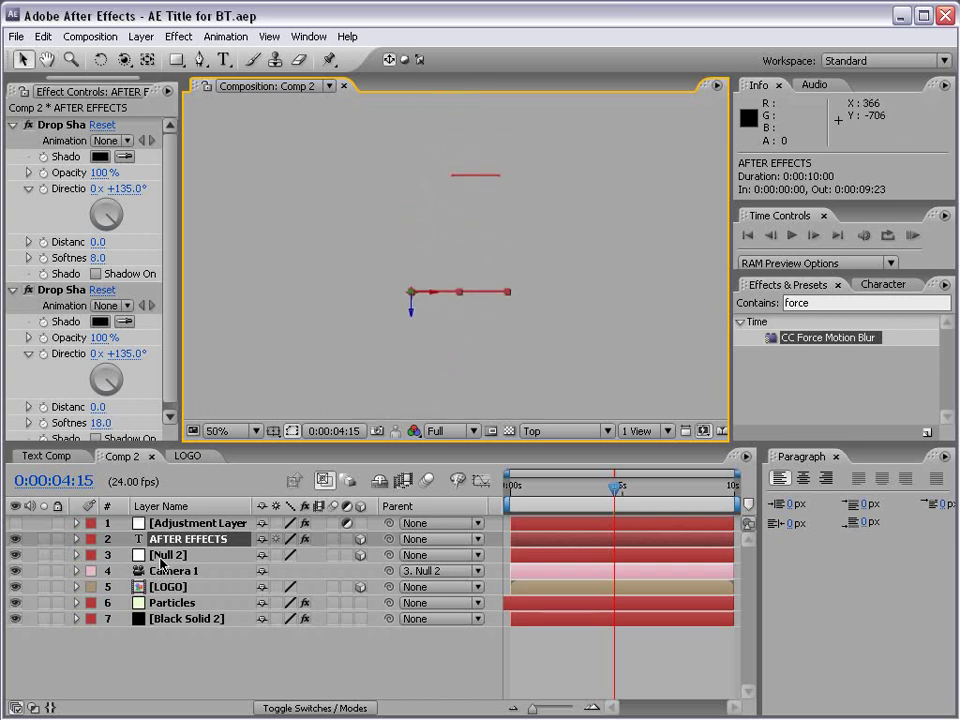
pyautogui.click(170, 556)
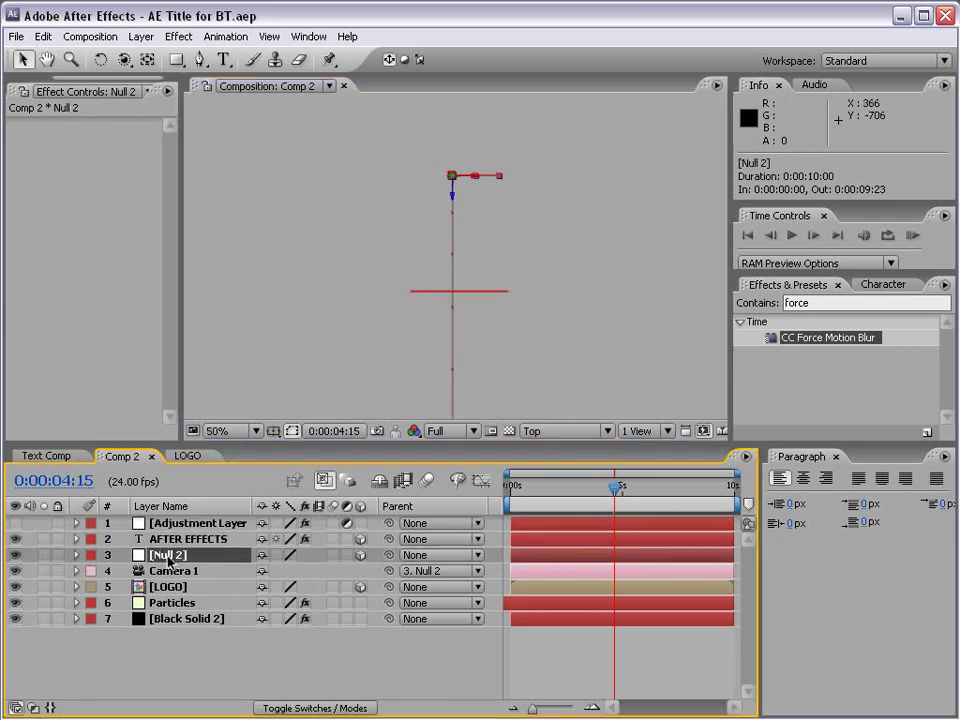
pyautogui.click(168, 540)
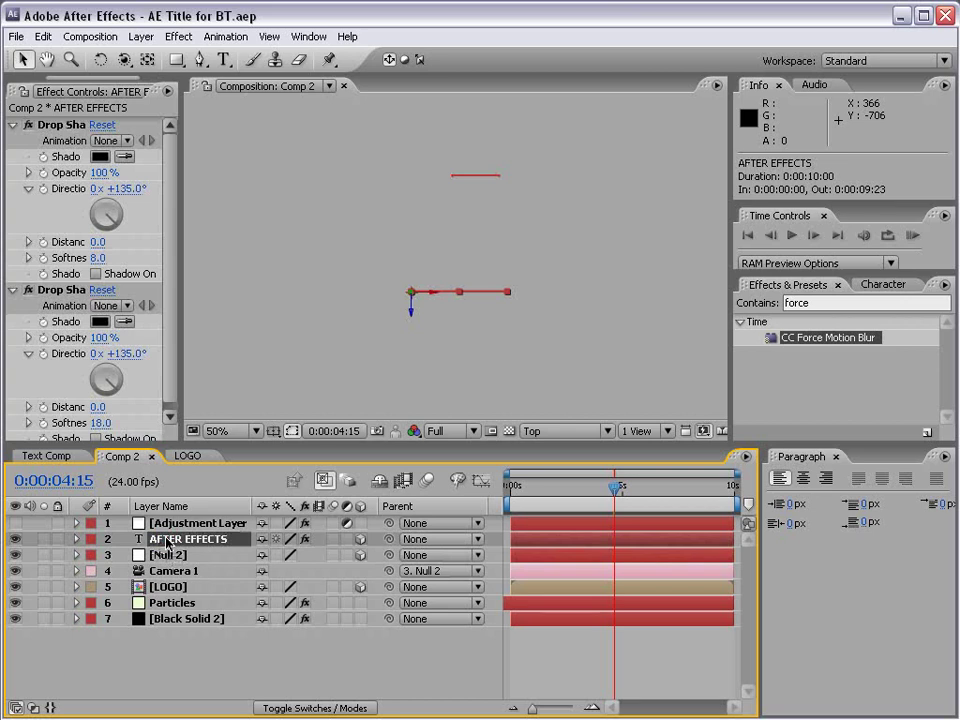
pyautogui.click(168, 555)
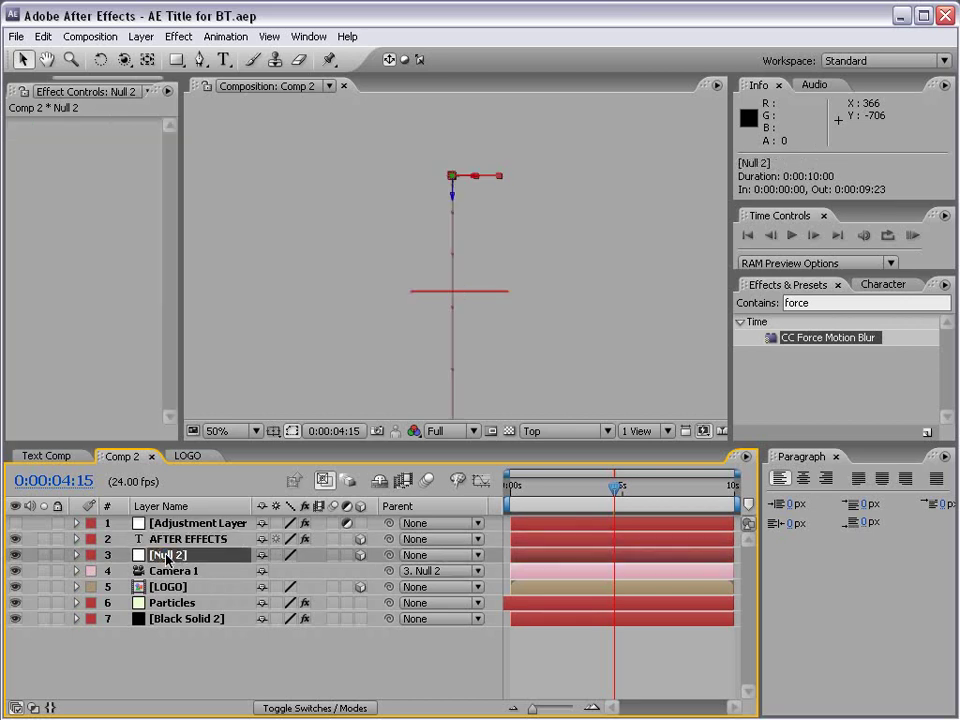
# - Push the AFTER EFFECTS title back along Z to about 1414 in Top view
pyautogui.click(170, 540)
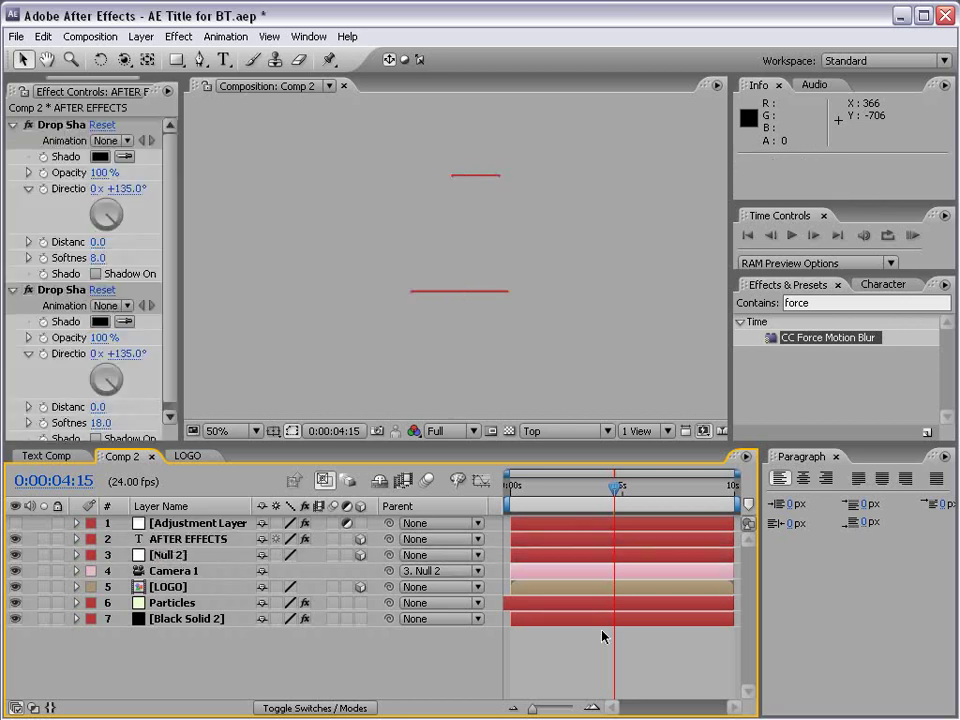
pyautogui.click(172, 539)
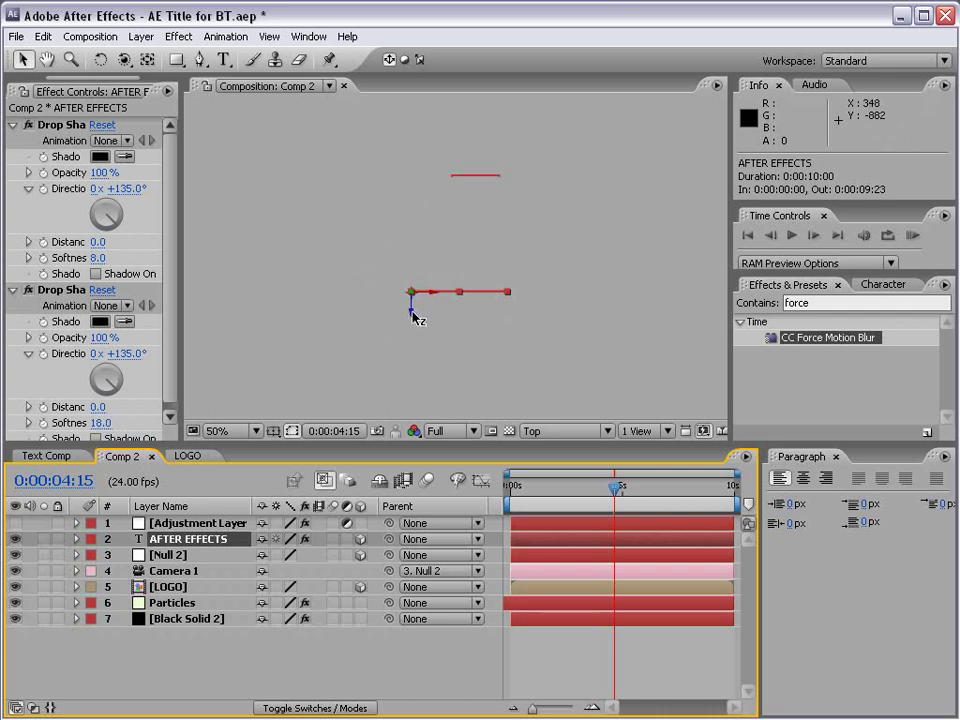
pyautogui.moveTo(412, 316); pyautogui.dragTo(406, 202)
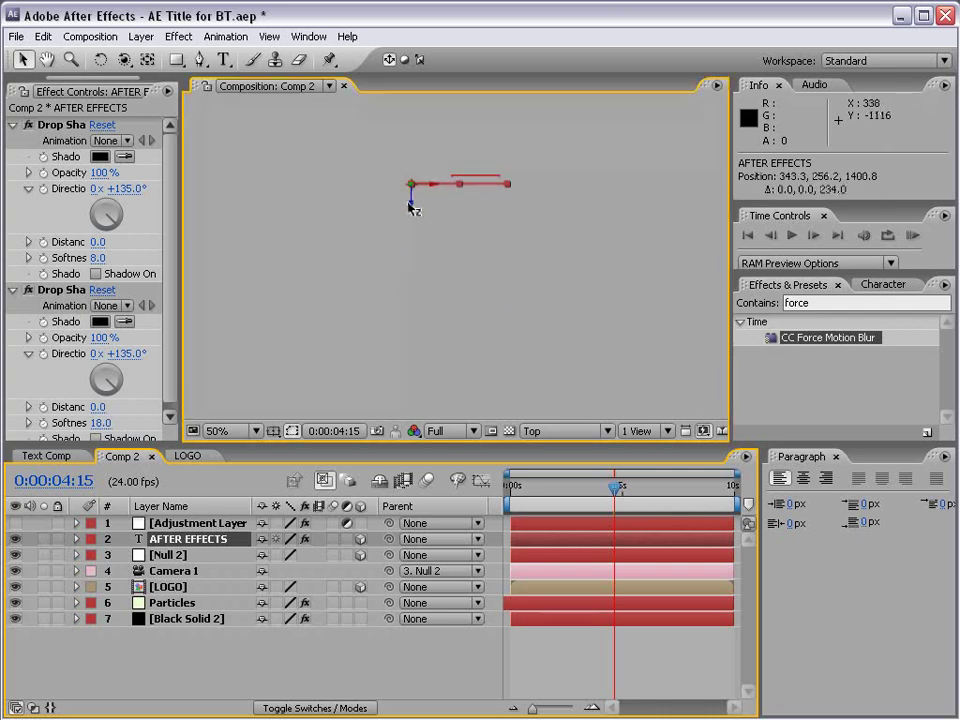
pyautogui.scroll(1, 480, 180)
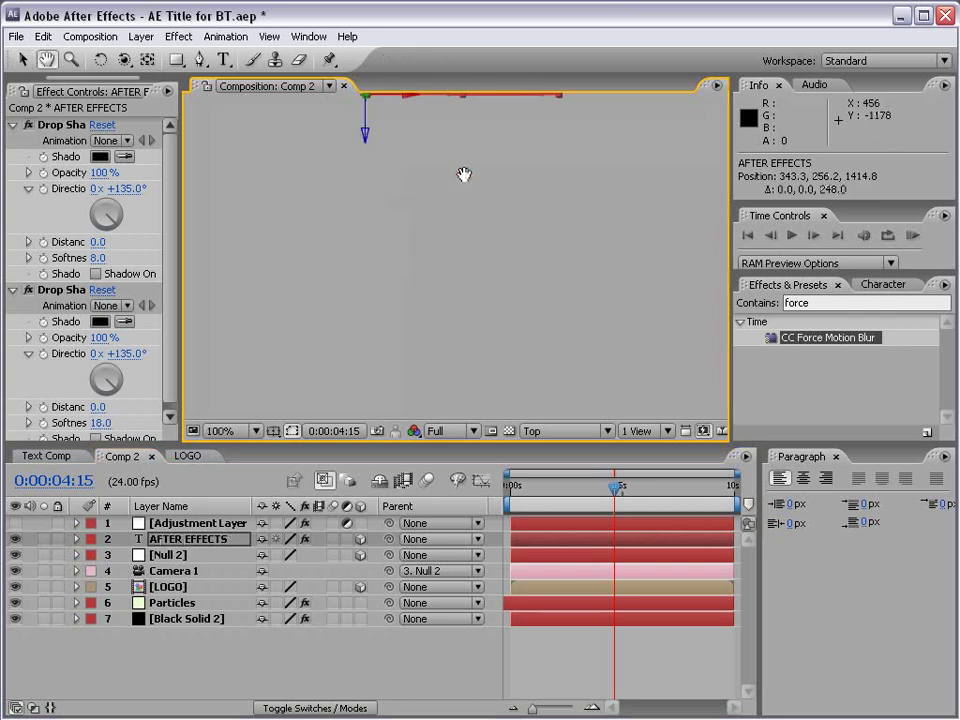
pyautogui.moveTo(463, 174); pyautogui.dragTo(456, 306)
pyautogui.scroll(1, 440, 280)
pyautogui.press('v')
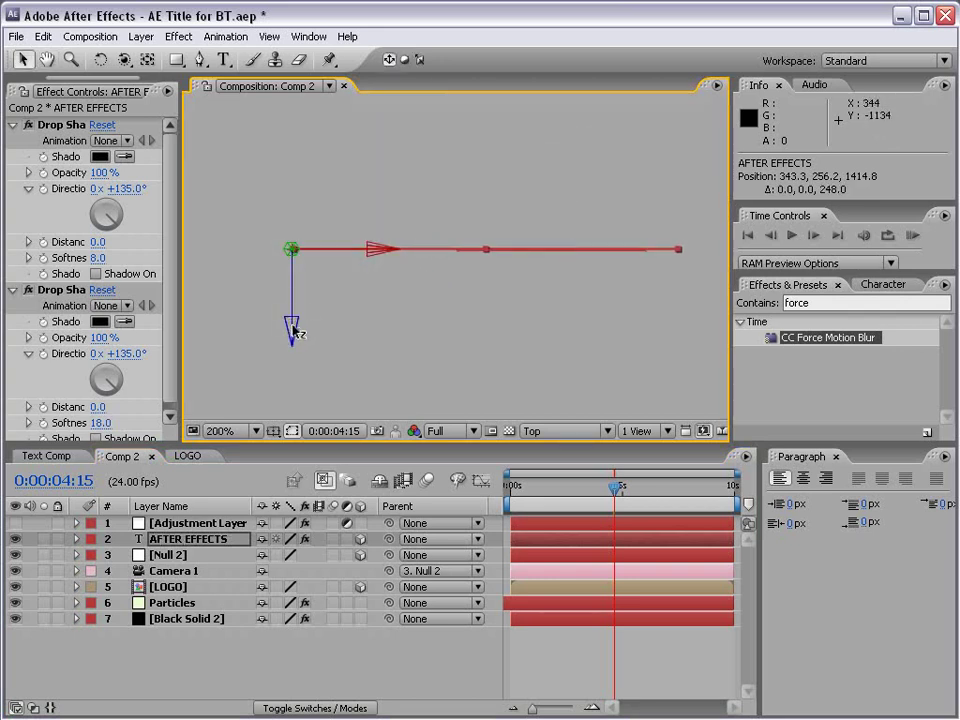
pyautogui.moveTo(292, 330); pyautogui.dragTo(291, 333)
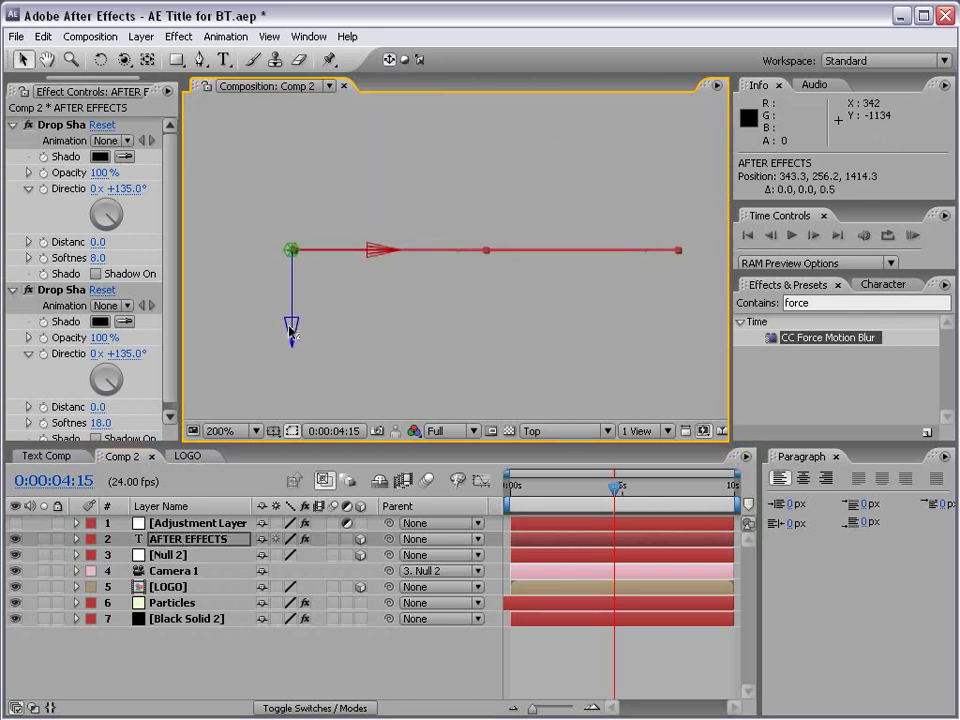
pyautogui.moveTo(291, 333); pyautogui.dragTo(291, 334)
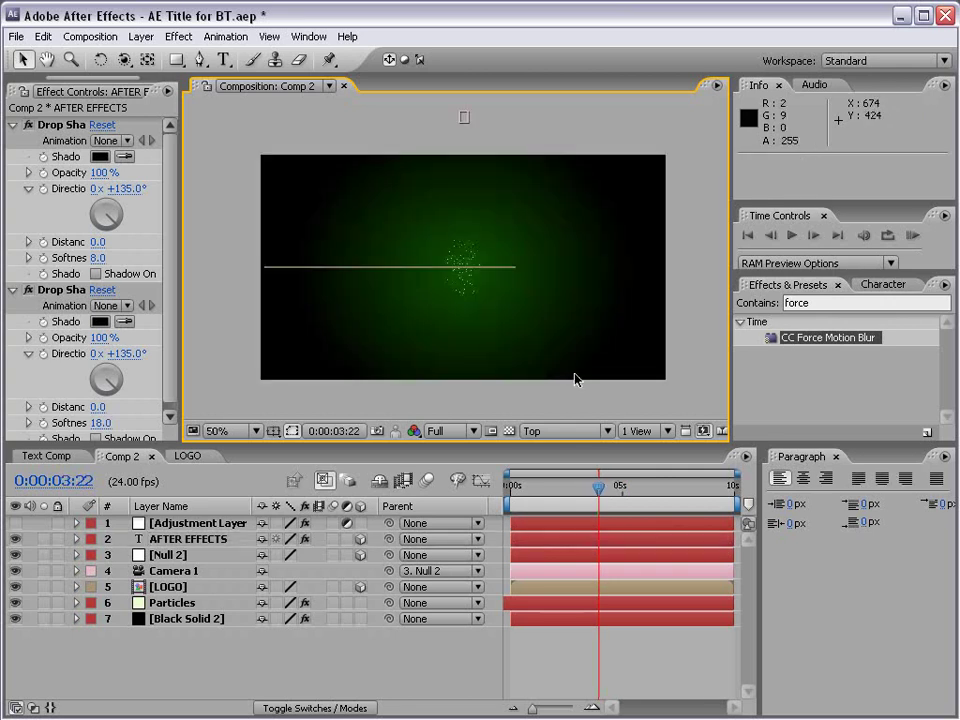
# - Switch the composition's 3D view to Active Camera
pyautogui.click(566, 432)
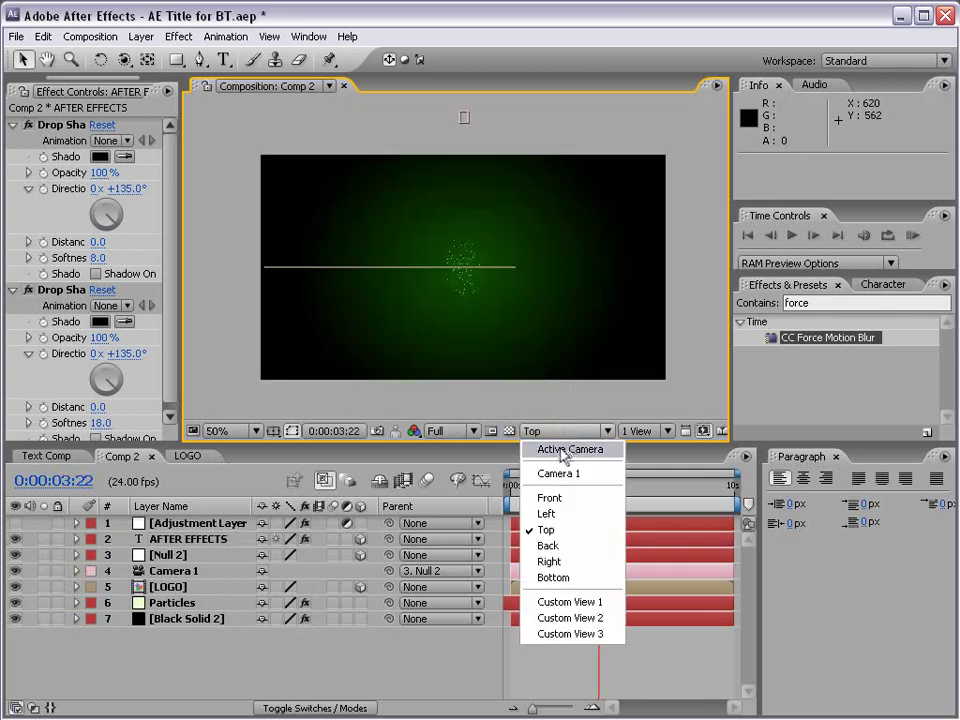
pyautogui.click(572, 452)
pyautogui.click(392, 643)
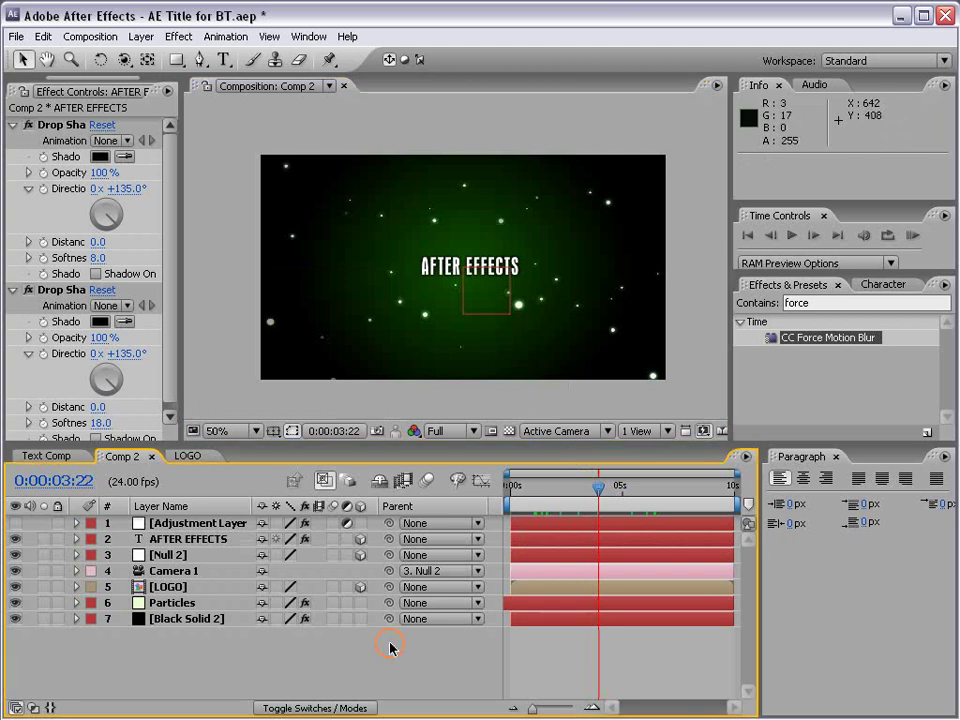
# - Scale the AFTER EFFECTS title to 148% and nudge it slightly left and up
pyautogui.click(468, 268)
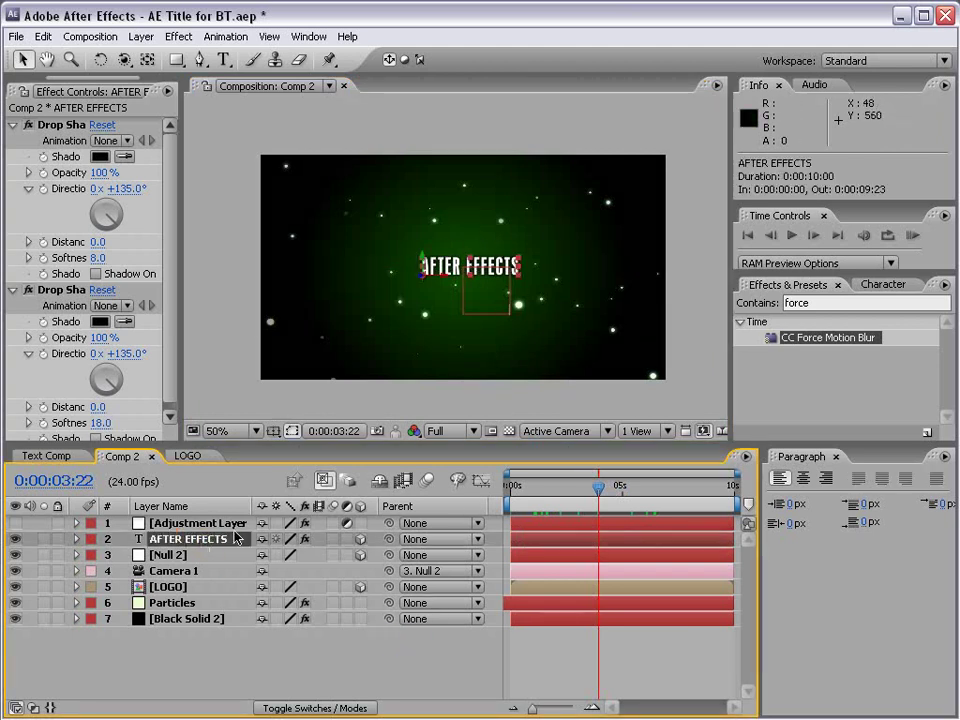
pyautogui.press('s')
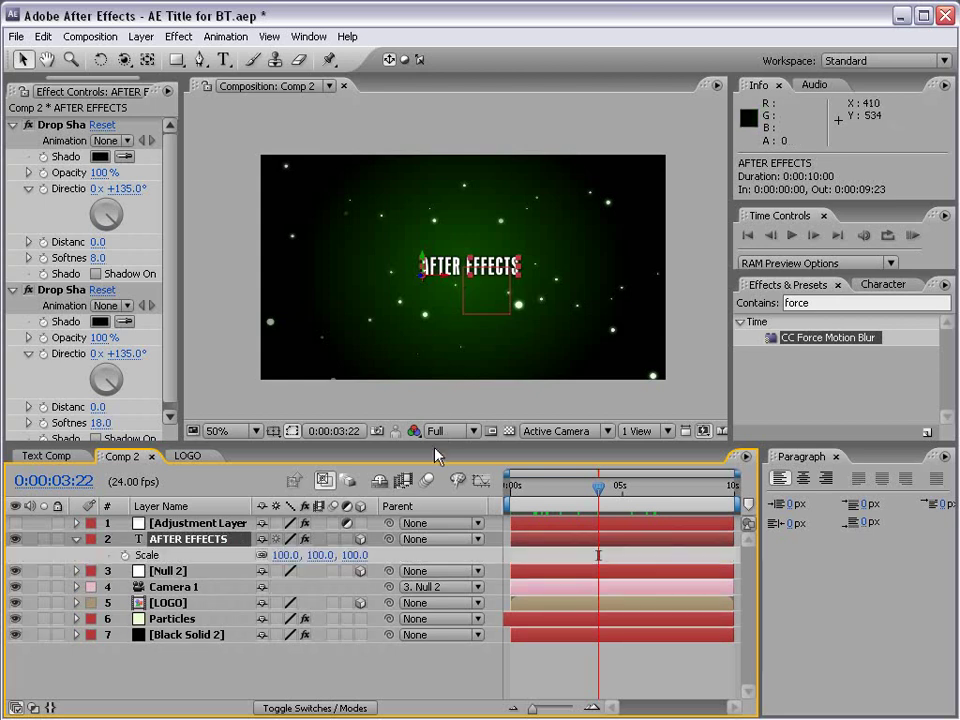
pyautogui.moveTo(327, 557)
pyautogui.mouseDown()
pyautogui.moveTo(476, 260)
pyautogui.moveTo(447, 272)
pyautogui.mouseUp()
pyautogui.press("'")
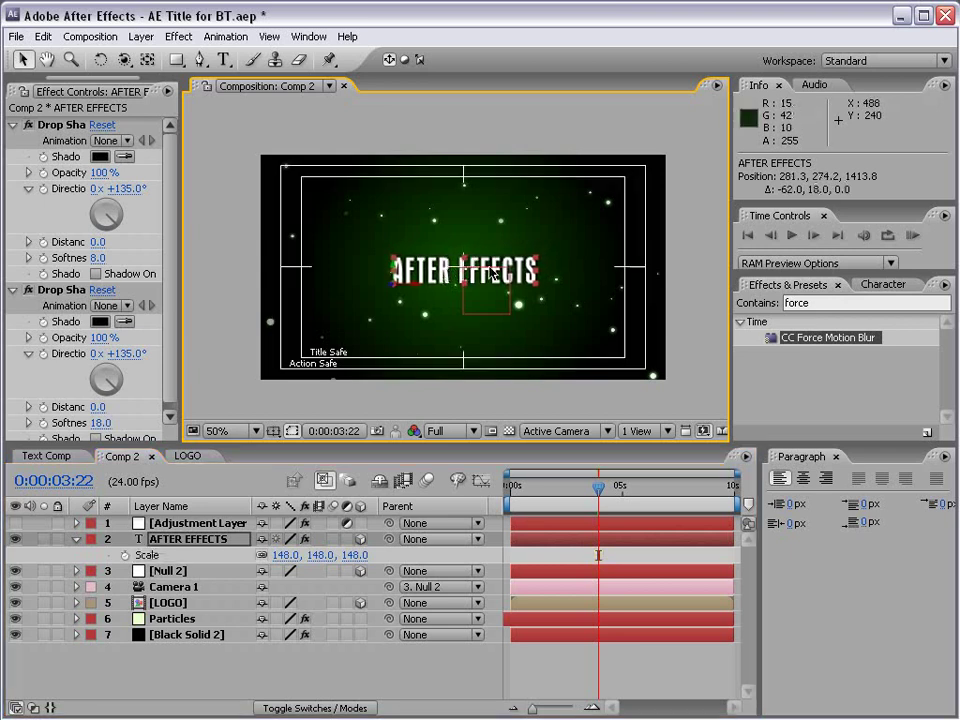
pyautogui.press('Left')
pyautogui.press('Left')
pyautogui.press('Left')
pyautogui.press('Up')
pyautogui.press('Up')
pyautogui.press('Up')
pyautogui.press("'")
pyautogui.click(568, 681)
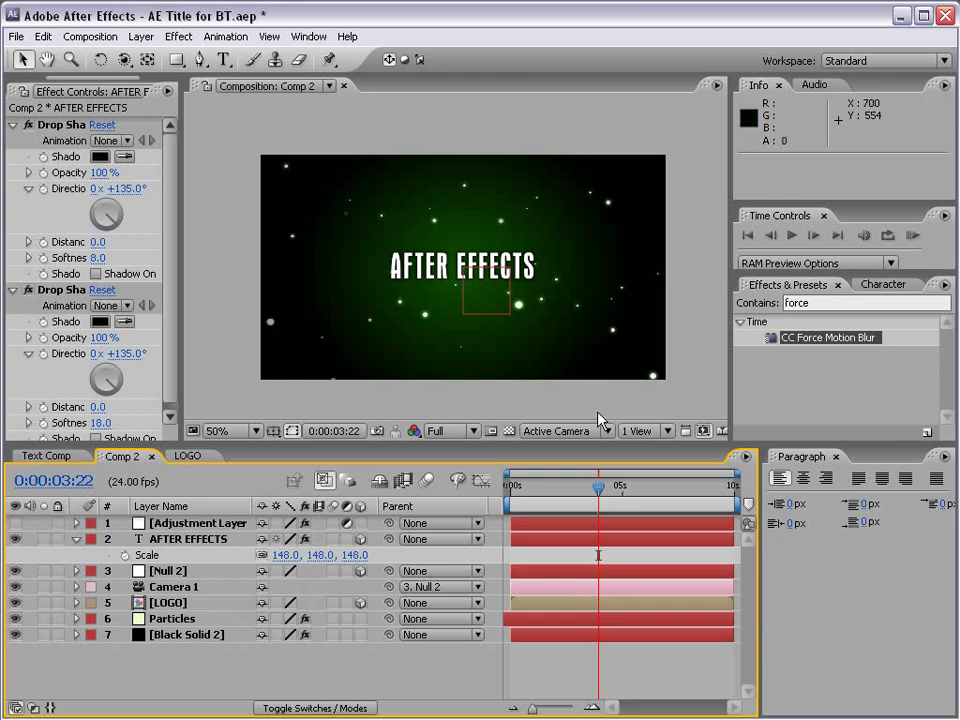
pyautogui.moveTo(597, 490)
pyautogui.mouseDown()
pyautogui.moveTo(548, 490)
pyautogui.moveTo(587, 490)
pyautogui.moveTo(561, 490)
pyautogui.moveTo(579, 490)
pyautogui.mouseUp()
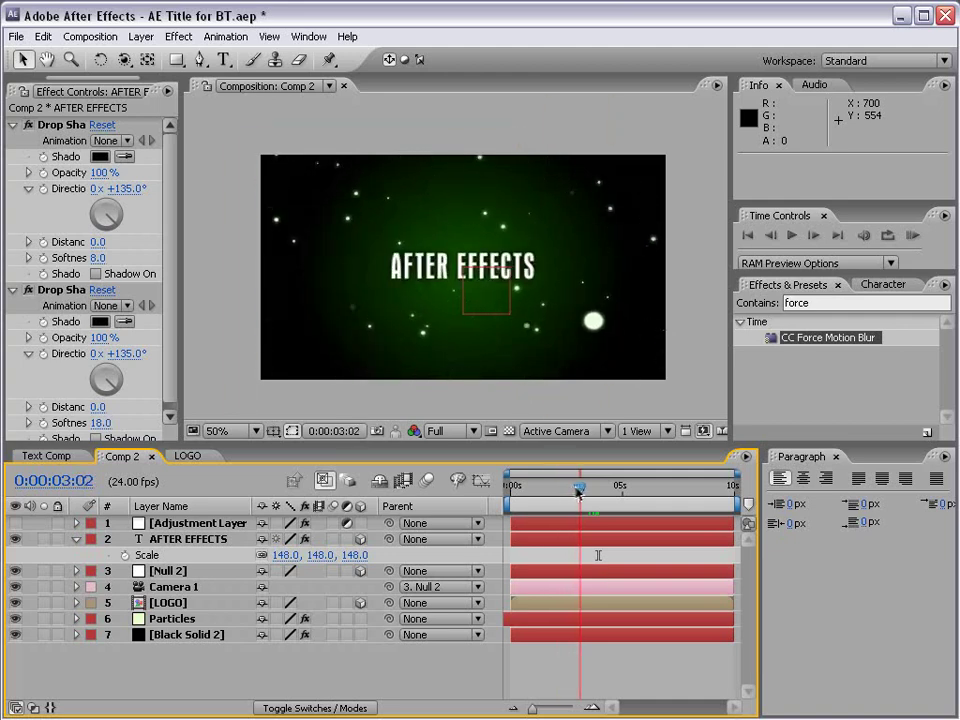
pyautogui.click(177, 571)
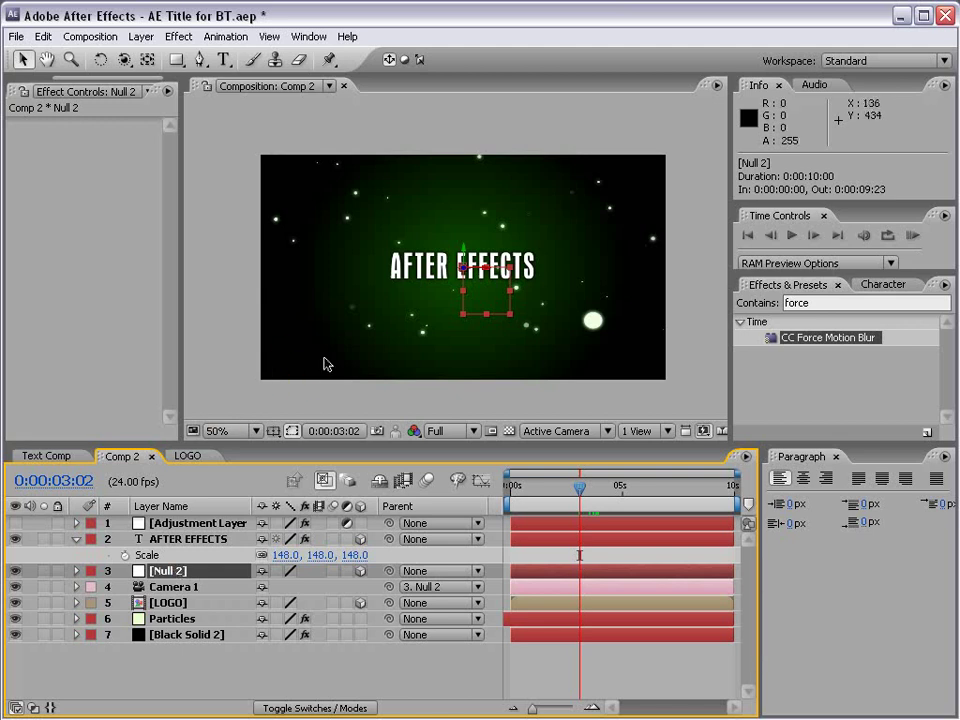
# - Try spinning and tilting Null 2 with the Rotation tool, undoing each trial turn
pyautogui.press('w')
pyautogui.moveTo(456, 252); pyautogui.dragTo(556, 257)
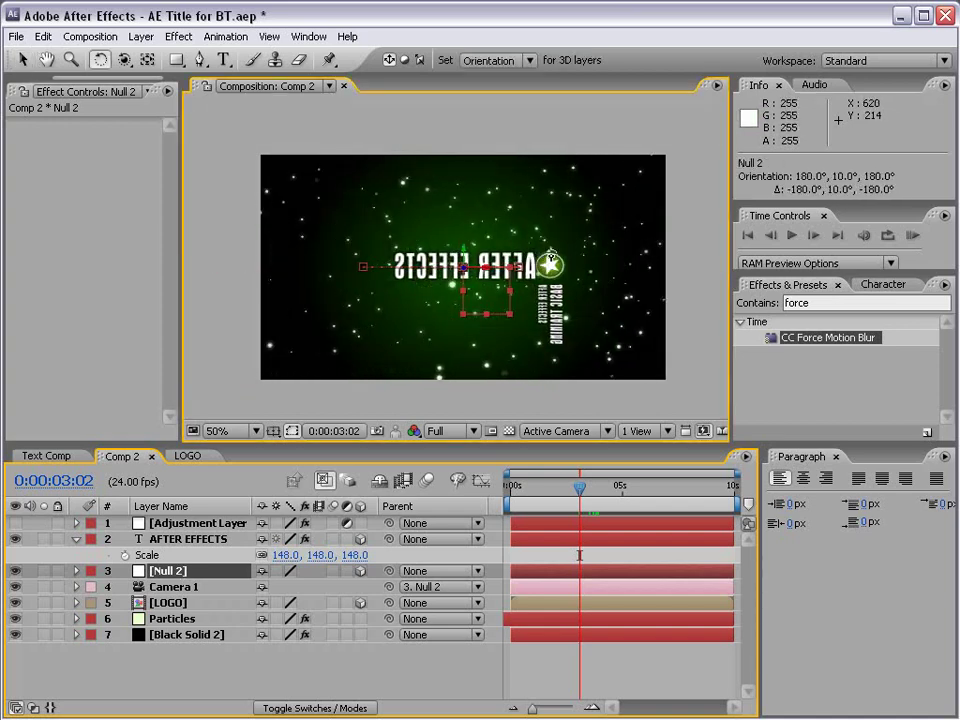
pyautogui.hotkey('ctrl', 'z')
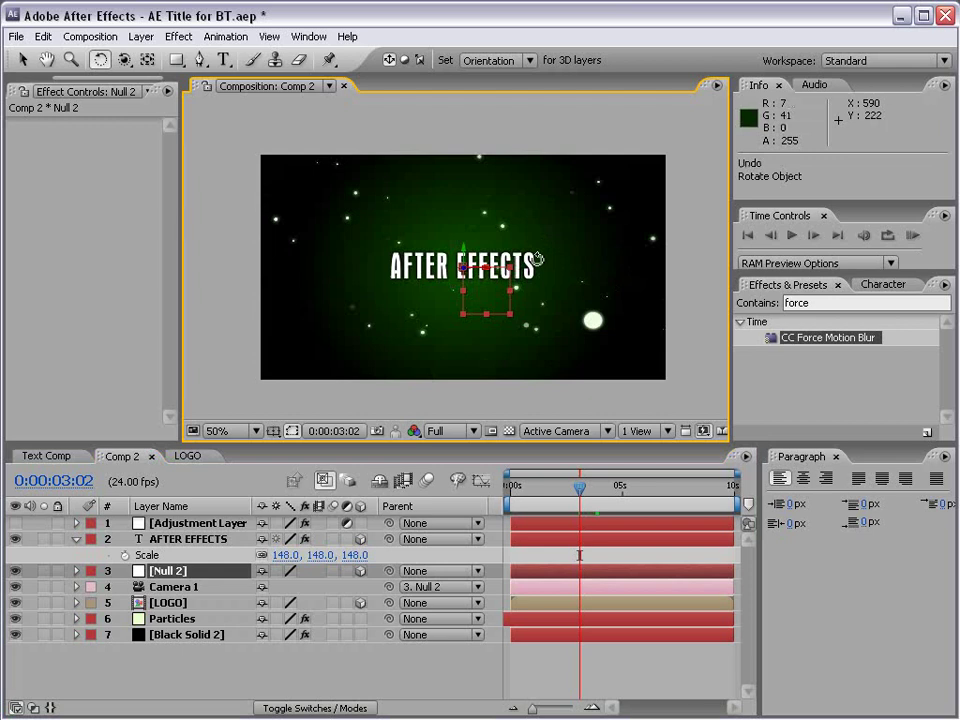
pyautogui.moveTo(476, 294); pyautogui.dragTo(480, 316)
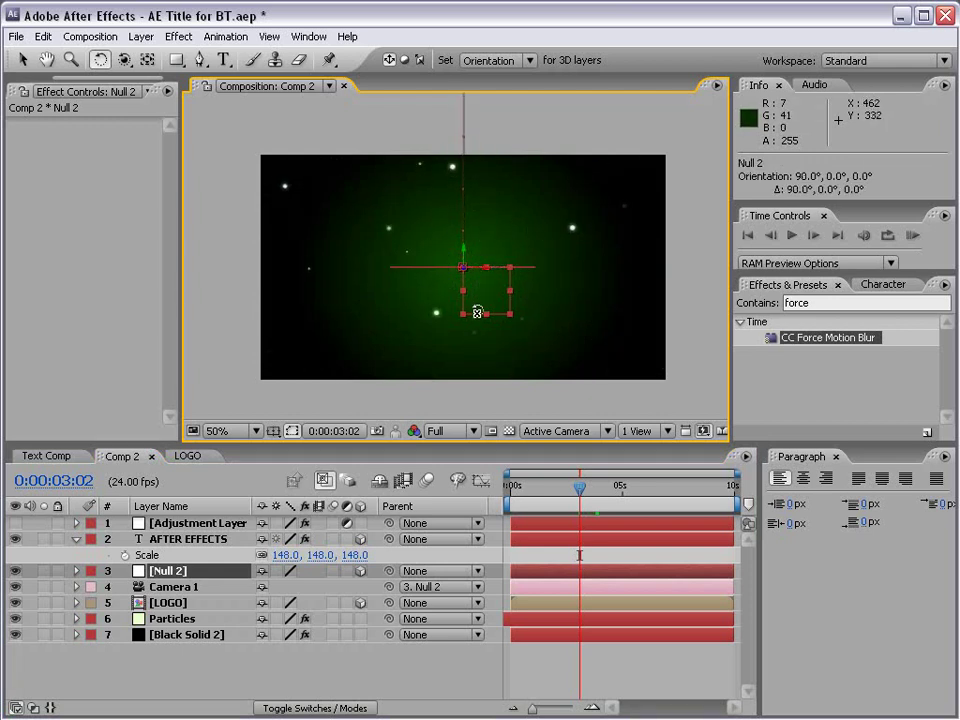
pyautogui.hotkey('ctrl', 'z')
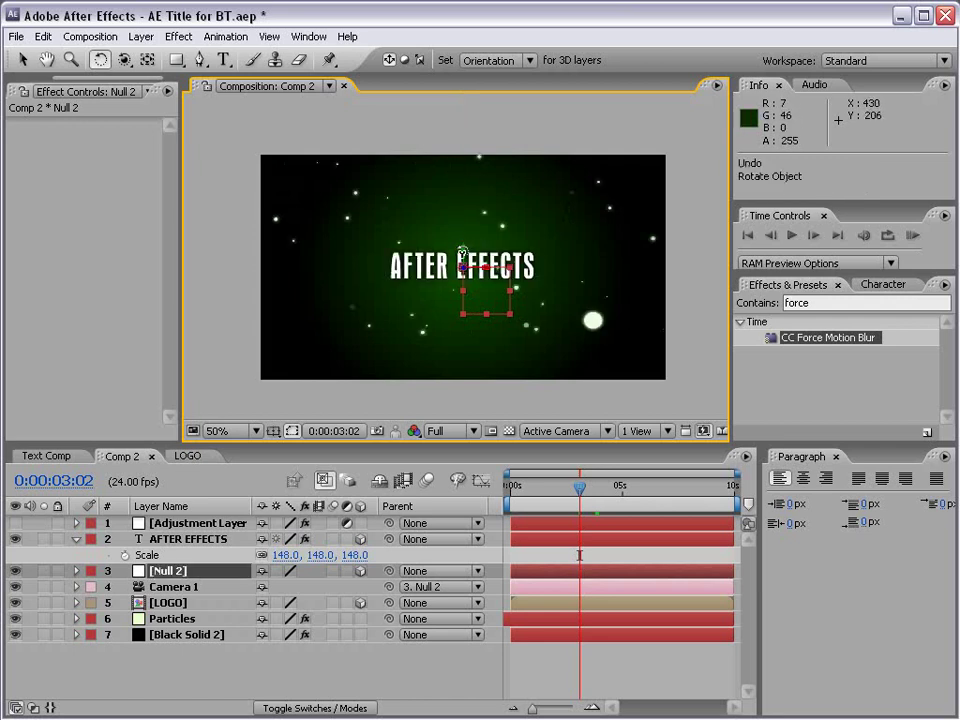
pyautogui.moveTo(463, 265); pyautogui.dragTo(443, 260)
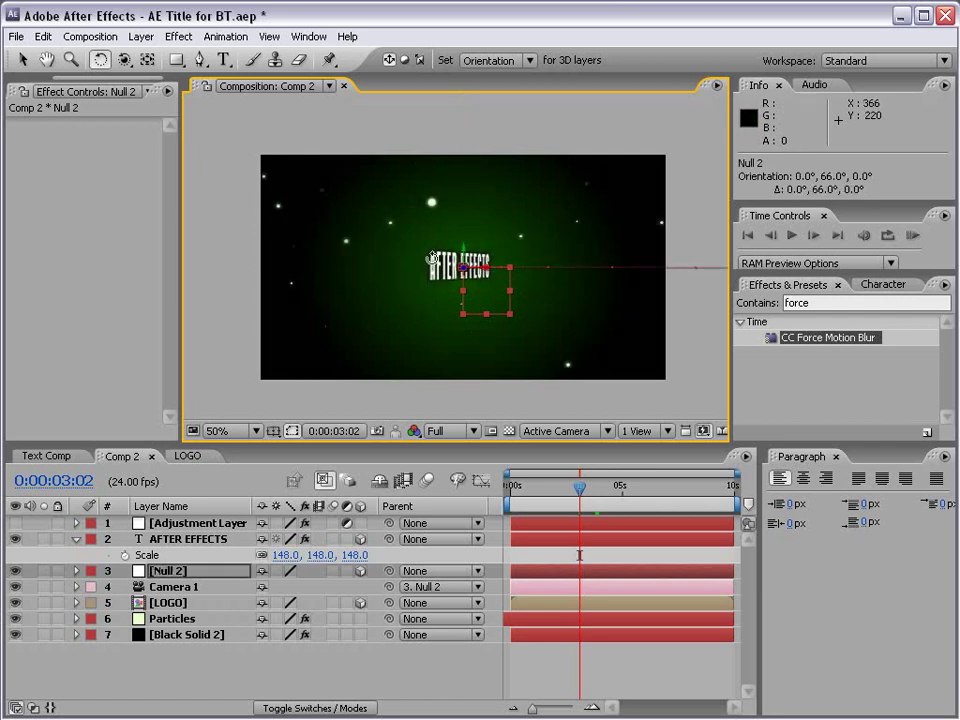
pyautogui.hotkey('ctrl', 'z')
# - Reveal Null 2's keyframed properties and move the current time to 0:00:04:08
pyautogui.click(195, 574)
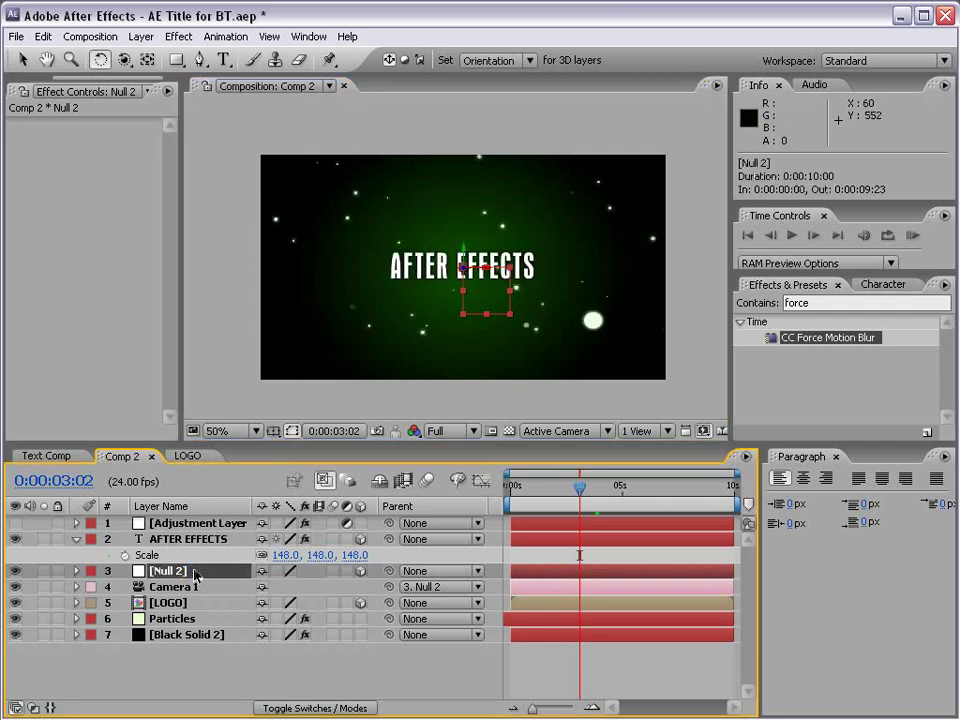
pyautogui.press('u')
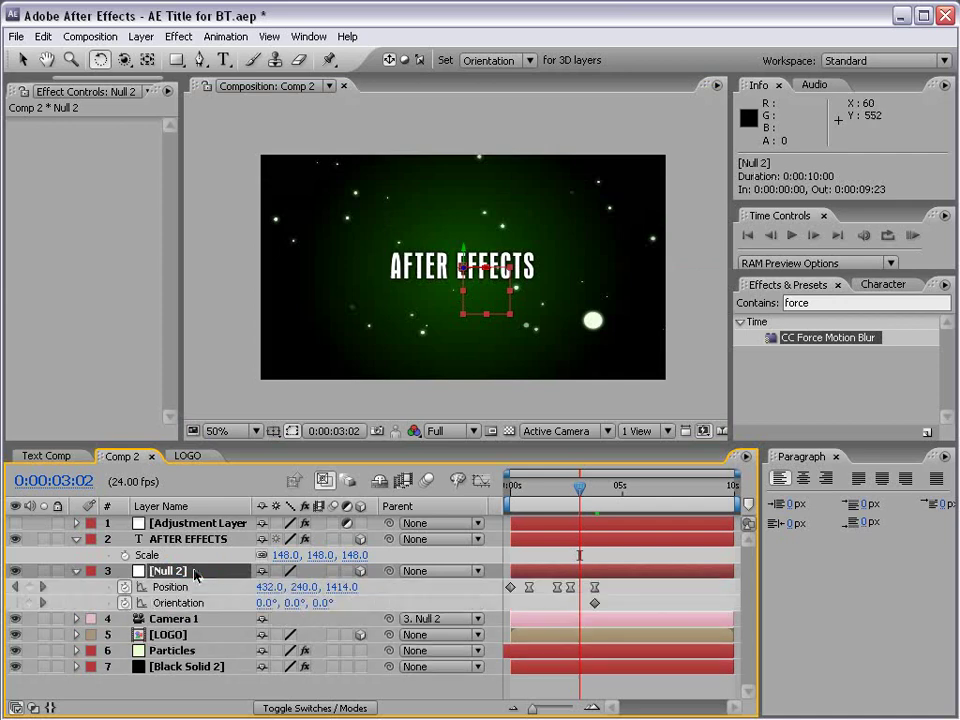
pyautogui.press('=')
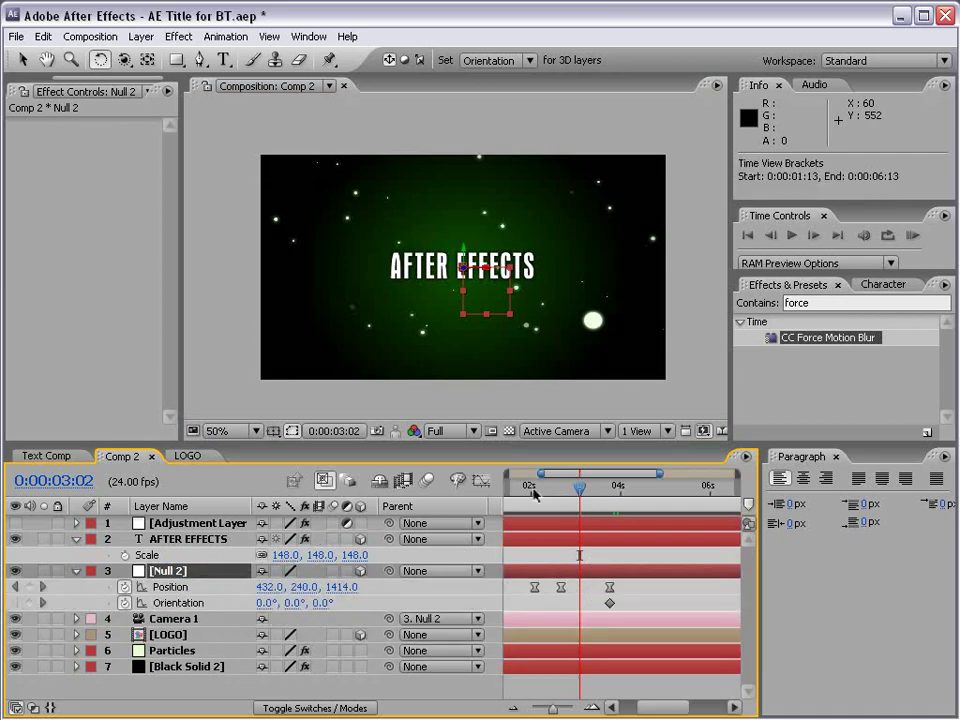
pyautogui.moveTo(533, 494); pyautogui.dragTo(610, 492)
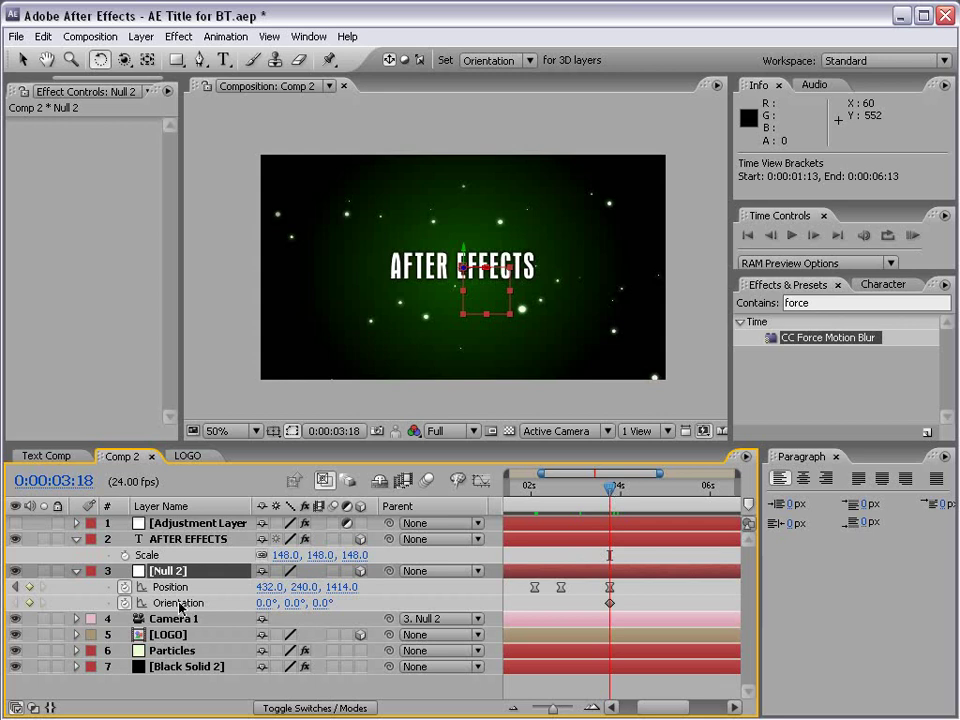
pyautogui.moveTo(610, 492); pyautogui.dragTo(634, 492)
pyautogui.hotkey('ctrl', 'z')
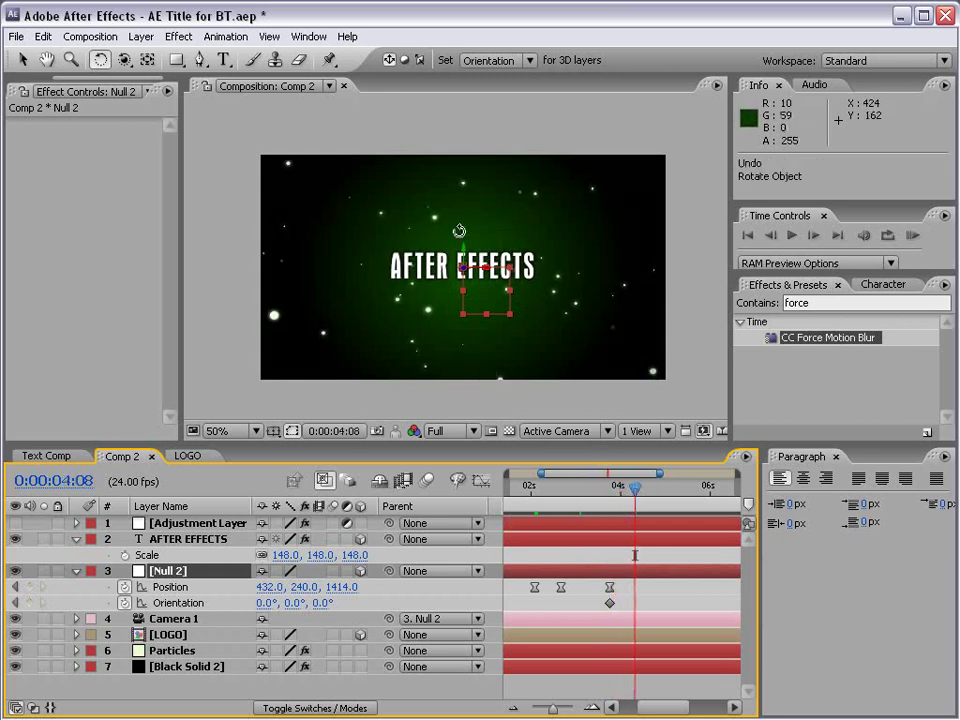
# - Rotate Null 2 to Orientation 0°, 90°, 0° and ease both Orientation keyframes
pyautogui.moveTo(463, 258); pyautogui.dragTo(426, 257)
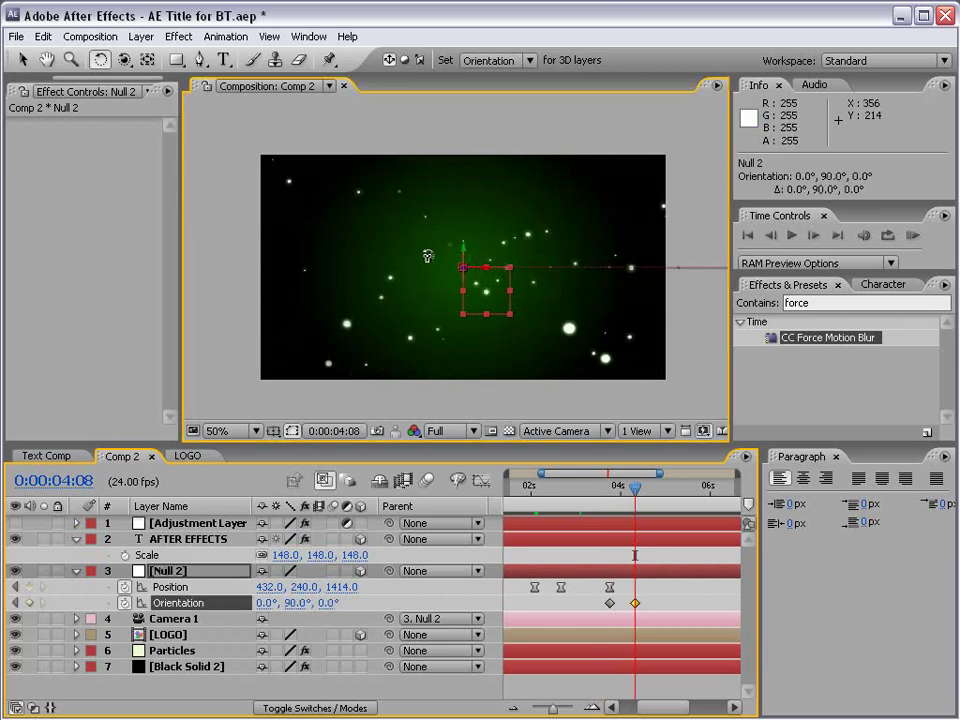
pyautogui.moveTo(635, 489)
pyautogui.mouseDown()
pyautogui.moveTo(611, 489)
pyautogui.moveTo(637, 490)
pyautogui.mouseUp()
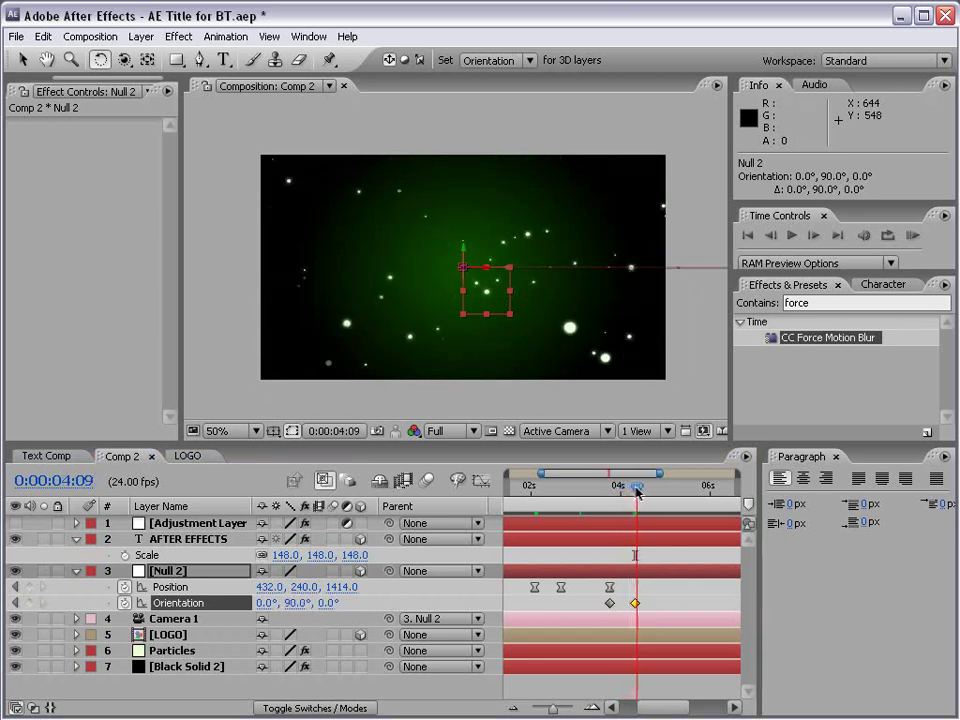
pyautogui.click(656, 597)
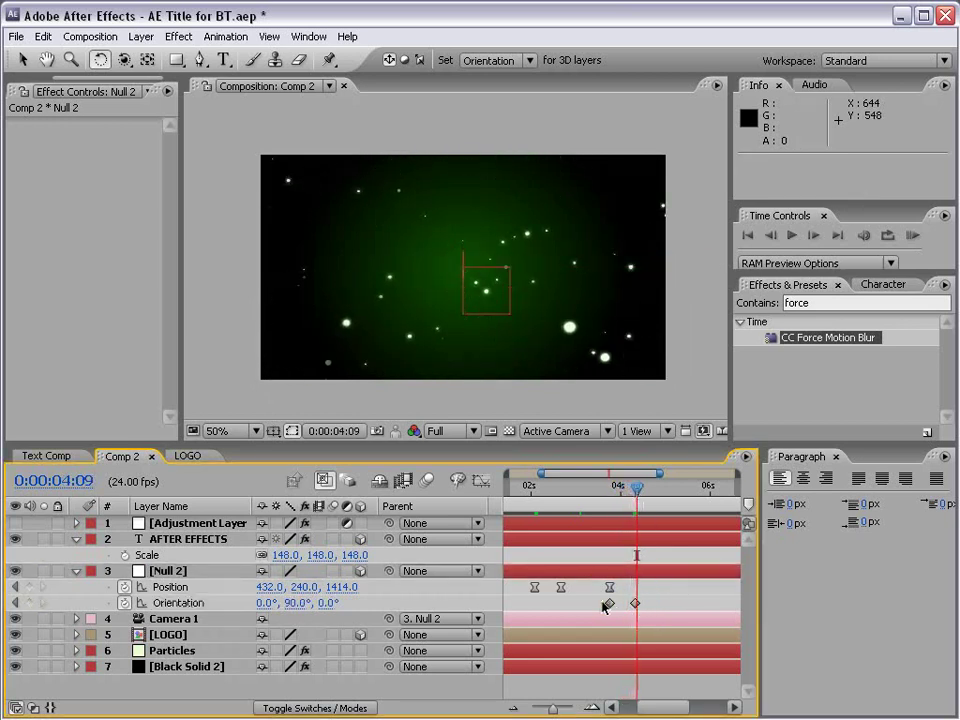
pyautogui.click(608, 604)
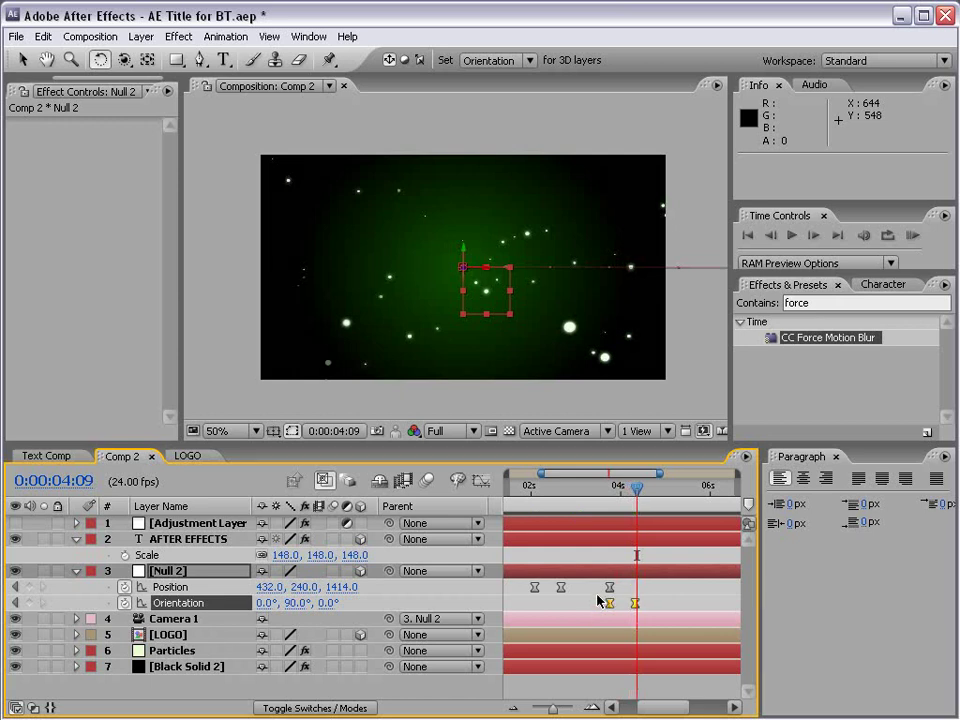
pyautogui.moveTo(618, 500); pyautogui.dragTo(636, 496)
# - Trim the AFTER EFFECTS text layer's out point to 0:00:04:08
pyautogui.click(661, 596)
pyautogui.moveTo(636, 488); pyautogui.dragTo(637, 488)
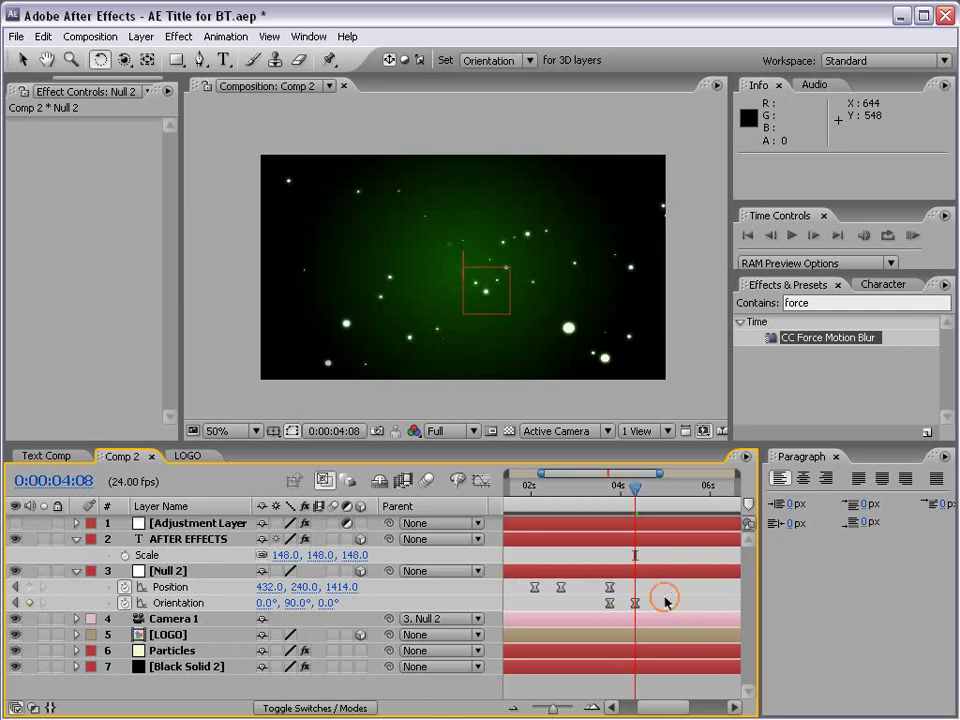
pyautogui.click(190, 539)
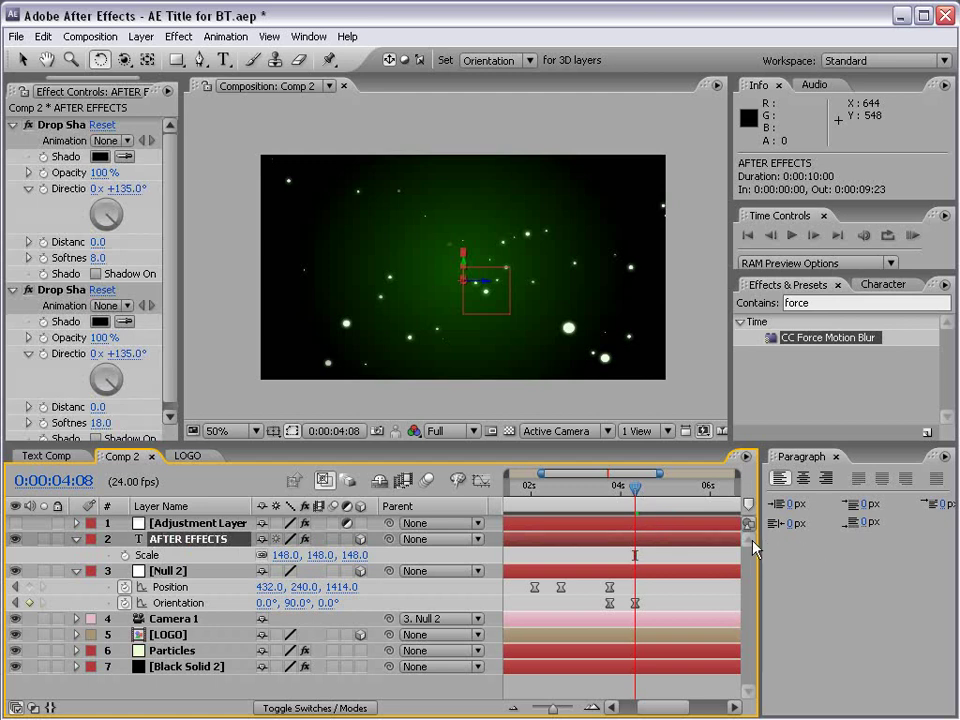
pyautogui.click(615, 540)
pyautogui.hotkey('alt', ']')
pyautogui.hotkey('ctrl', 'z')
pyautogui.press('-')
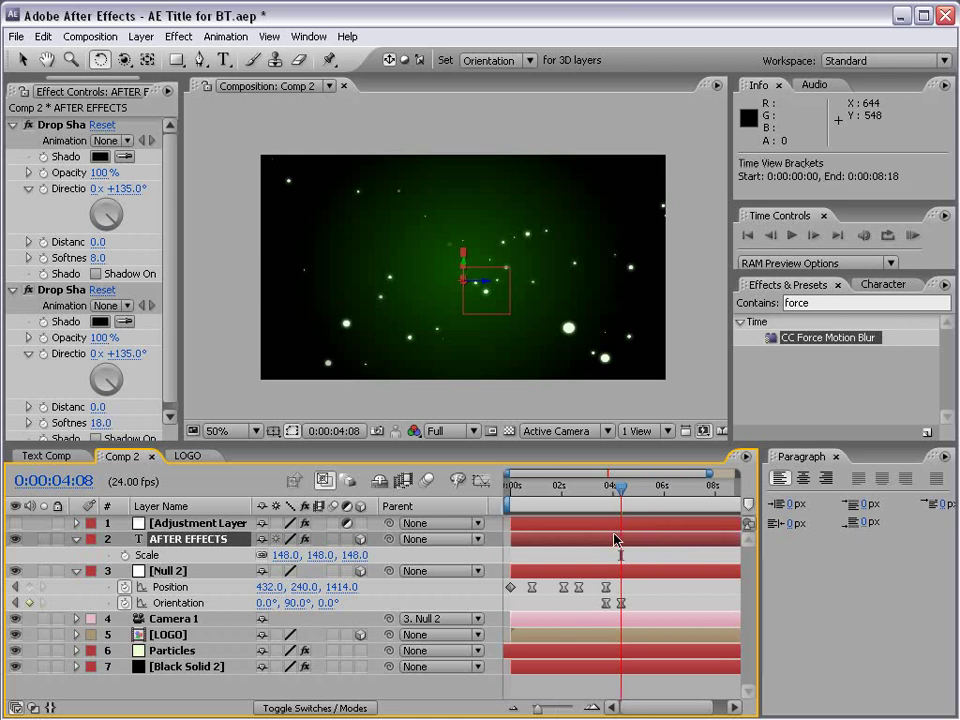
pyautogui.moveTo(733, 540); pyautogui.dragTo(613, 543)
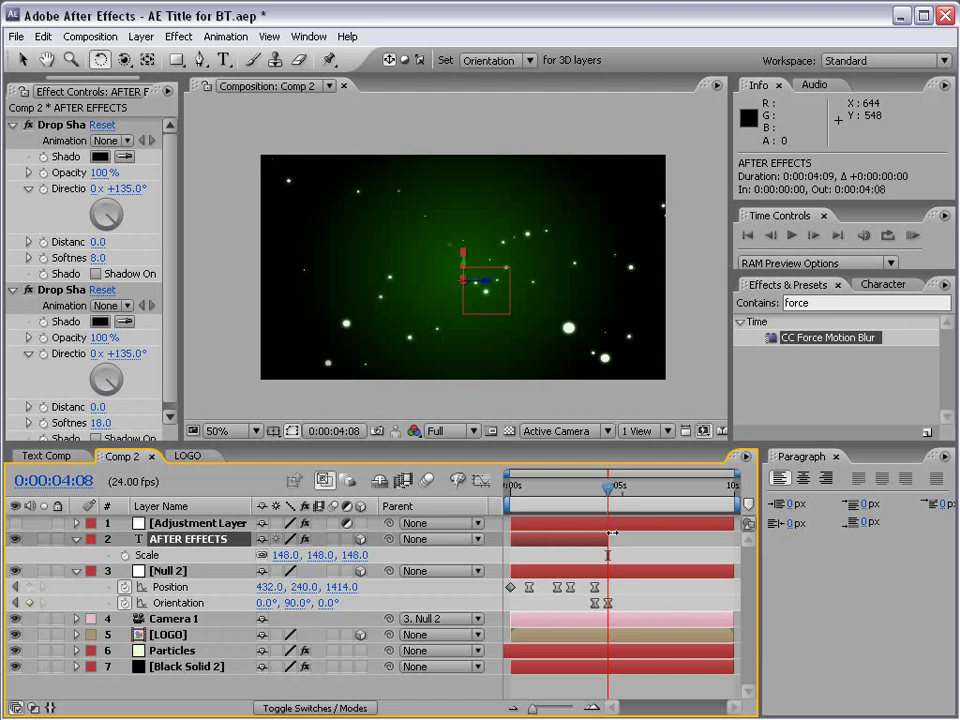
pyautogui.press('=')
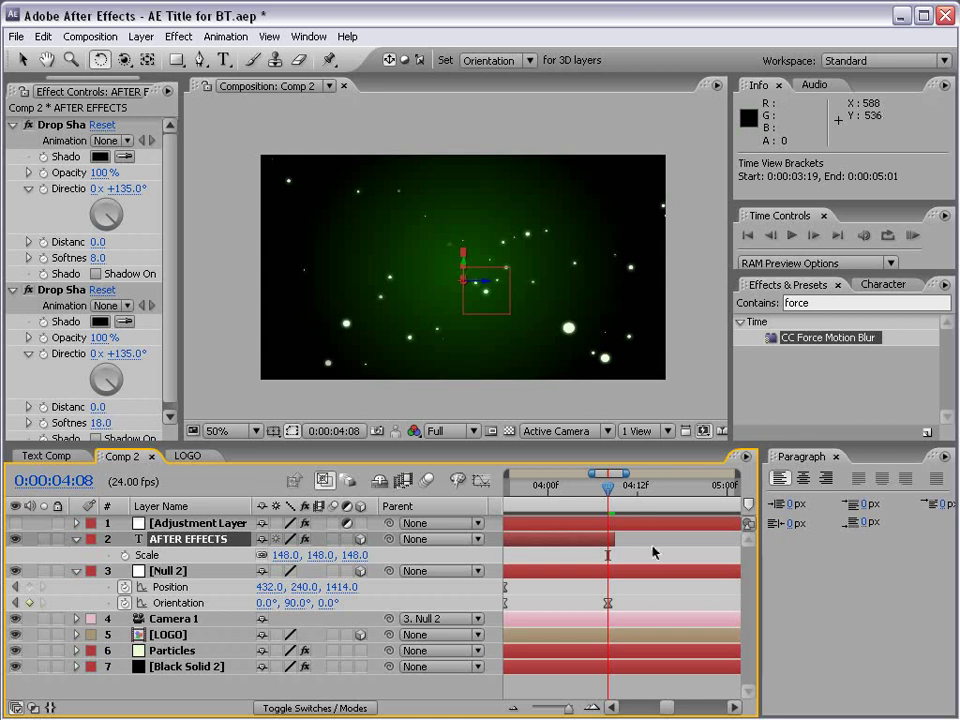
# - Duplicate the AFTER EFFECTS text layer to create AFTER EFFECTS 2
pyautogui.click(652, 555)
pyautogui.click(530, 549)
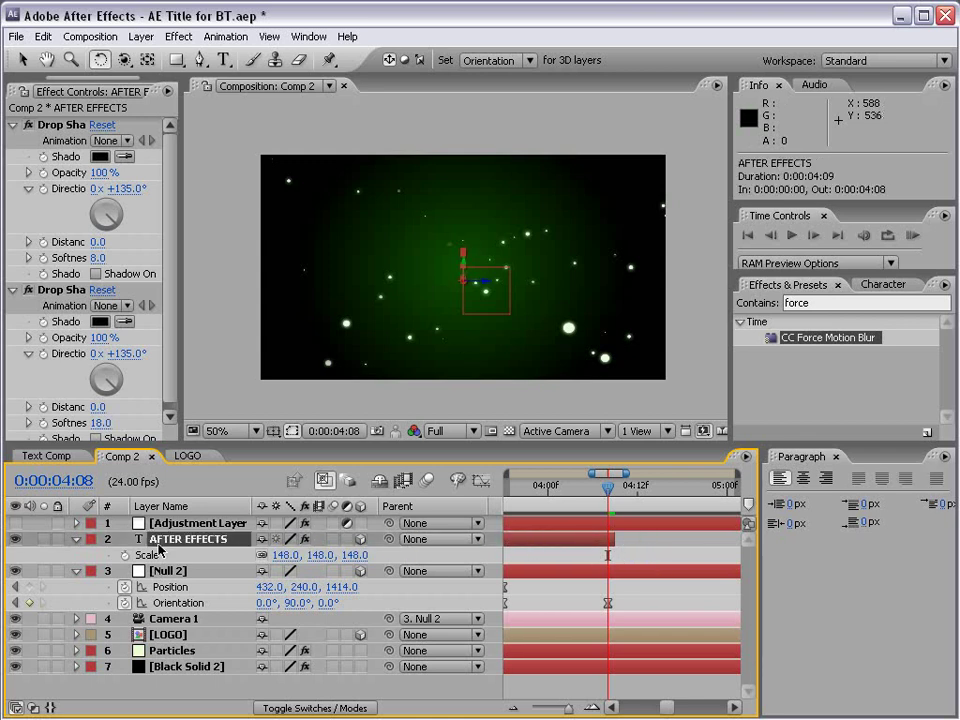
pyautogui.hotkey('ctrl', 'd')
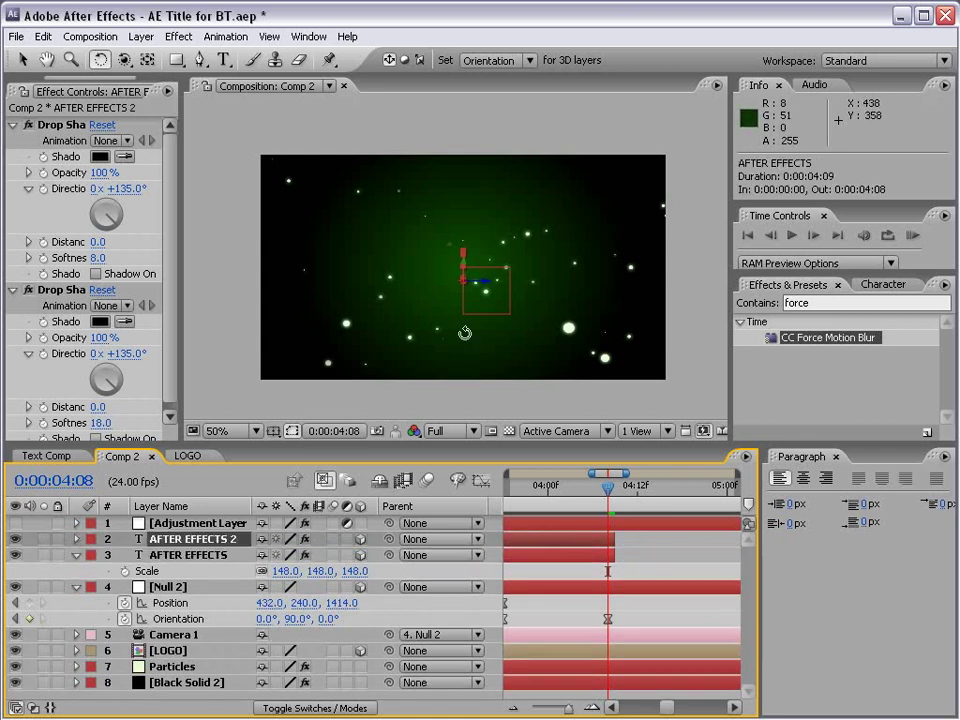
# - Turn AFTER EFFECTS 2 to Orientation 0,90,0, shift it left, and scrub back to 3:20
pyautogui.press('.')
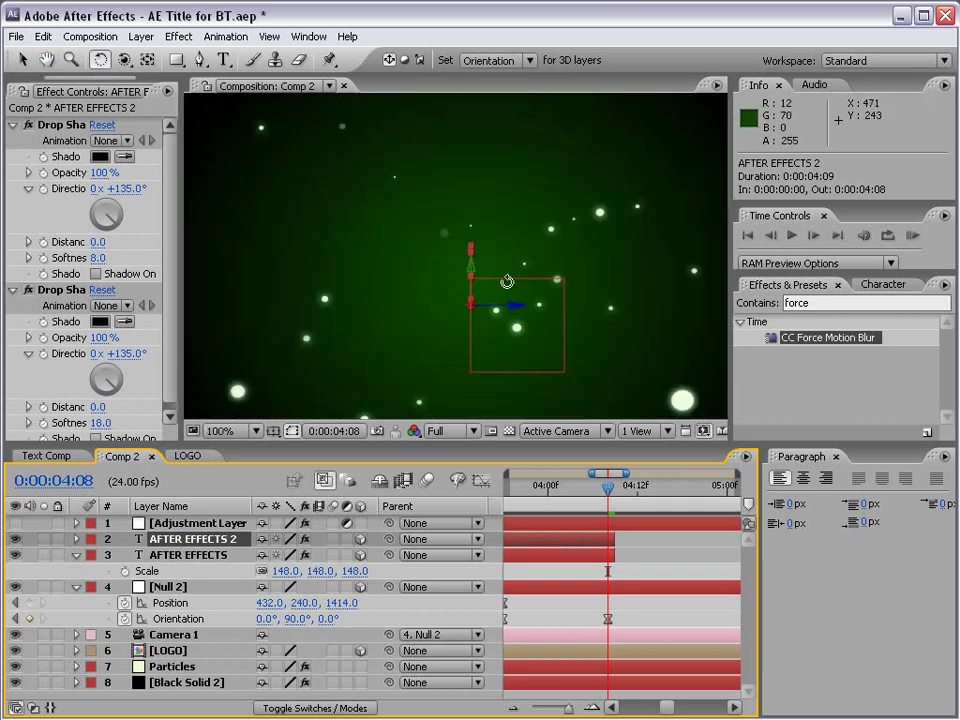
pyautogui.moveTo(469, 274)
pyautogui.mouseDown()
pyautogui.moveTo(490, 281)
pyautogui.moveTo(397, 280)
pyautogui.mouseUp()
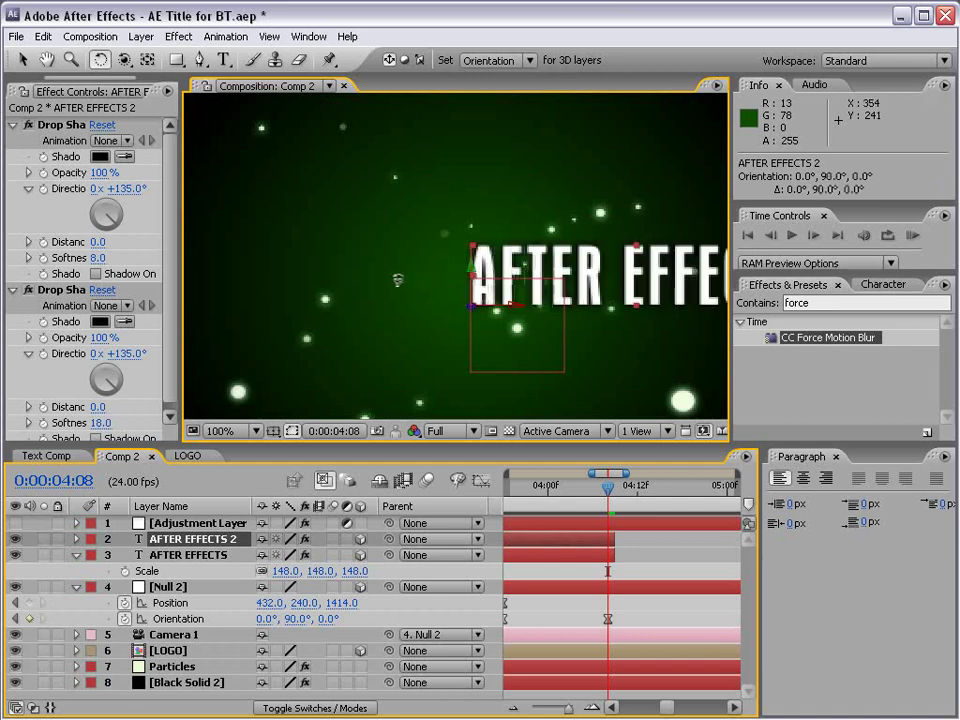
pyautogui.press(',')
pyautogui.press('v')
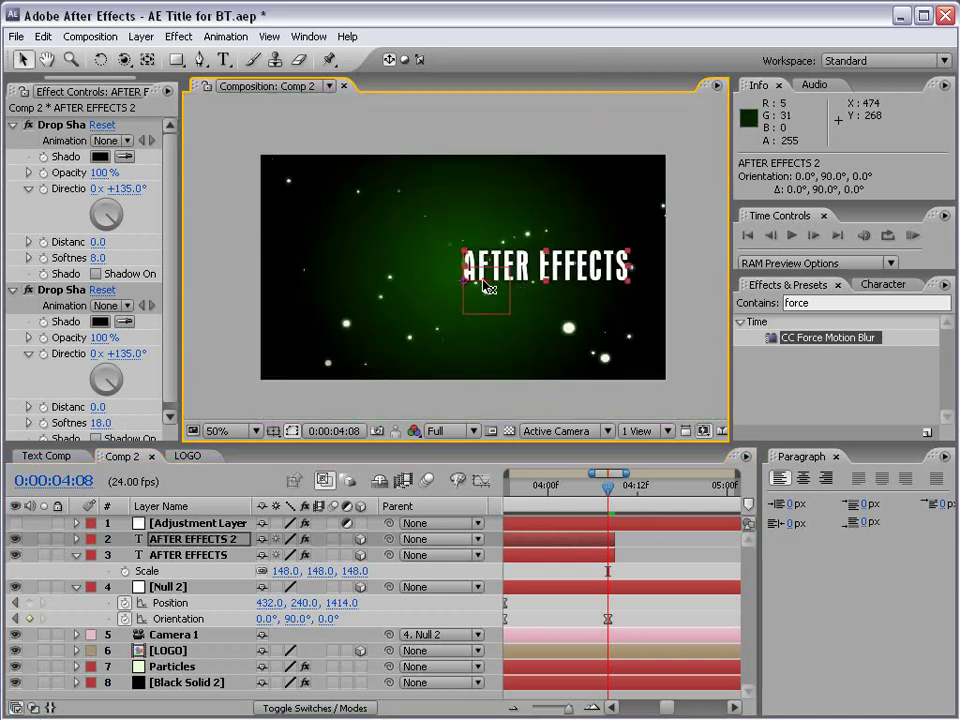
pyautogui.moveTo(489, 285); pyautogui.dragTo(423, 288)
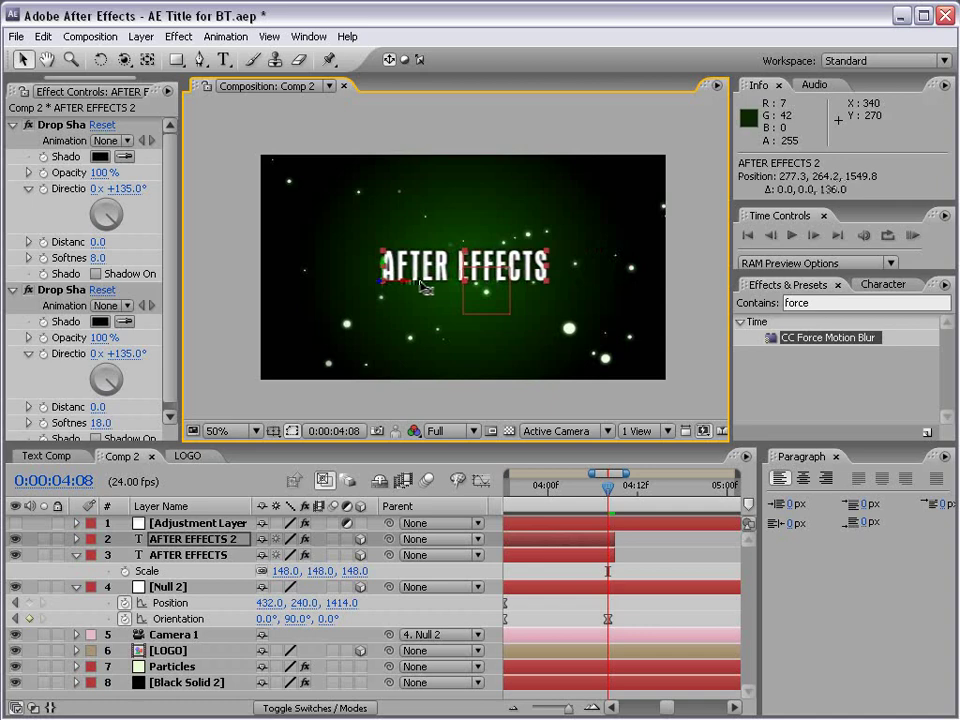
pyautogui.click(631, 494)
pyautogui.moveTo(631, 494); pyautogui.dragTo(520, 496)
pyautogui.click(581, 619)
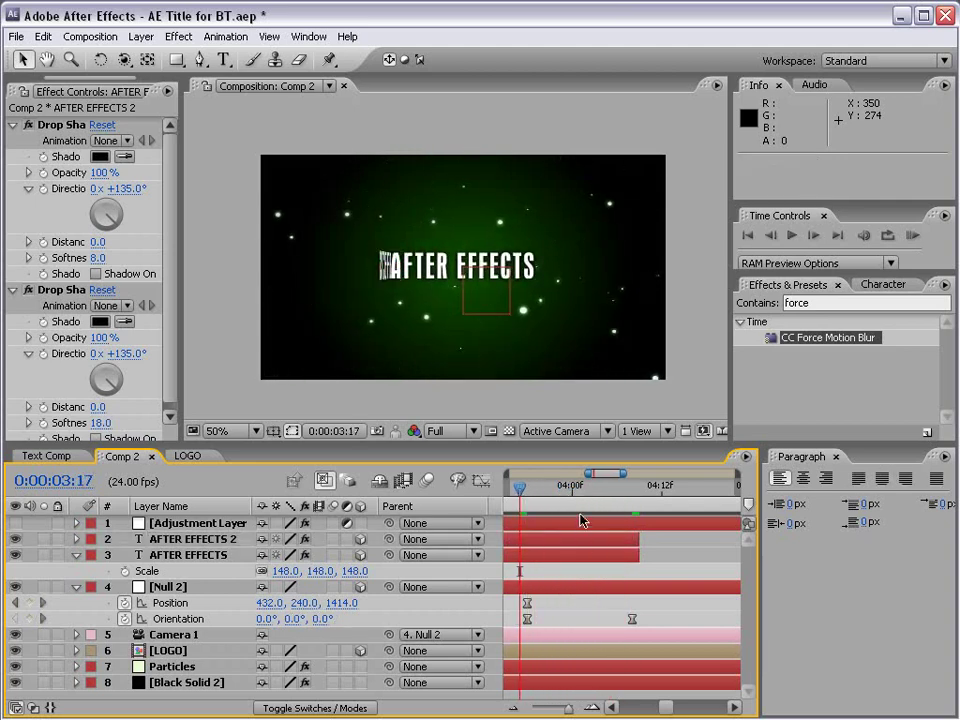
pyautogui.moveTo(625, 473); pyautogui.dragTo(706, 473)
pyautogui.click(530, 540)
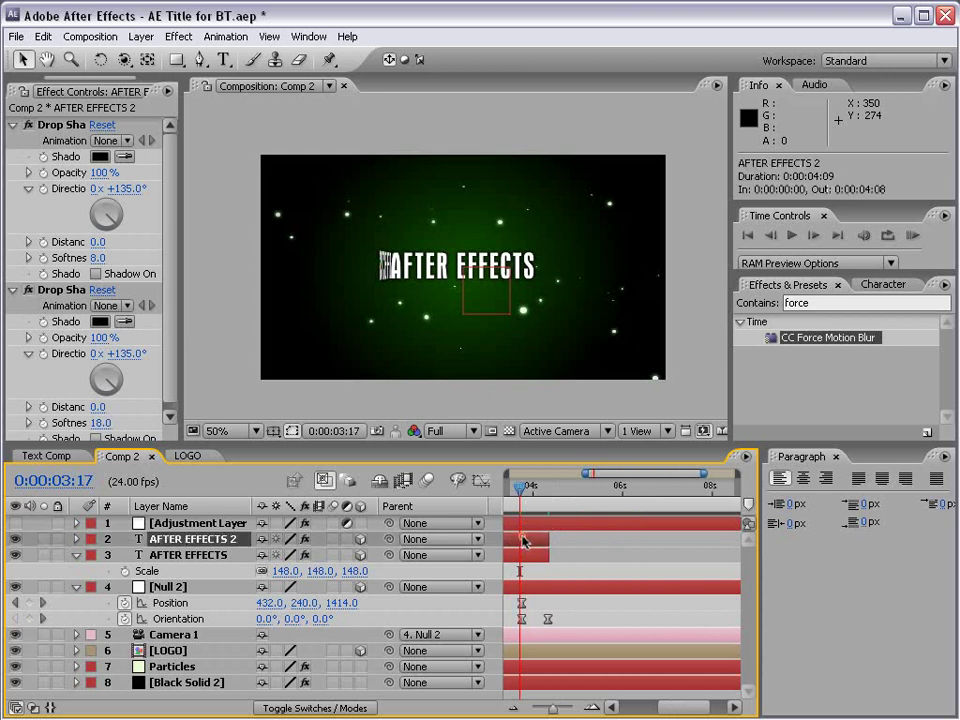
pyautogui.moveTo(549, 541); pyautogui.dragTo(733, 540)
pyautogui.press('-')
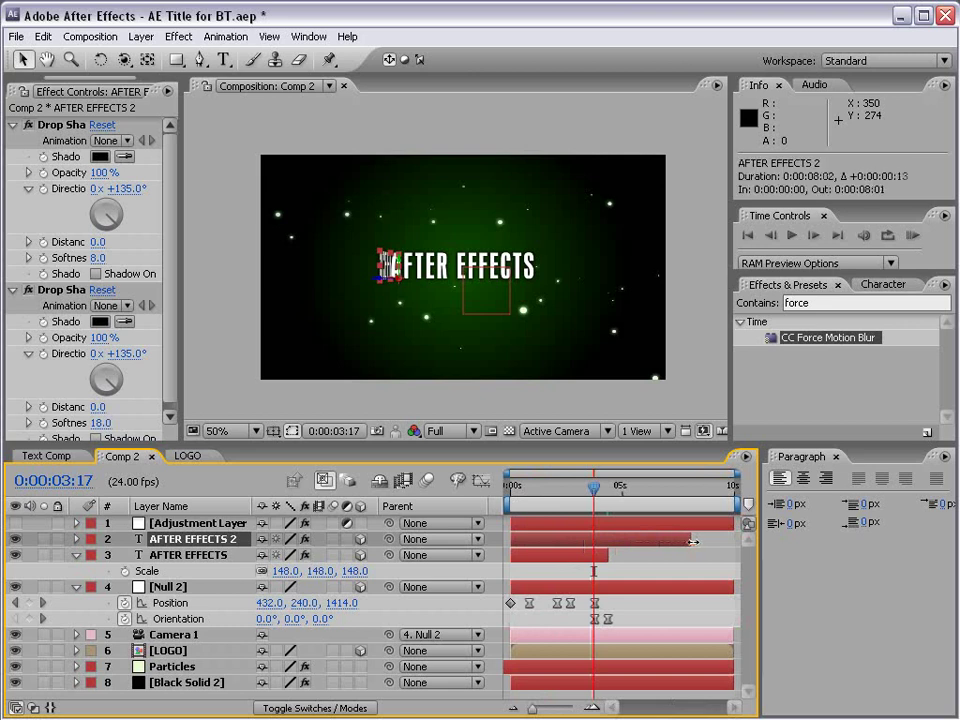
pyautogui.moveTo(510, 540); pyautogui.dragTo(586, 542)
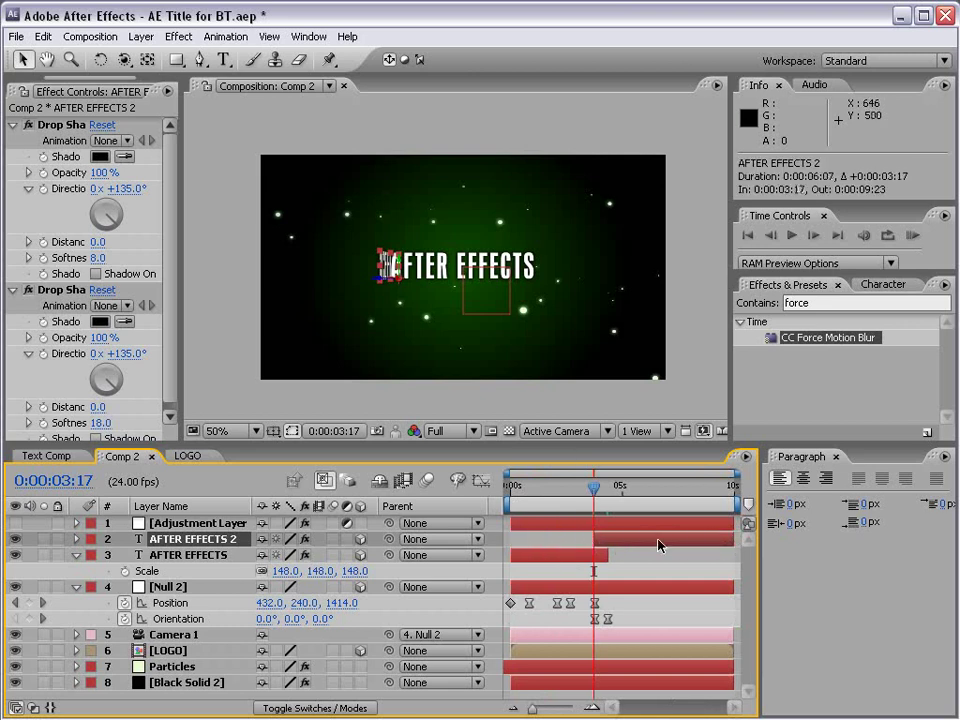
pyautogui.press('=')
pyautogui.moveTo(603, 510); pyautogui.dragTo(617, 497)
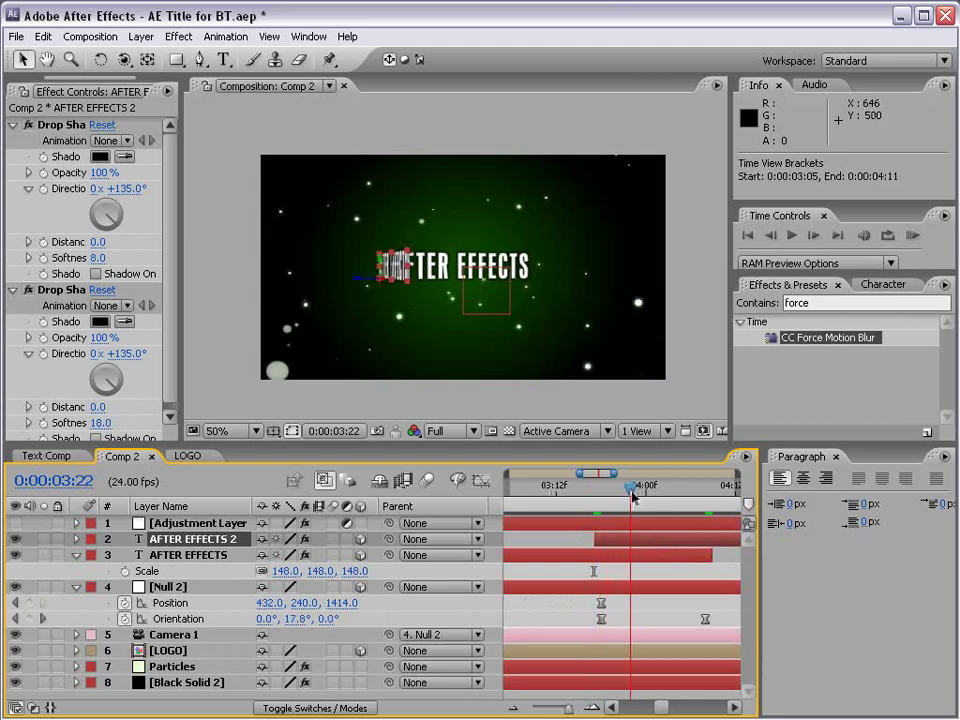
pyautogui.moveTo(593, 571); pyautogui.dragTo(616, 571)
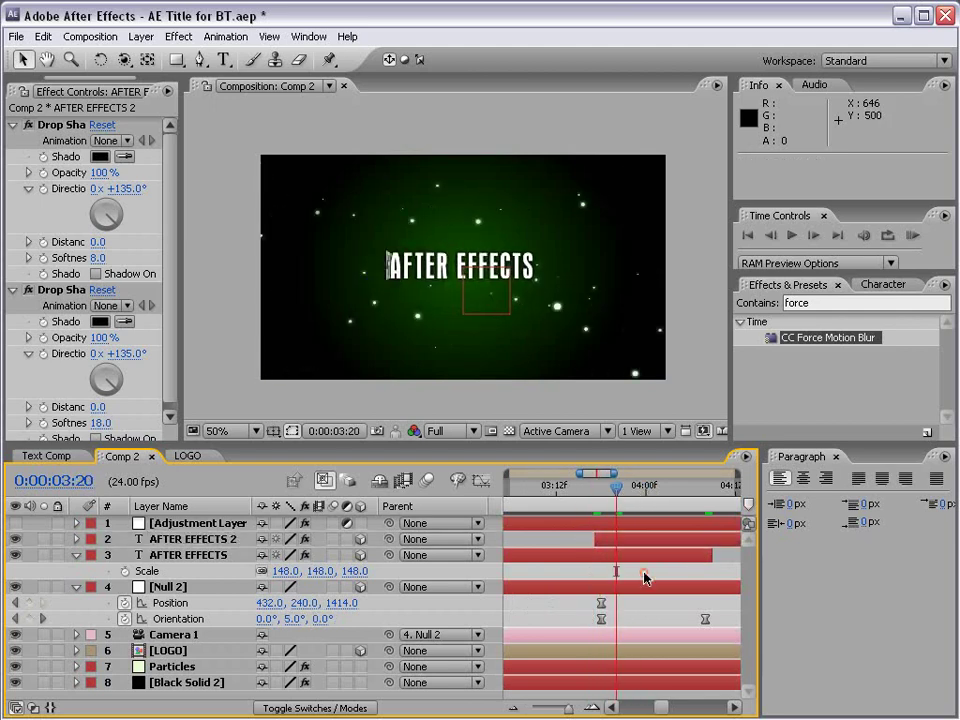
pyautogui.press('pagedown')
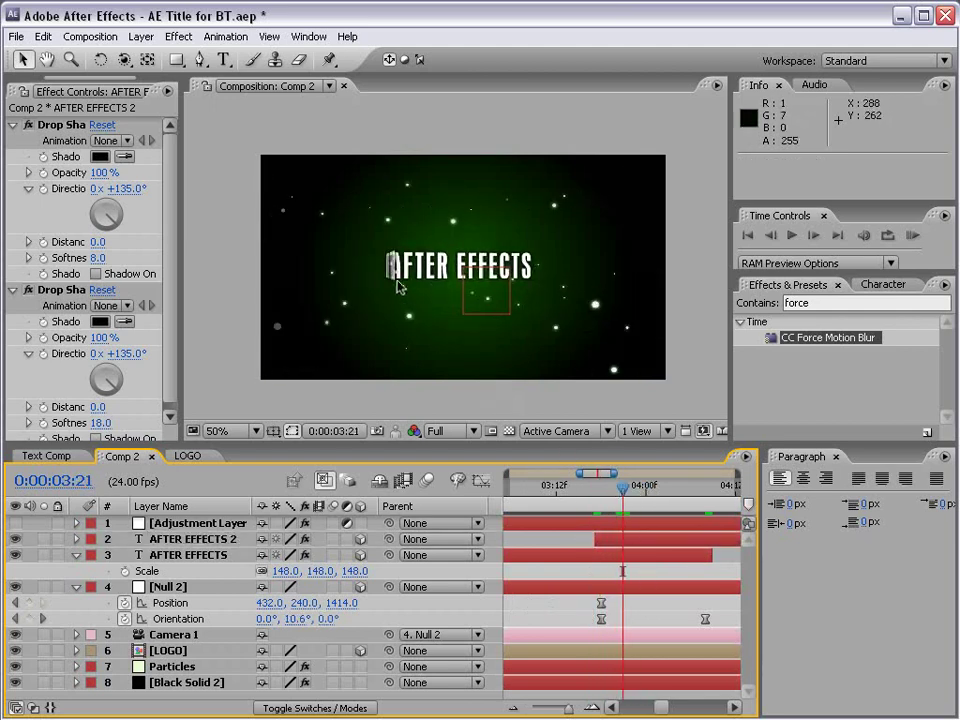
pyautogui.click(619, 543)
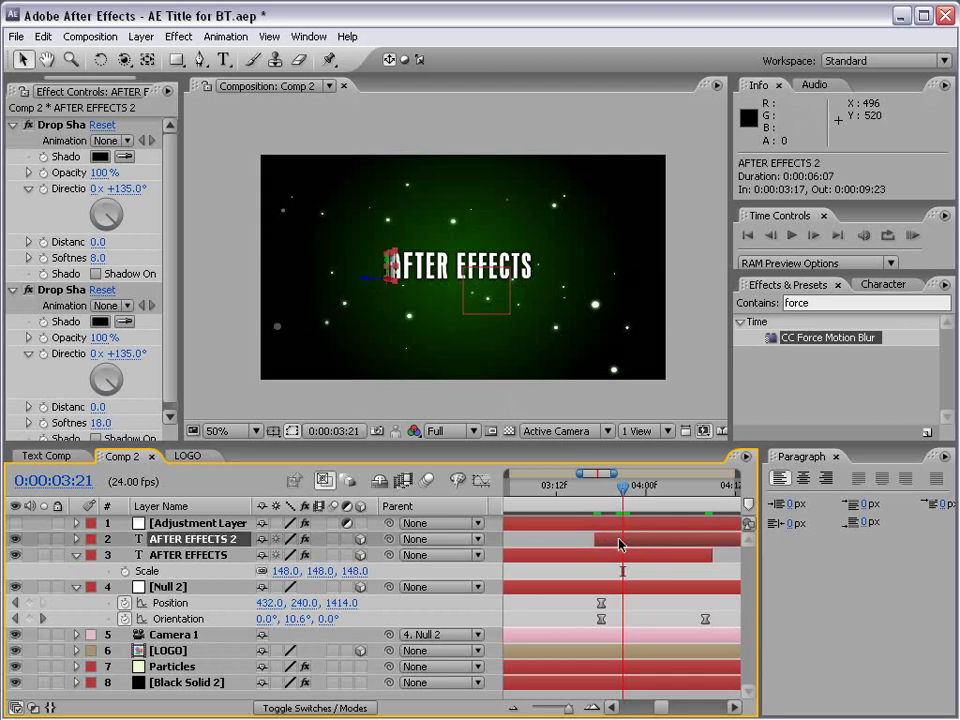
pyautogui.click(594, 541)
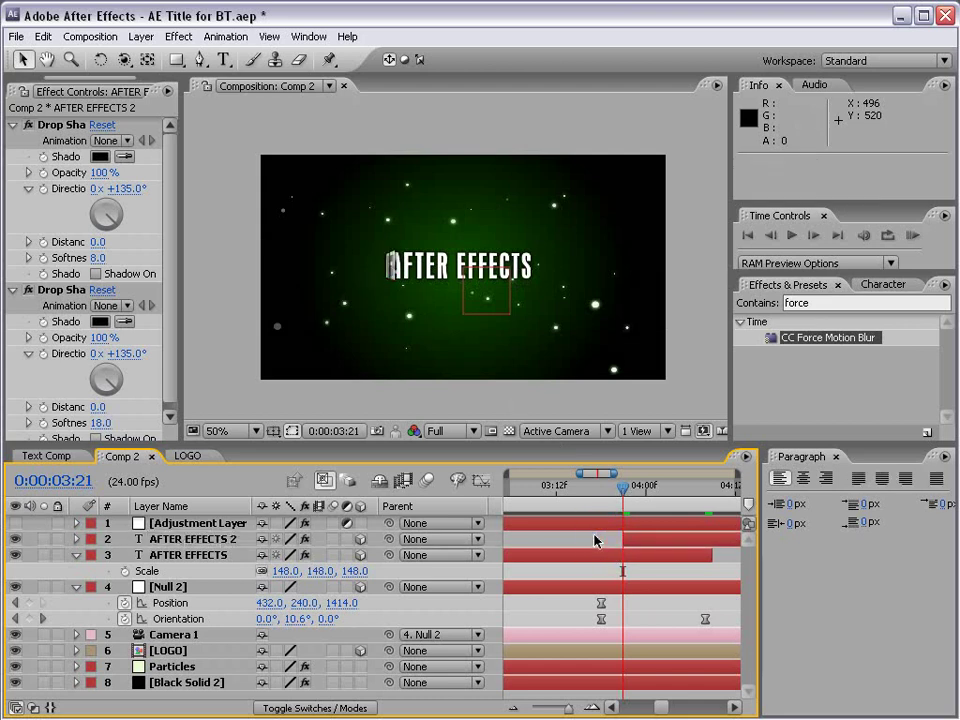
pyautogui.press('pageup')
pyautogui.press('pagedown')
pyautogui.press('pageup')
pyautogui.press('pagedown')
pyautogui.press('pagedown')
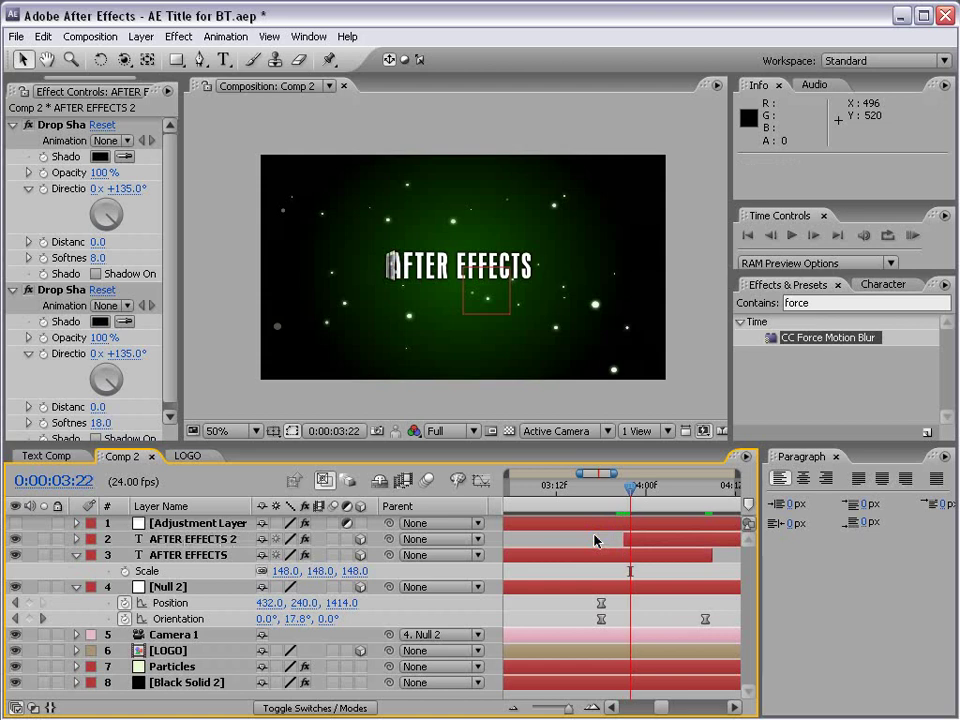
pyautogui.press('pagedown')
pyautogui.press('pagedown')
pyautogui.press('pagedown')
pyautogui.press('pageup')
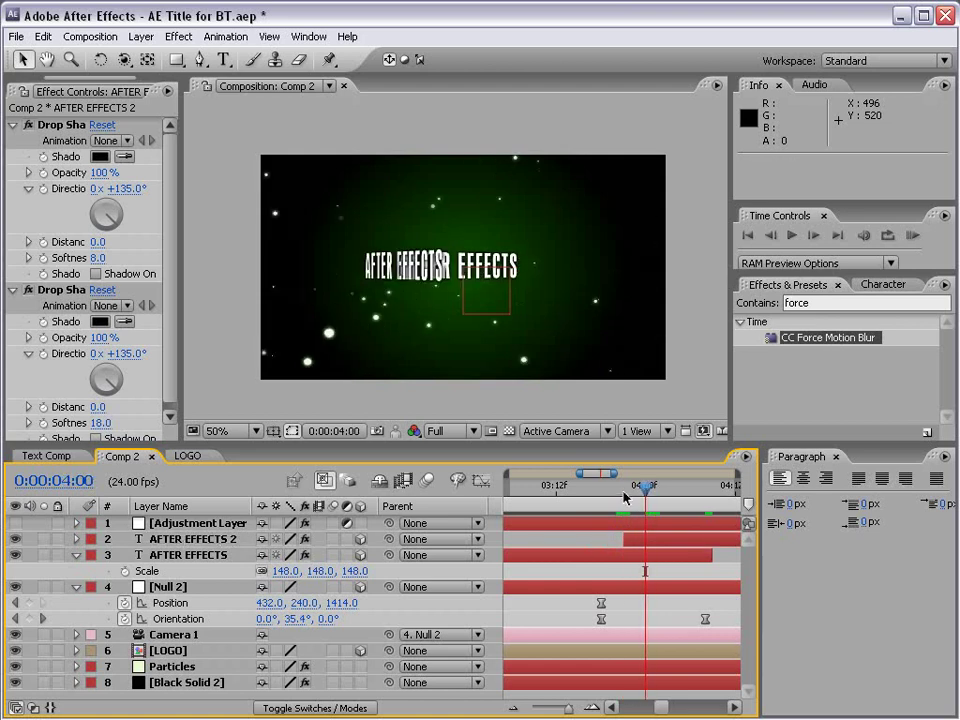
pyautogui.moveTo(640, 490); pyautogui.dragTo(624, 563)
# - Set a 100% Opacity keyframe on the original AFTER EFFECTS title at 0:00:03:21
pyautogui.click(632, 561)
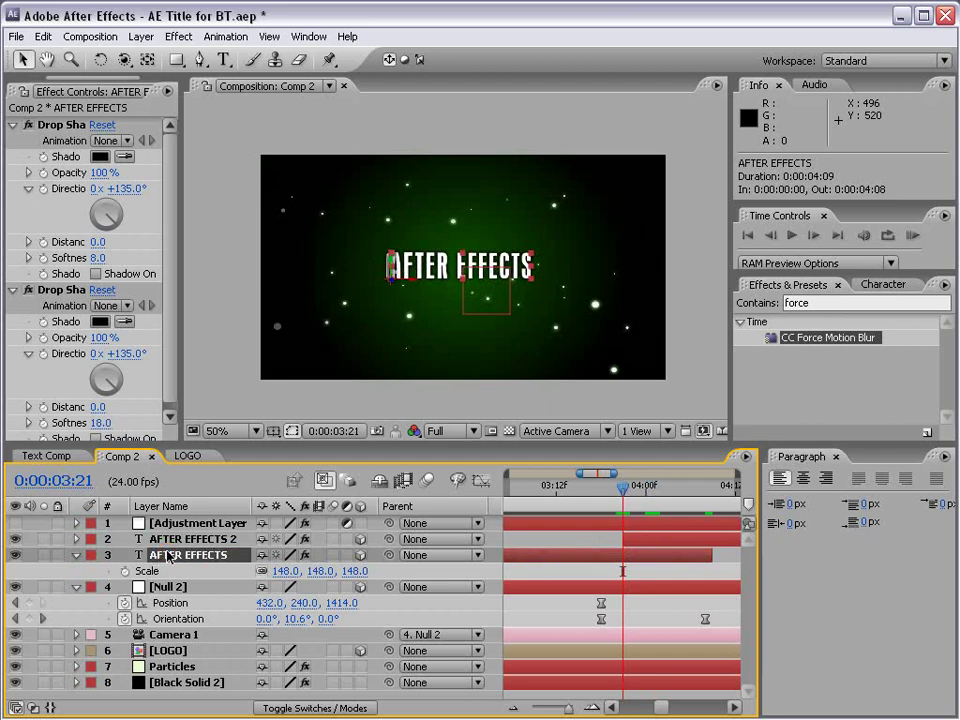
pyautogui.press('t')
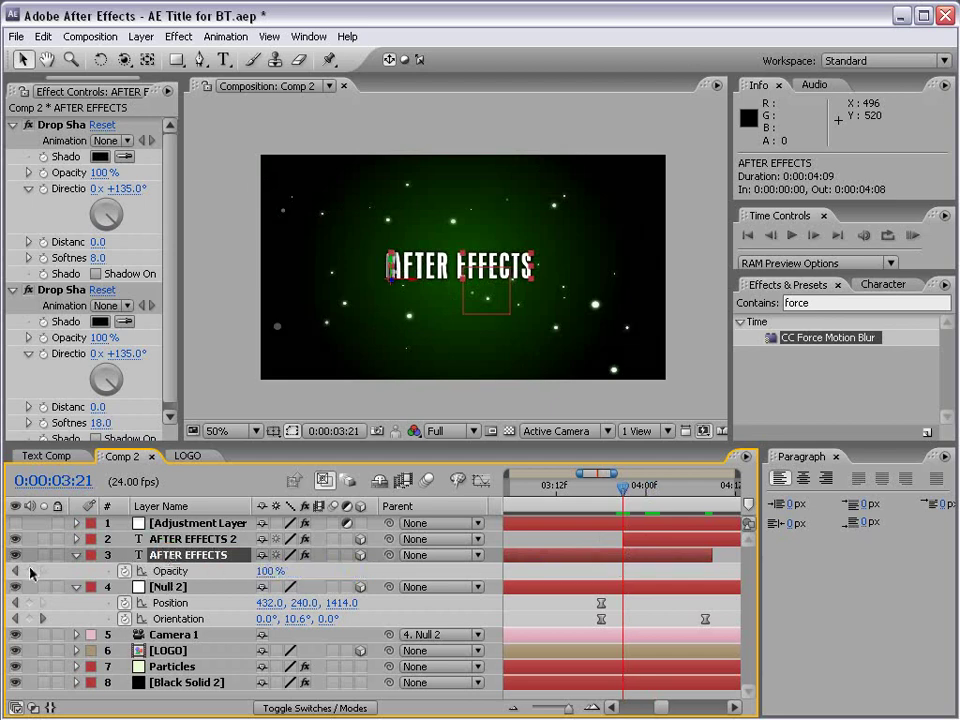
pyautogui.click(31, 571)
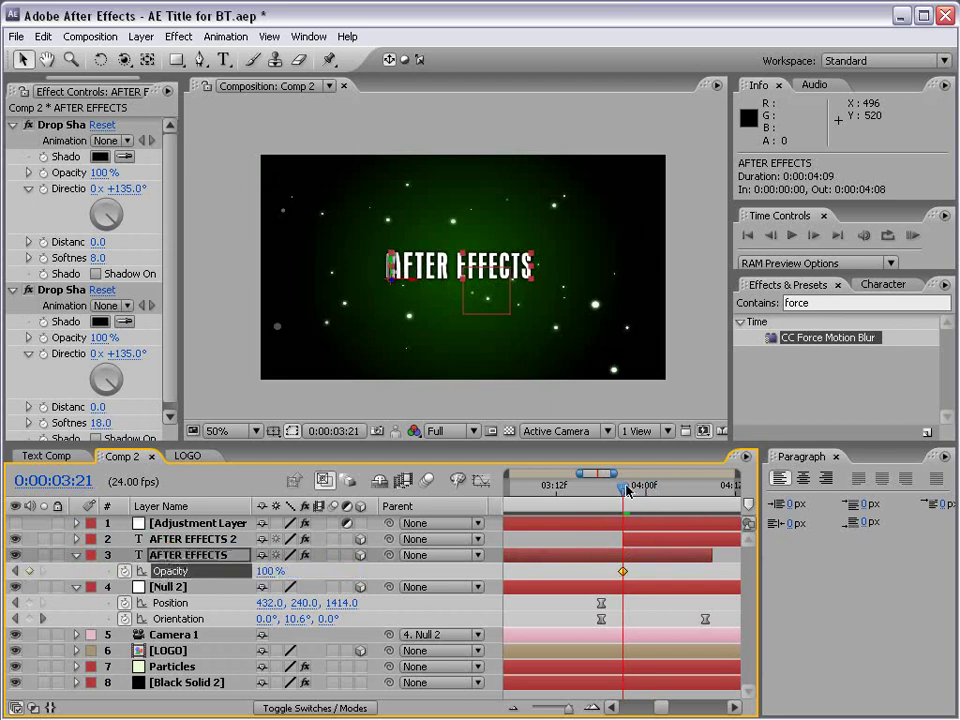
# - Add a 0% Opacity keyframe at 0:00:04:04 so the title fades out
pyautogui.moveTo(628, 490); pyautogui.dragTo(668, 488)
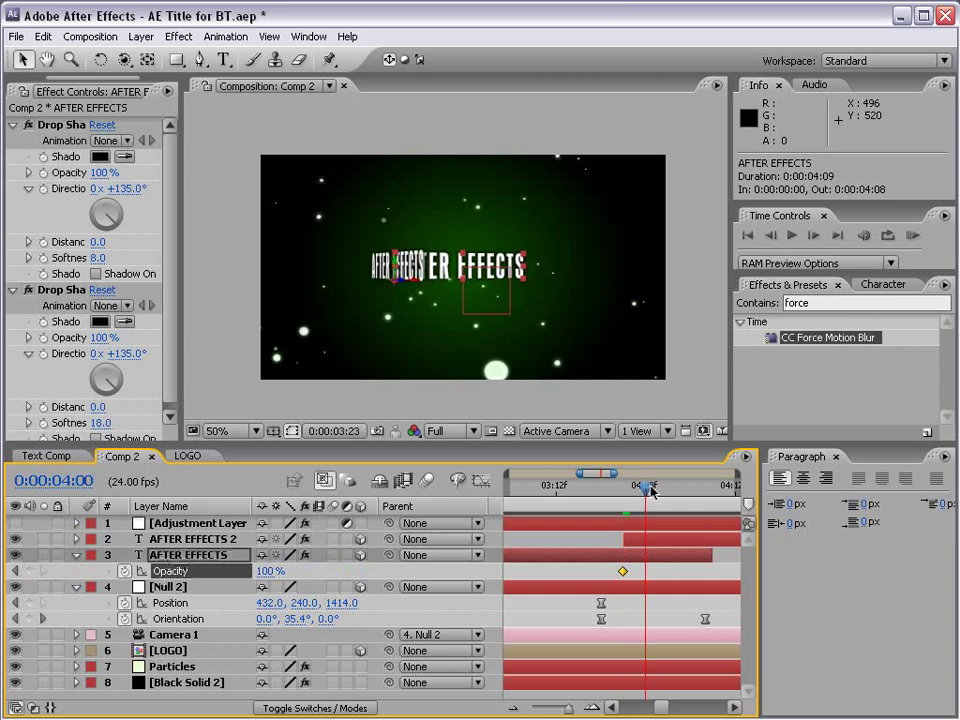
pyautogui.click(258, 571)
pyautogui.write('0')
pyautogui.press('Return')
pyautogui.moveTo(668, 572); pyautogui.dragTo(675, 572)
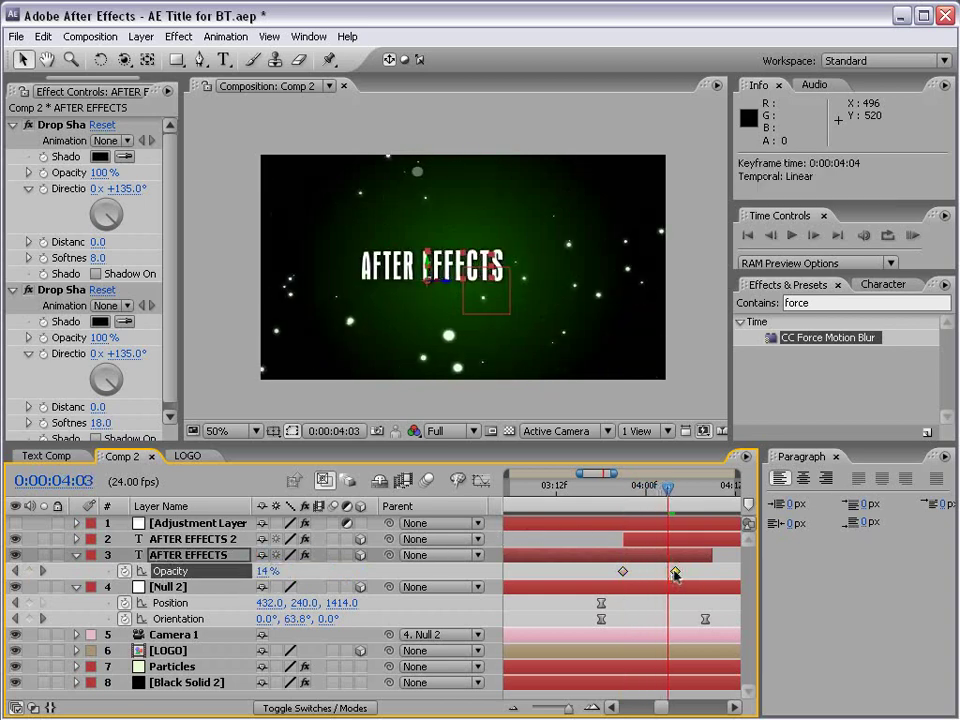
pyautogui.moveTo(594, 497); pyautogui.dragTo(683, 492)
pyautogui.click(624, 566)
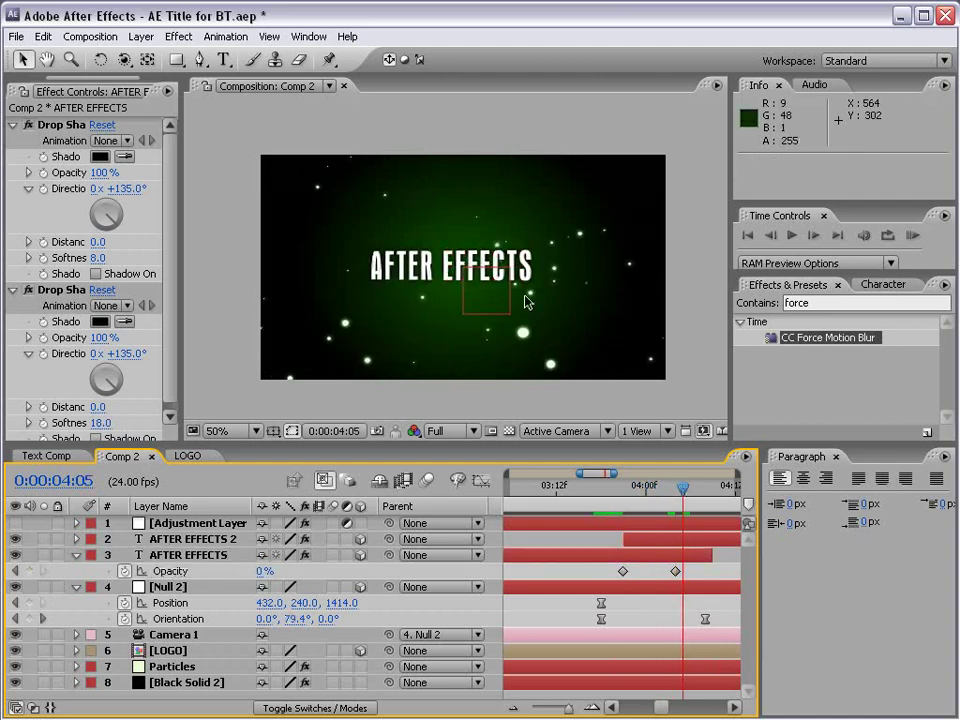
pyautogui.moveTo(616, 473); pyautogui.dragTo(645, 473)
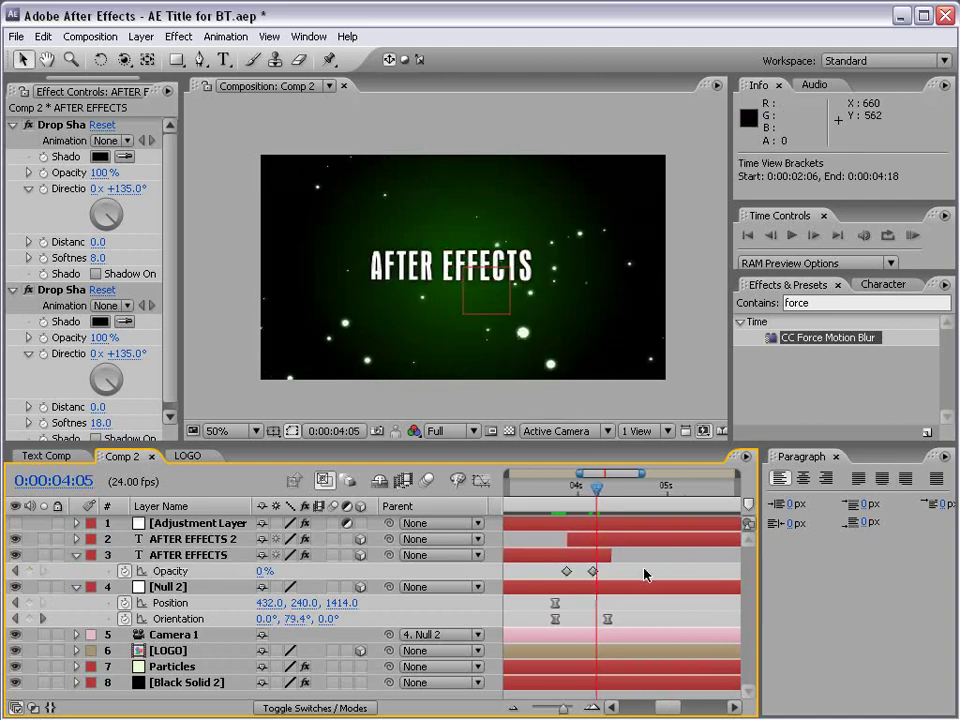
# - Retype AFTER EFFECTS 2 as 'NOW IN 3D' and push it 50 units along Z
pyautogui.click(645, 541)
pyautogui.doubleClick(645, 541)
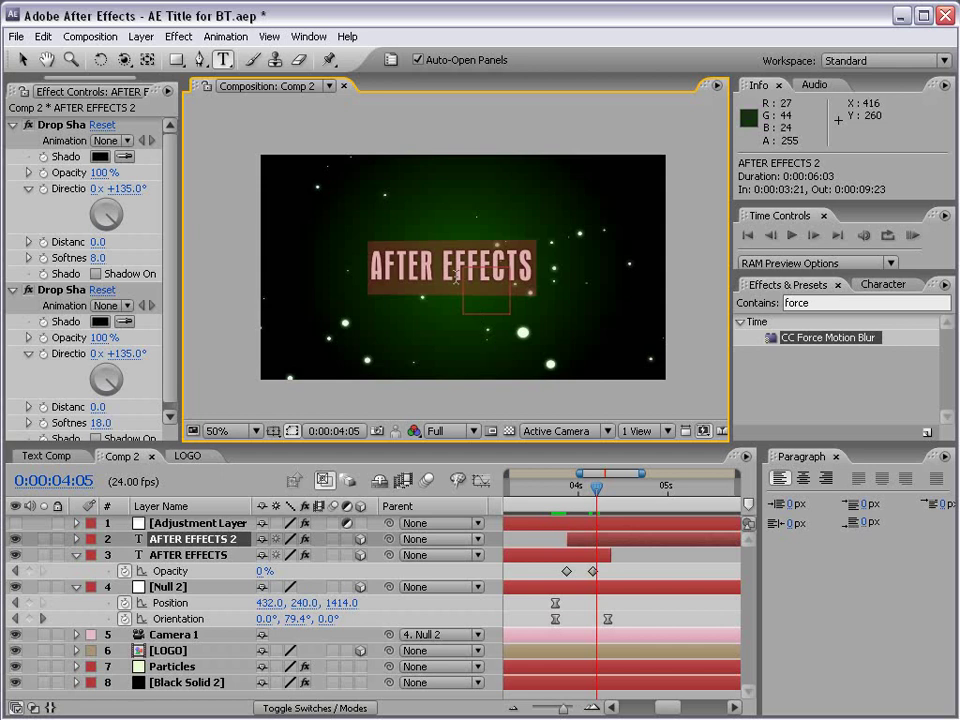
pyautogui.write('NOW I')
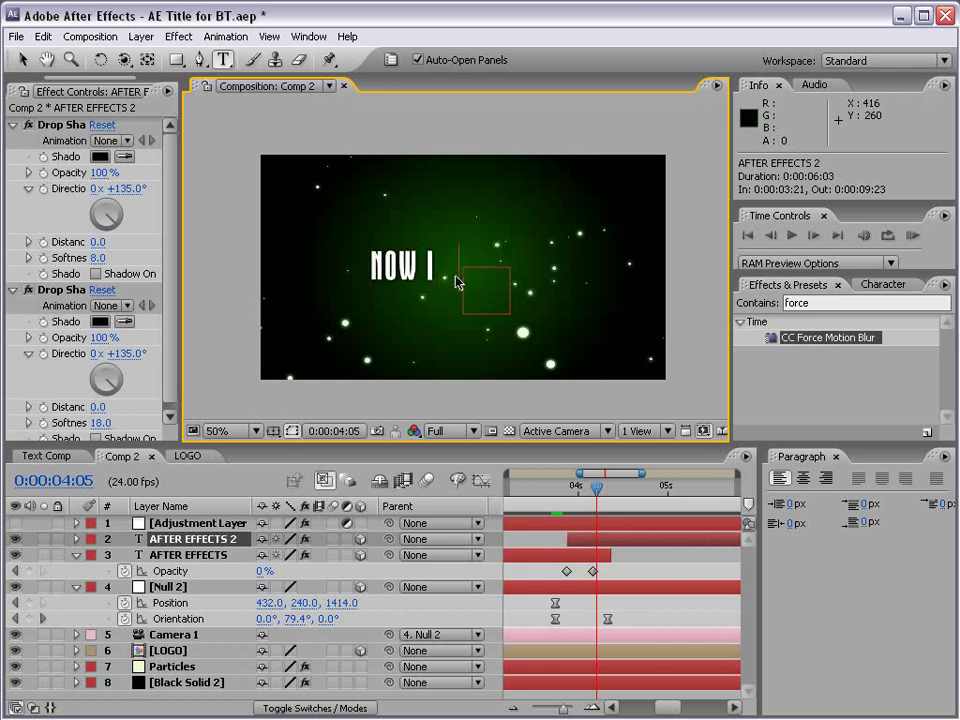
pyautogui.write('N 3D')
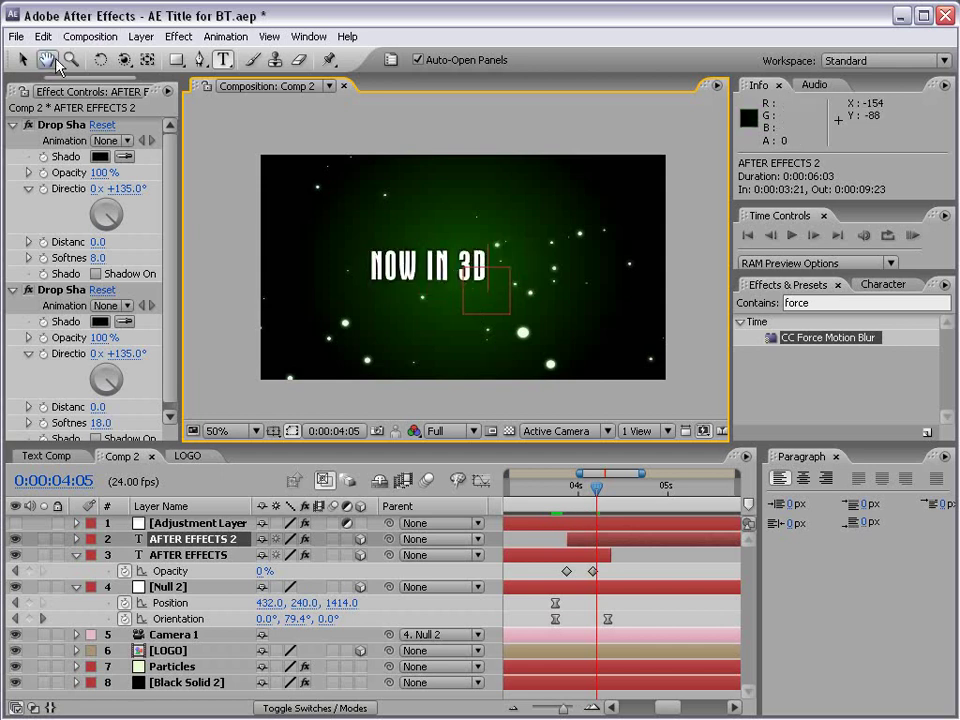
pyautogui.click(22, 59)
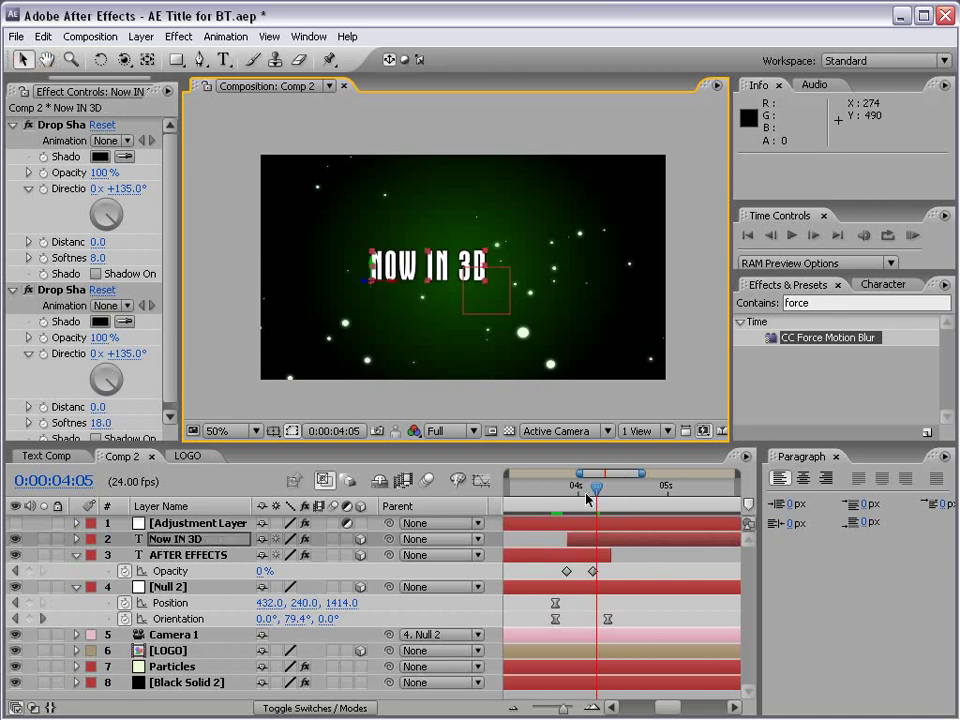
pyautogui.moveTo(596, 488)
pyautogui.mouseDown()
pyautogui.moveTo(563, 495)
pyautogui.moveTo(611, 495)
pyautogui.mouseUp()
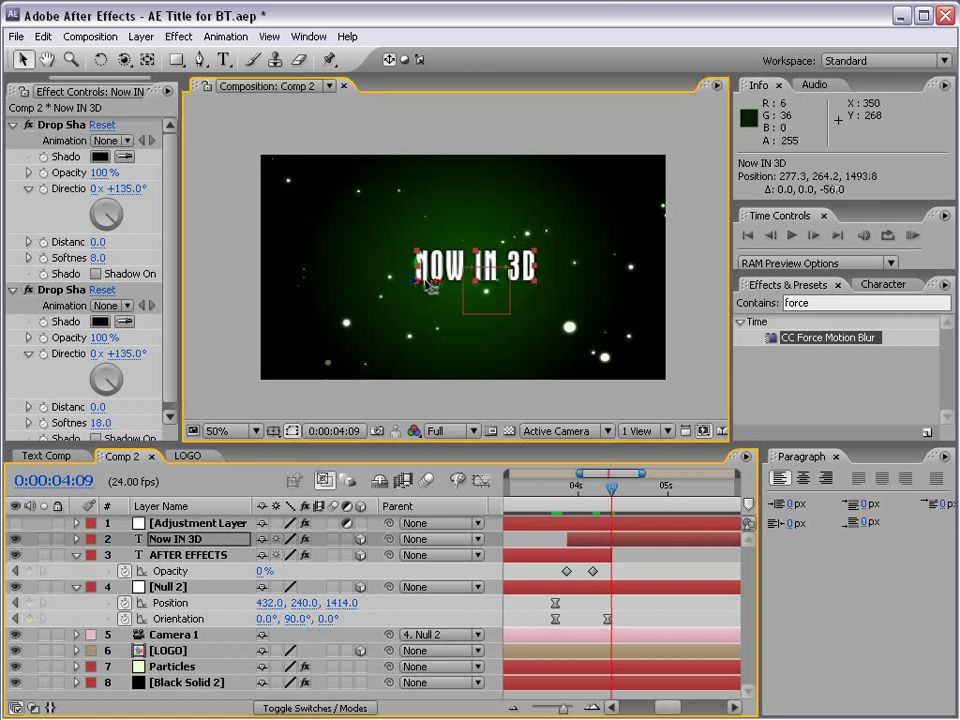
pyautogui.moveTo(400, 285); pyautogui.dragTo(437, 280)
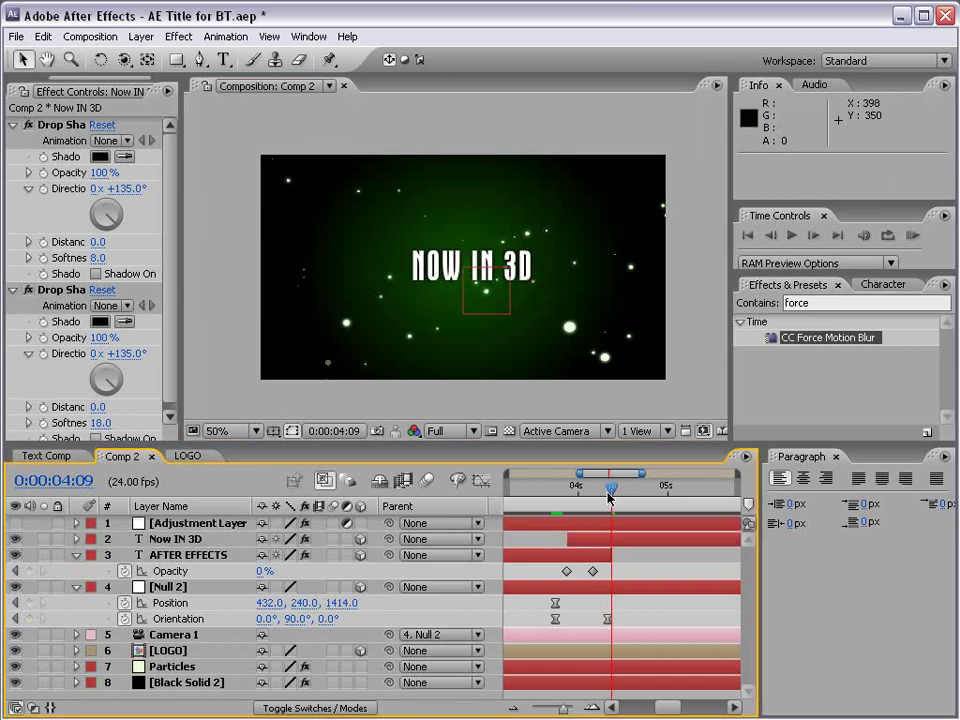
# - Scrub the transition on the full ten-second timeline, deselect everything, and save with Ctrl+S
pyautogui.moveTo(611, 493)
pyautogui.mouseDown()
pyautogui.moveTo(553, 492)
pyautogui.moveTo(593, 493)
pyautogui.mouseUp()
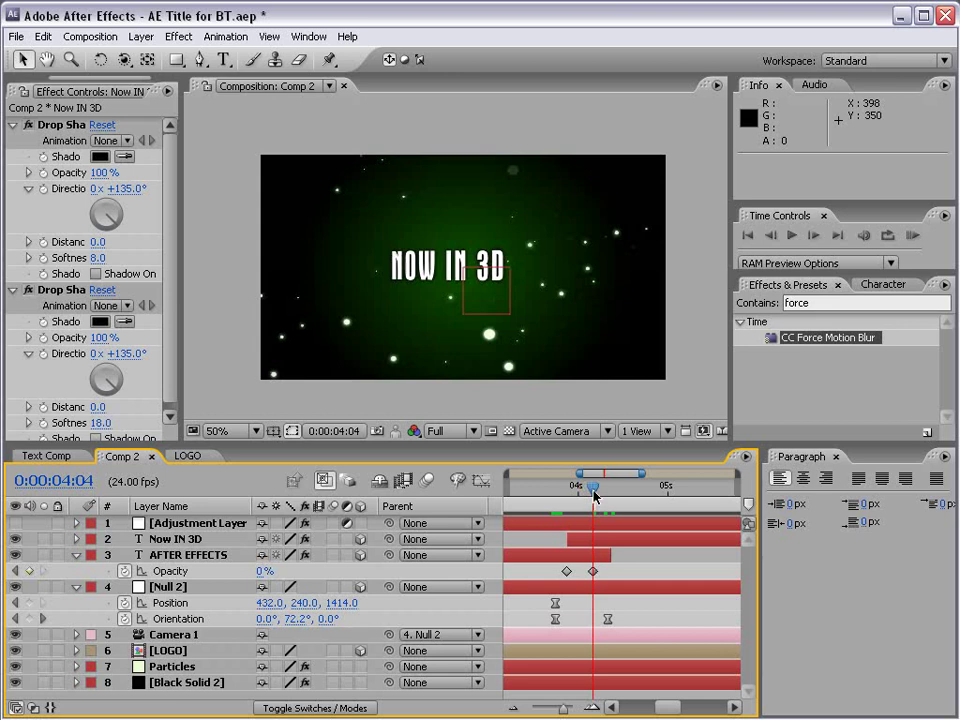
pyautogui.press('-')
pyautogui.press('-')
pyautogui.press('-')
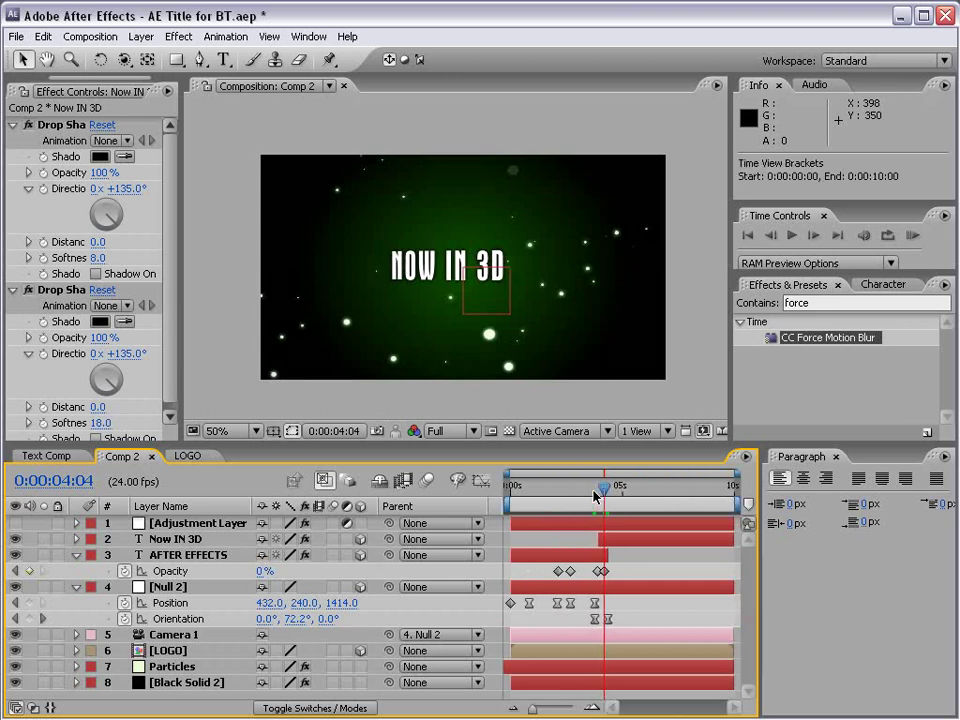
pyautogui.moveTo(593, 496); pyautogui.dragTo(608, 493)
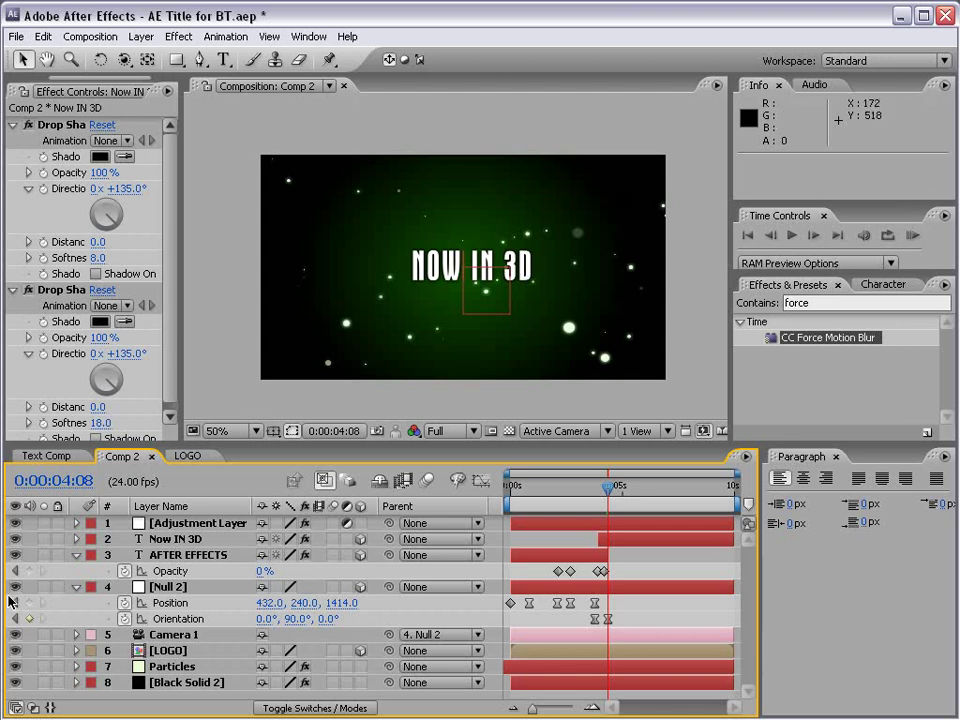
pyautogui.click(520, 381)
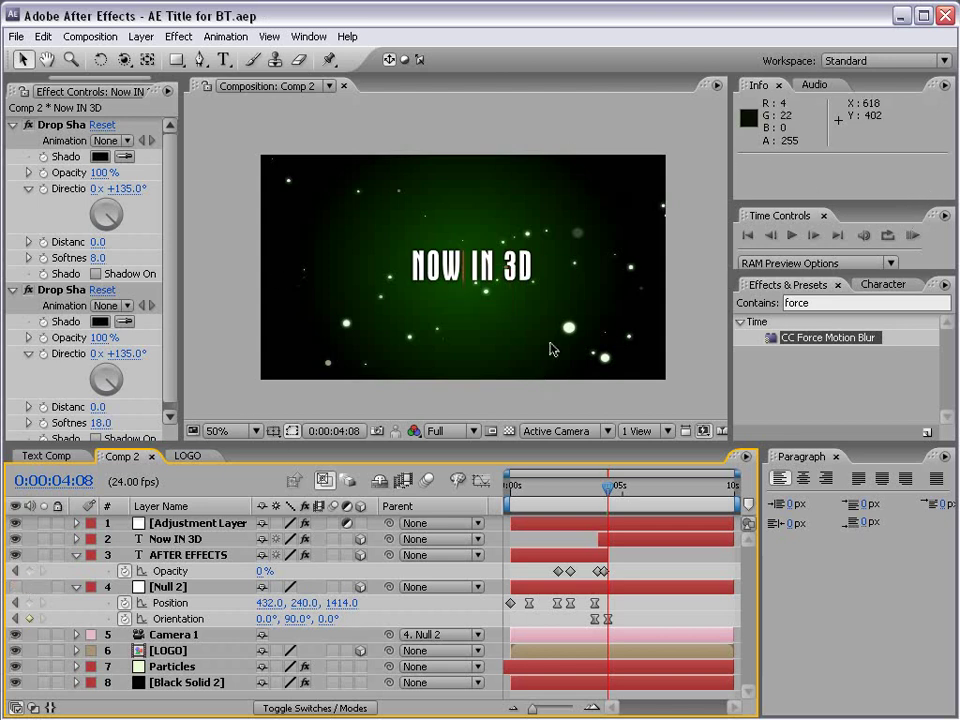
pyautogui.hotkey('ctrl', 's')
# - Start a RAM preview of the whole title animation
pyautogui.click(913, 237)
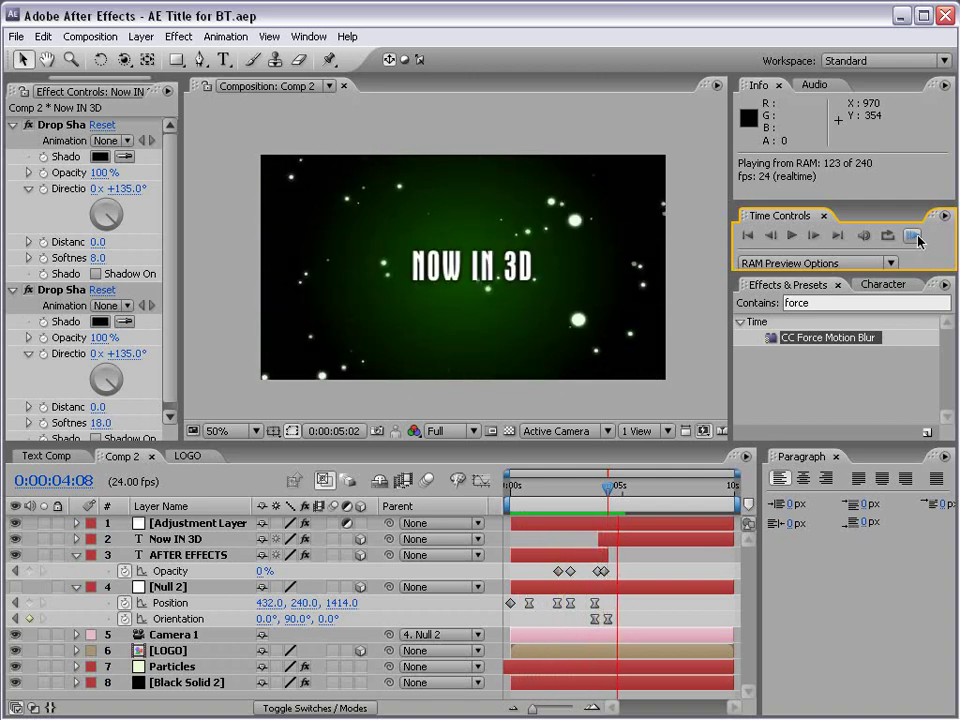
# - Stop the RAM preview and return to the star-logo title near 0:00:01:02
pyautogui.click(914, 236)
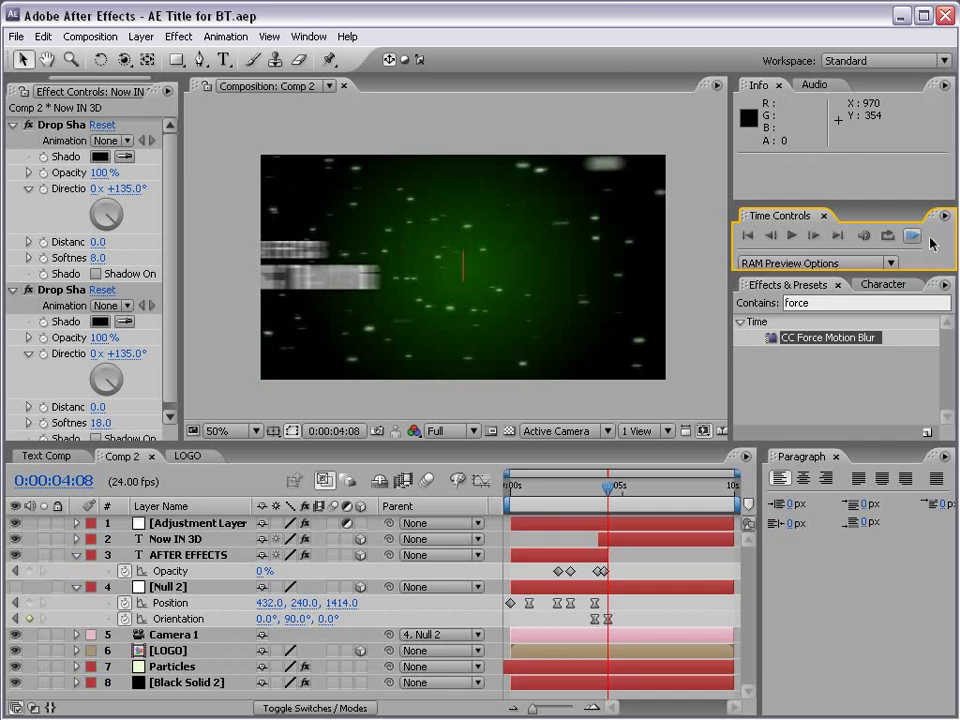
pyautogui.moveTo(514, 485); pyautogui.dragTo(540, 485)
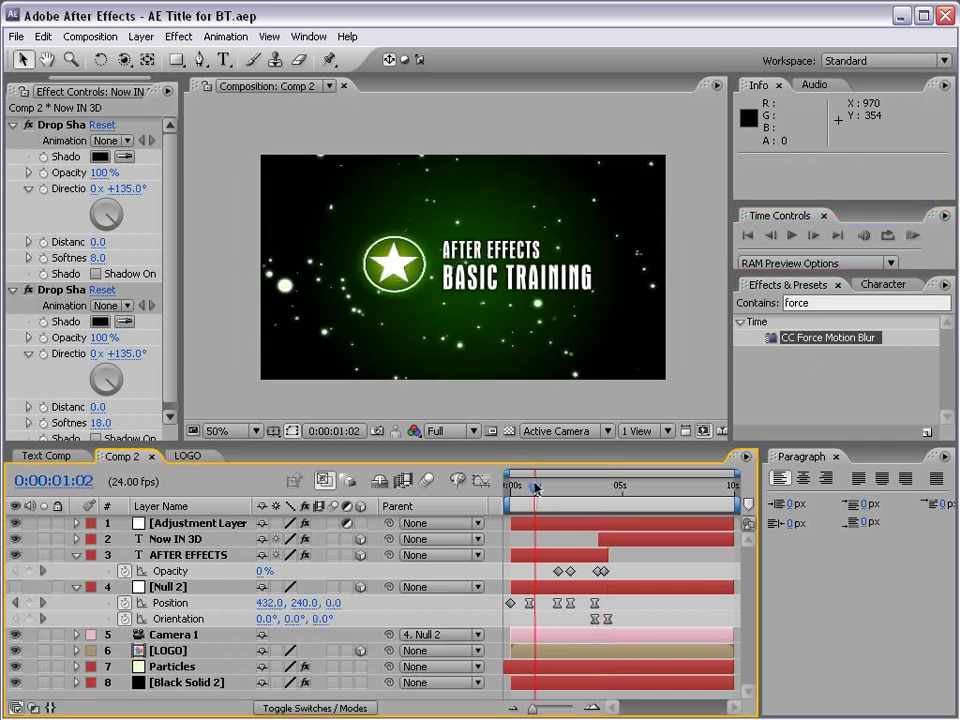